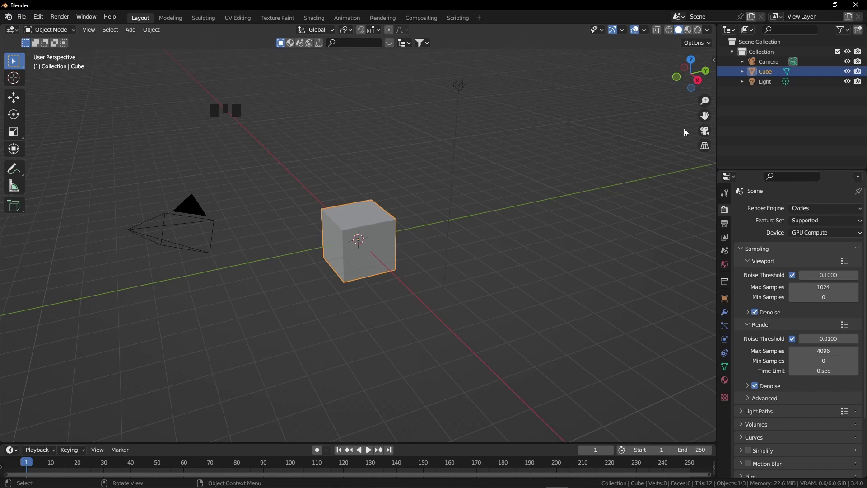
Create a new collection in the scene and rename it arm.
{"action": "left_click", "coordinate": [746, 109]}
{"action": "left_click", "coordinate": [772, 92]}
{"action": "double_click", "coordinate": [773, 92]}
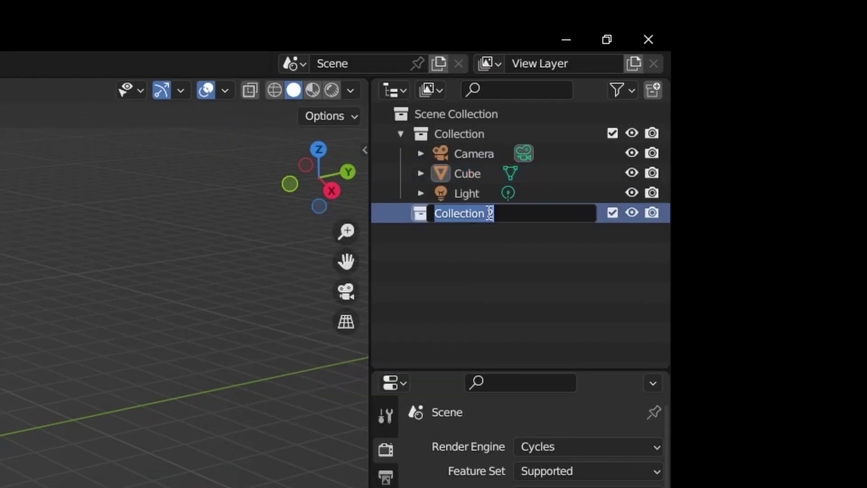
{"action": "type", "text": "am"}
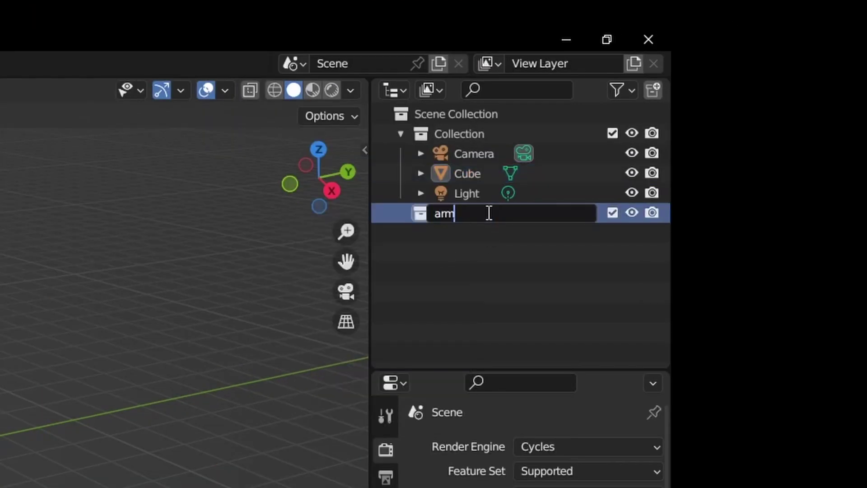
Move the Cube into the arm collection and exclude the original Collection from the view layer.
{"action": "left_click_drag", "start_coordinate": [463, 180], "coordinate": [470, 216]}
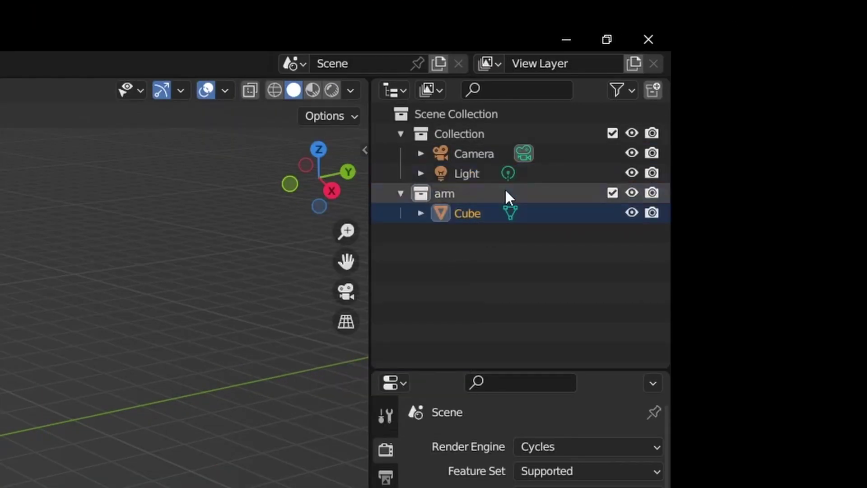
{"action": "left_click", "coordinate": [611, 134]}
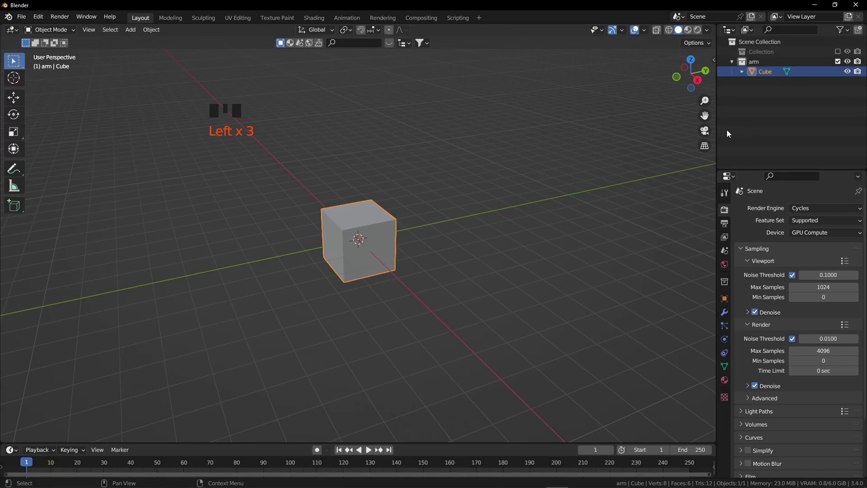
Scale the cube down along X and Y to form a narrow square column.
{"action": "key", "text": "KP_1"}
{"action": "key", "text": "s"}
{"action": "key", "text": "x"}
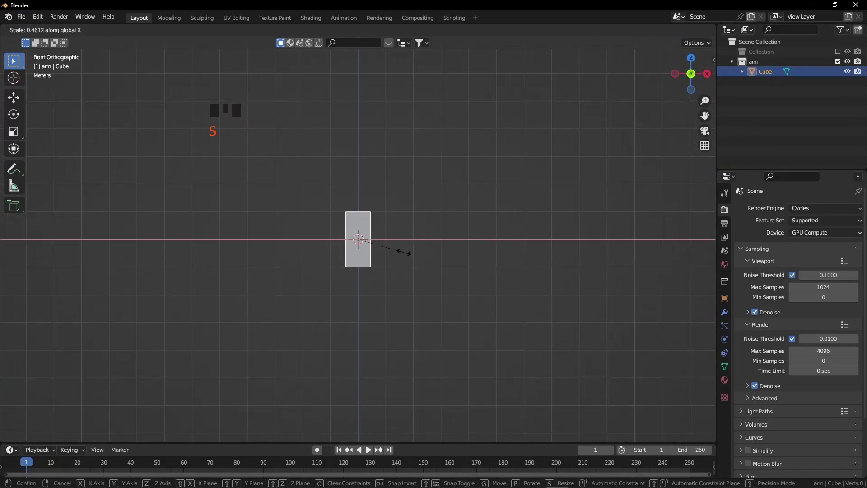
{"action": "left_click", "coordinate": [404, 251]}
{"action": "scroll", "coordinate": [412, 264], "scroll_direction": "up", "scroll_amount": 5}
{"action": "middle_click_drag", "start_coordinate": [464, 264], "coordinate": [441, 302]}
{"action": "key", "text": "s"}
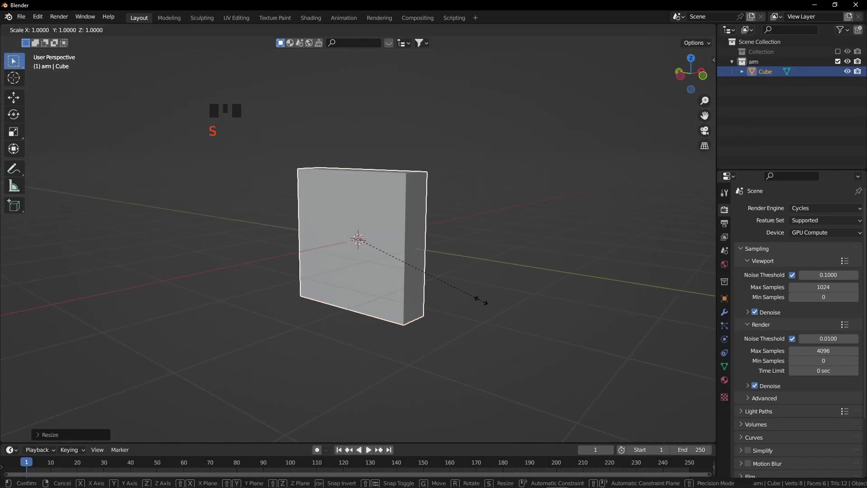
{"action": "left_click", "coordinate": [390, 243]}
{"action": "middle_click_drag", "start_coordinate": [390, 242], "coordinate": [305, 270]}
Raise the column in front view so its base sits on the ground line.
{"action": "key", "text": "KP_1"}
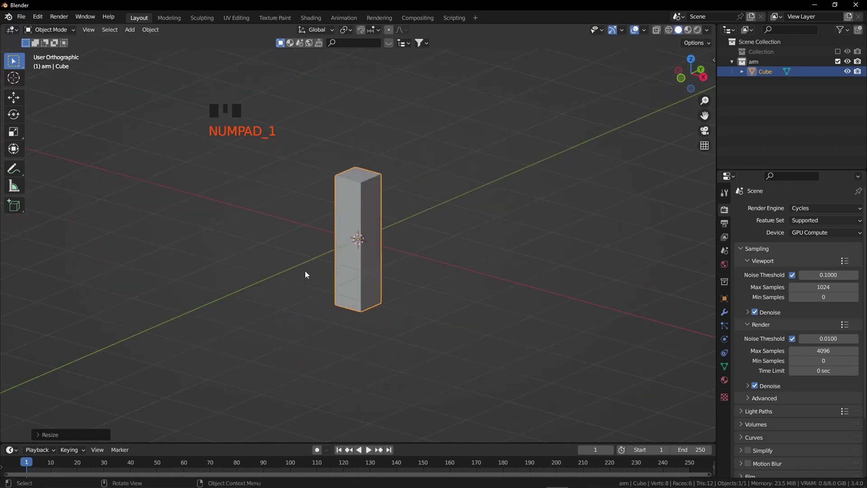
{"action": "key", "text": "g"}
{"action": "left_click", "coordinate": [523, 248]}
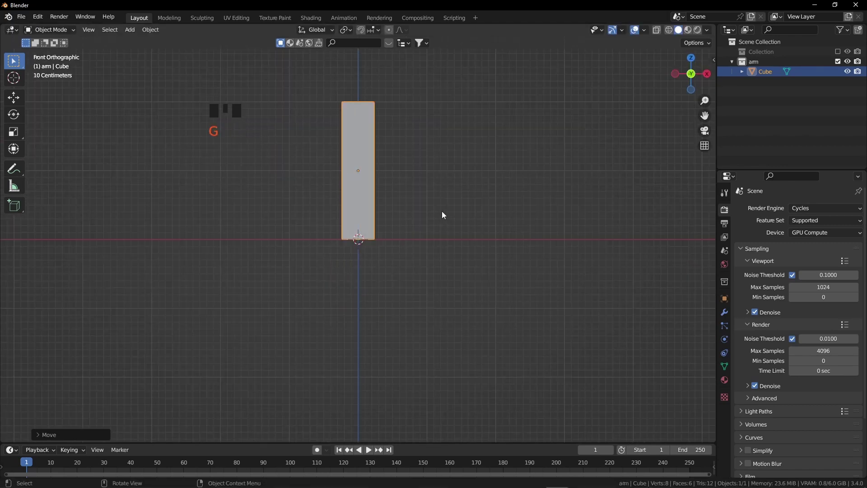
Thin the column by scaling it in X and Y only, and raise it slightly above the ground.
{"action": "mouse_move", "coordinate": [443, 215]}
{"action": "middle_mouse_down"}
{"action": "mouse_move", "coordinate": [422, 205]}
{"action": "mouse_move", "coordinate": [433, 201]}
{"action": "mouse_move", "coordinate": [424, 226]}
{"action": "mouse_move", "coordinate": [440, 216]}
{"action": "middle_mouse_up"}
{"action": "key", "text": "s"}
{"action": "key", "text": "shift+z"}
{"action": "left_click", "coordinate": [463, 232]}
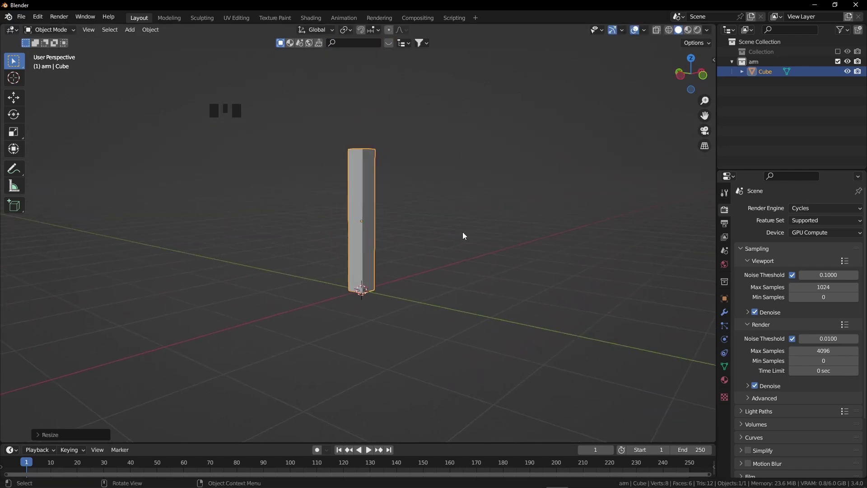
{"action": "key", "text": "g"}
{"action": "left_click", "coordinate": [453, 209]}
Add a cylinder mesh at the origin with 16 vertices.
{"action": "key", "text": "shift+a"}
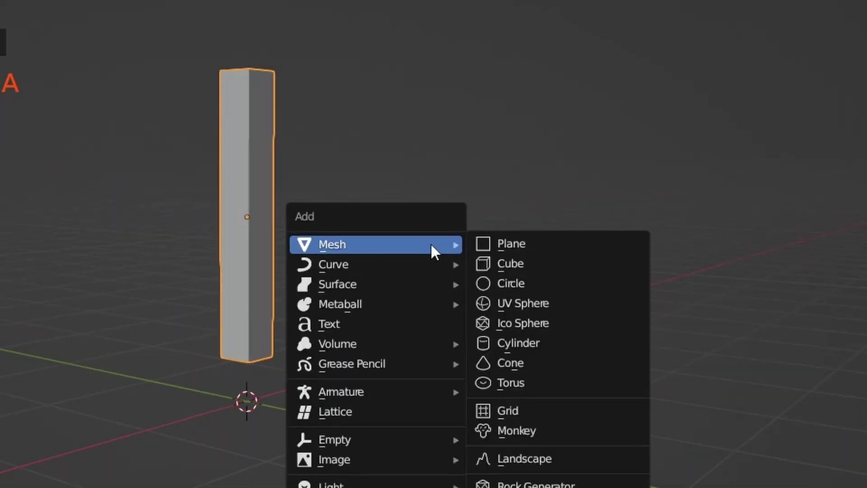
{"action": "left_click", "coordinate": [502, 261]}
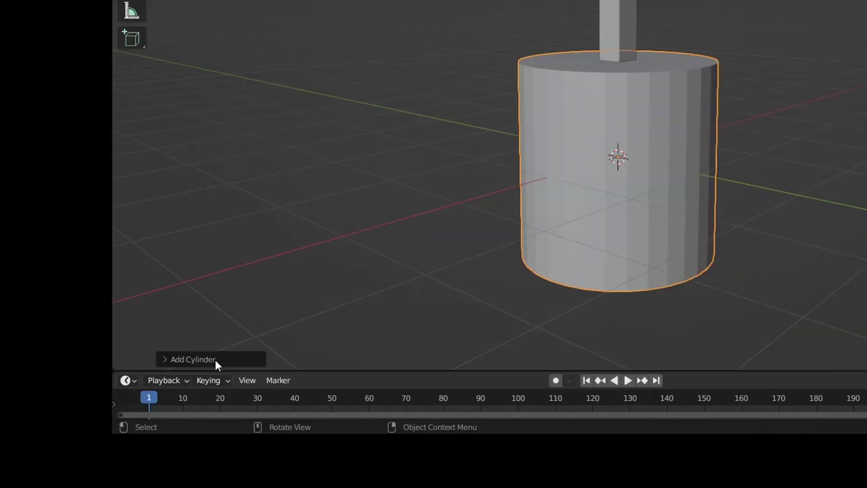
{"action": "left_click", "coordinate": [74, 434]}
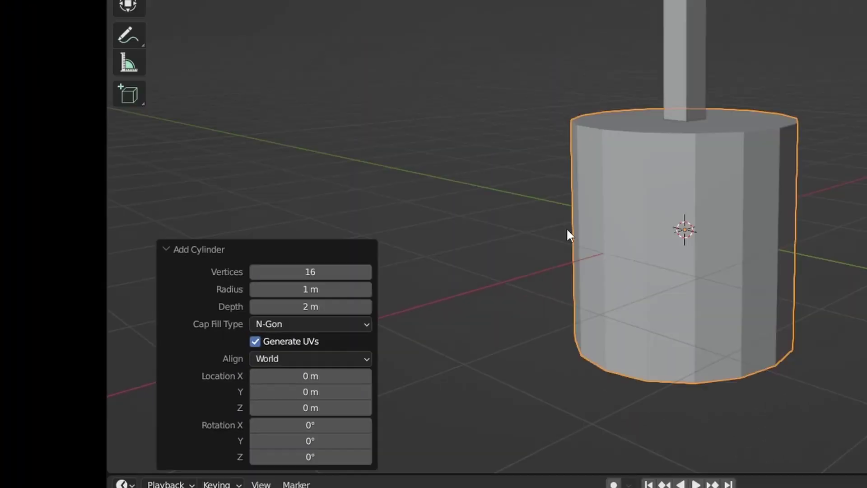
Scale the cylinder to about 0.231 and raise it about 0.27 m along Z to the column's foot.
{"action": "key", "text": "KP_1"}
{"action": "key", "text": "s"}
{"action": "left_click", "coordinate": [386, 312]}
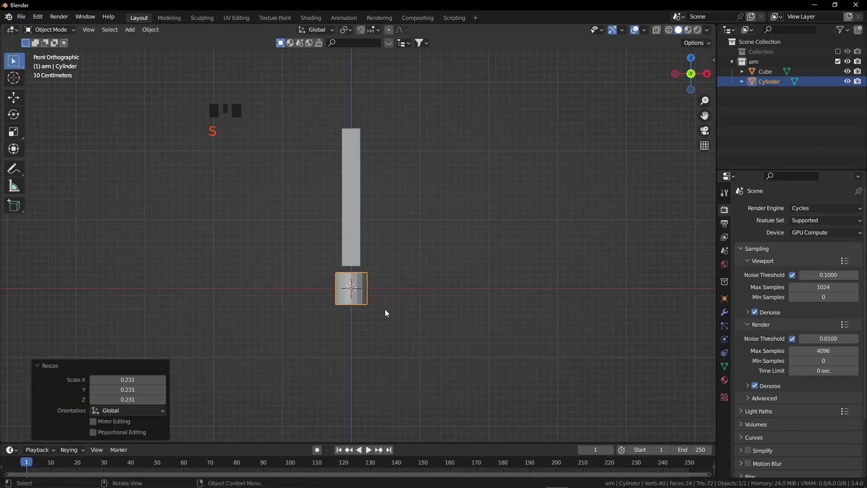
{"action": "key", "text": "g"}
{"action": "left_click", "coordinate": [399, 312]}
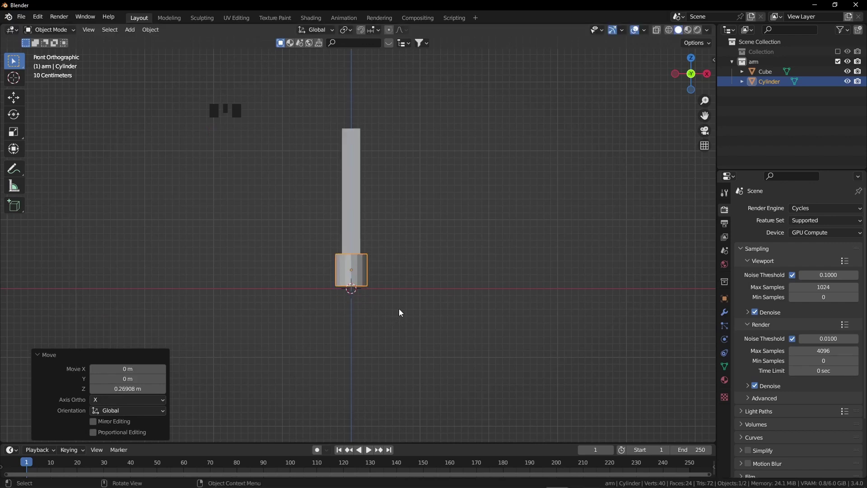
Raise the column along Z until it rests on the cylinder, and move the cylinder up slightly.
{"action": "left_click", "coordinate": [347, 239]}
{"action": "key", "text": "g"}
{"action": "key", "text": "z"}
{"action": "left_click", "coordinate": [419, 279]}
{"action": "left_click", "coordinate": [361, 279]}
{"action": "key", "text": "g"}
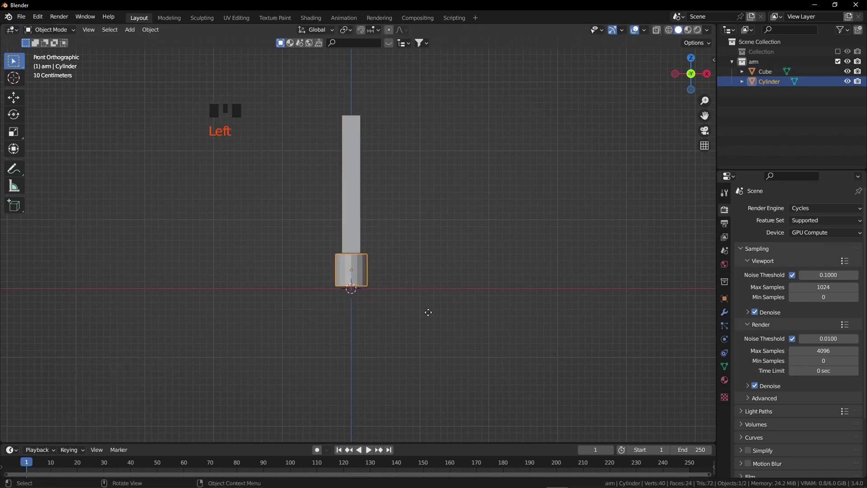
Duplicate the cylinder about 0.25 m lower, widen the copy in X and Y, and flatten it to 0.501 in Z as a base disc.
{"action": "key", "text": "shift+d"}
{"action": "left_click", "coordinate": [426, 308]}
{"action": "key", "text": "s"}
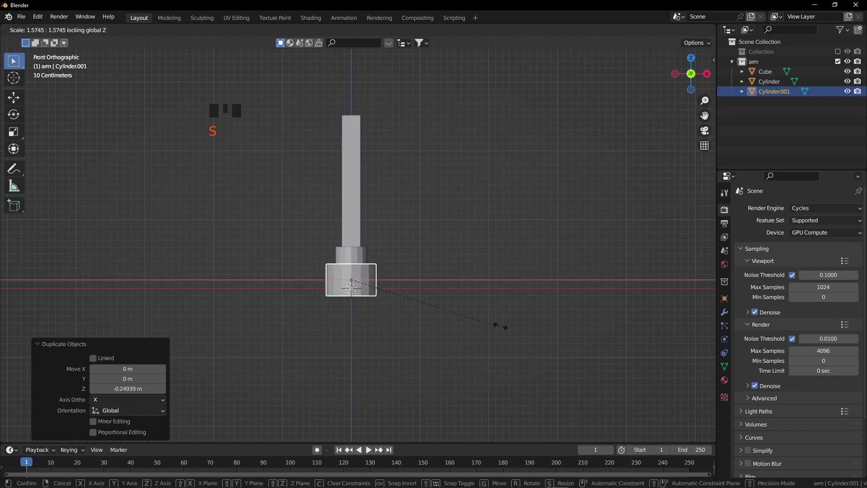
{"action": "left_click", "coordinate": [652, 352]}
{"action": "key", "text": "s"}
{"action": "left_click", "coordinate": [418, 314]}
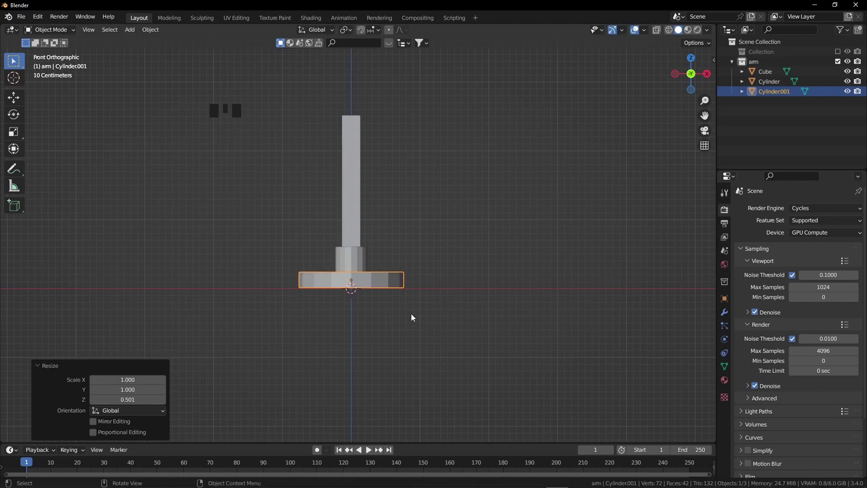
Widen the small upper cylinder in X and Y and raise it about 0.033 m along Z.
{"action": "middle_click_drag", "start_coordinate": [410, 313], "coordinate": [456, 328]}
{"action": "left_click", "coordinate": [366, 268]}
{"action": "key", "text": "s"}
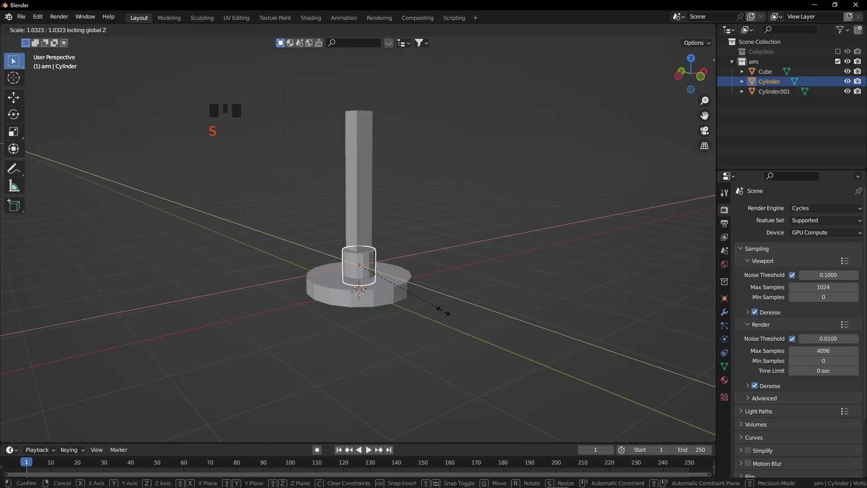
{"action": "left_click", "coordinate": [471, 322]}
{"action": "key", "text": "g"}
{"action": "left_click", "coordinate": [468, 319]}
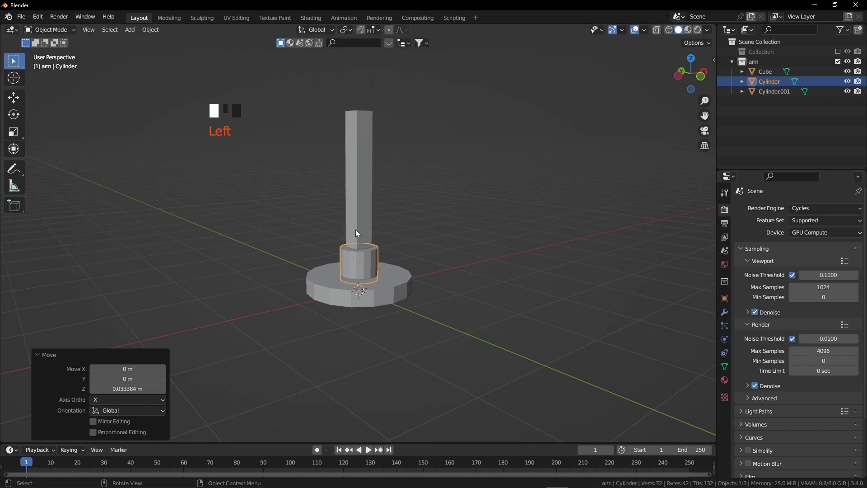
Raise the column about 0.062 m along Z.
{"action": "left_click", "coordinate": [357, 233]}
{"action": "key", "text": "g"}
{"action": "left_click", "coordinate": [452, 292]}
Add a 2 m cube, move it along Z above the column, and scale it to about 0.353.
{"action": "key", "text": "KP_1"}
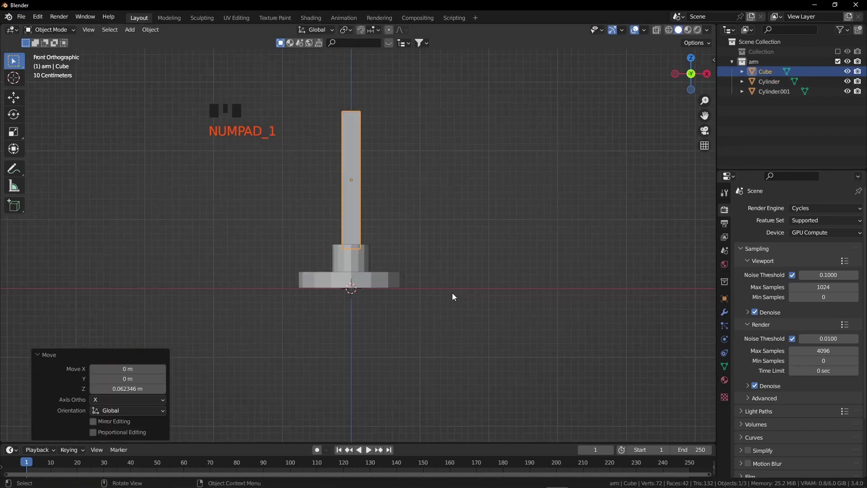
{"action": "scroll", "coordinate": [430, 245], "scroll_direction": "up", "scroll_amount": 2}
{"action": "key", "text": "shift+a"}
{"action": "left_click", "coordinate": [473, 256]}
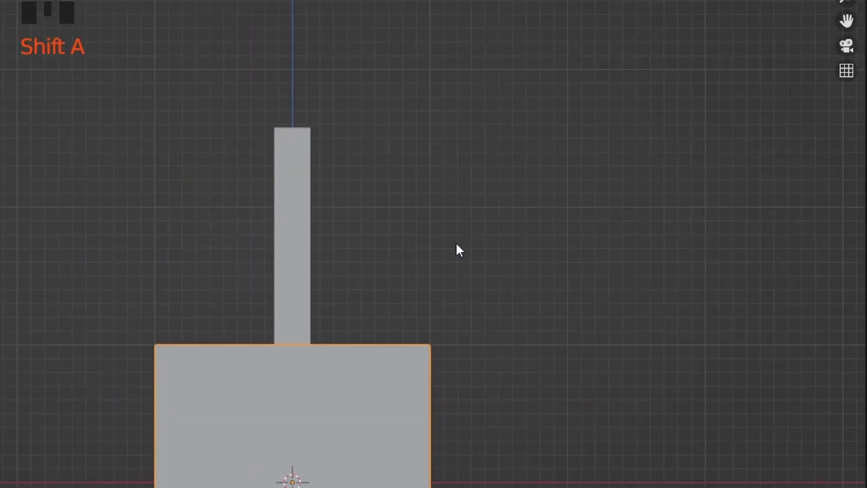
{"action": "key", "text": "g"}
{"action": "key", "text": "z"}
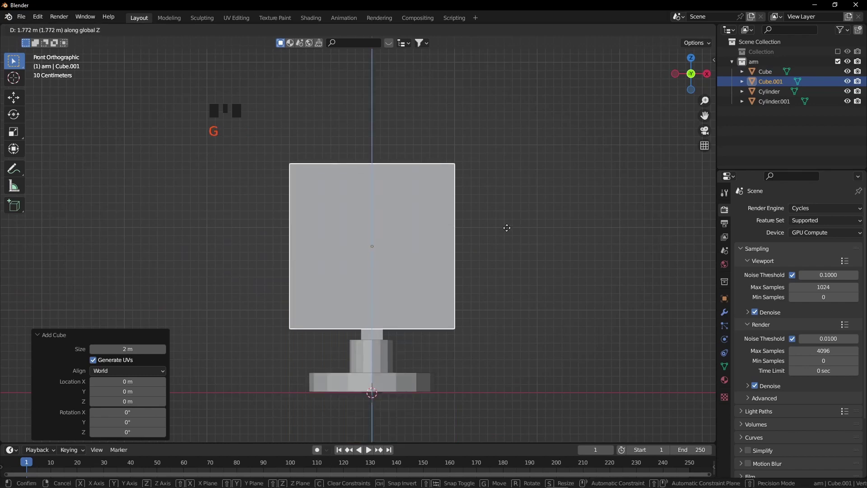
{"action": "left_click", "coordinate": [515, 115]}
{"action": "key", "text": "s"}
{"action": "left_click", "coordinate": [435, 176]}
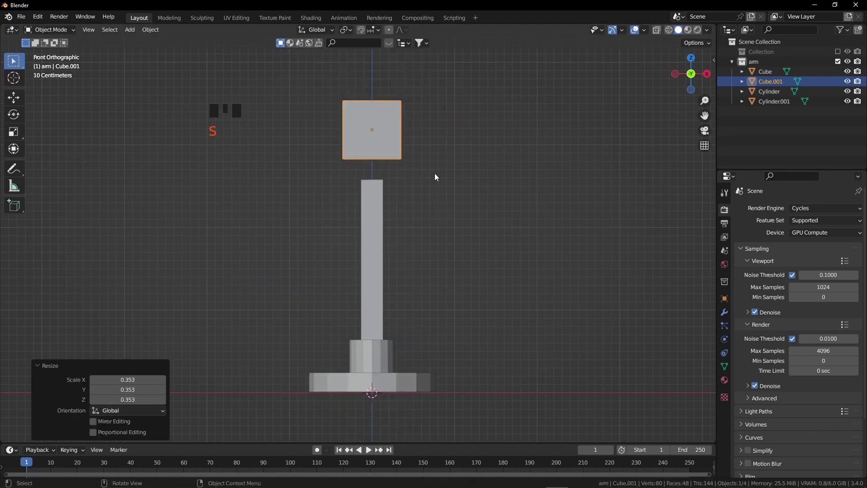
Lower the new cube along Z, shrink it a little, and seat it on top of the column.
{"action": "key", "text": "g"}
{"action": "key", "text": "z"}
{"action": "left_click", "coordinate": [470, 217]}
{"action": "key", "text": "s"}
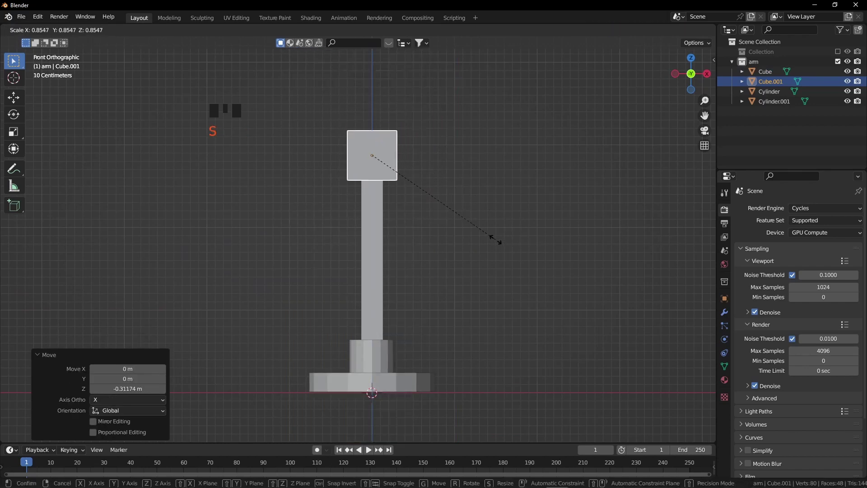
{"action": "left_click", "coordinate": [473, 225]}
{"action": "key", "text": "g"}
{"action": "left_click", "coordinate": [472, 233]}
In Edit Mode, move the top cube's X-side face about -0.393 m along X to leave a thin side plate.
{"action": "middle_click_drag", "start_coordinate": [472, 232], "coordinate": [375, 175]}
{"action": "key", "text": "Tab"}
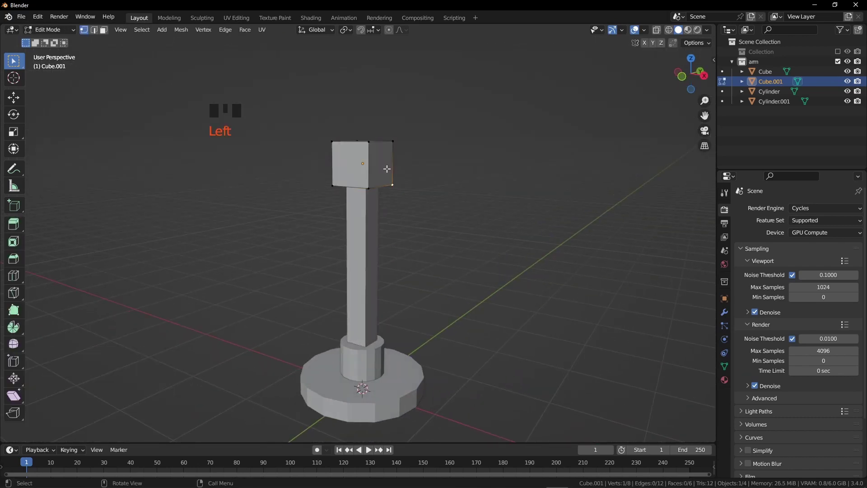
{"action": "key", "text": "g"}
{"action": "left_click", "coordinate": [380, 190]}
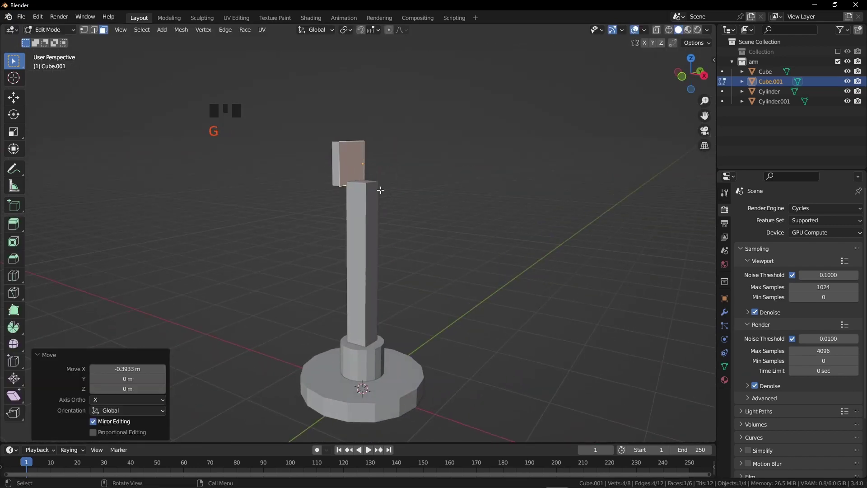
Add a horizontal loop cut near the plate's bottom with factor 0.575, and extrude the lower inner face inward to the column's centre.
{"action": "left_click", "coordinate": [341, 177]}
{"action": "left_click", "coordinate": [338, 182]}
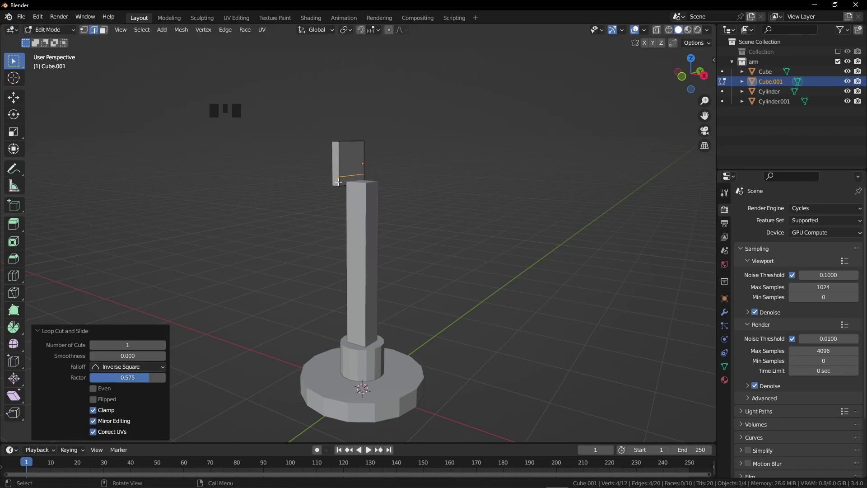
{"action": "left_click", "coordinate": [104, 30]}
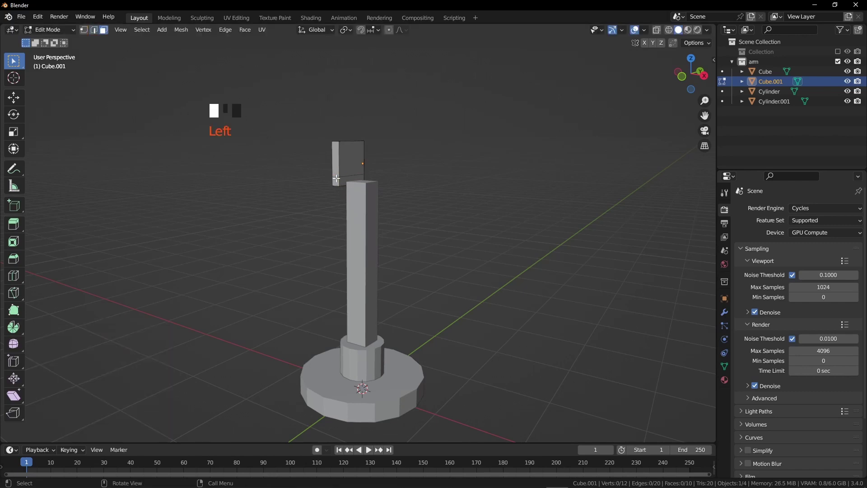
{"action": "key", "text": "KP_1"}
{"action": "scroll", "coordinate": [344, 181], "scroll_direction": "up", "scroll_amount": 4}
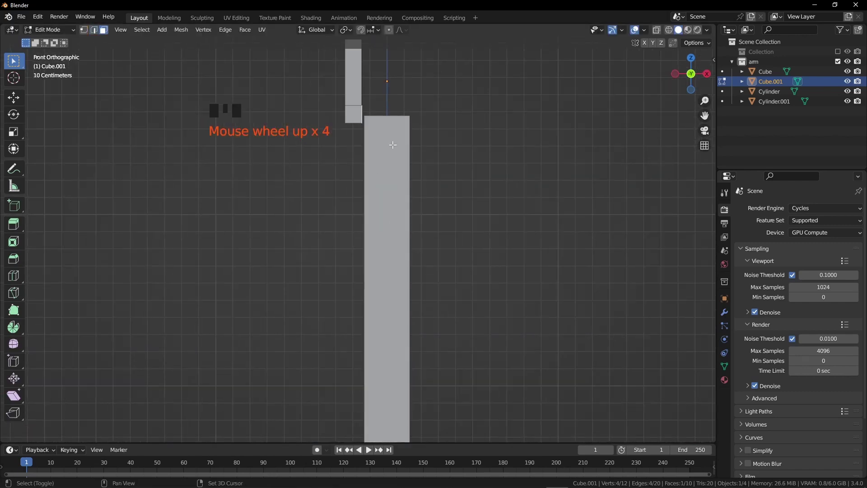
{"action": "key", "text": "e"}
{"action": "left_click", "coordinate": [400, 250]}
Add a Mirror modifier on the X axis with Clipping enabled to complete the fork bracket.
{"action": "left_click", "coordinate": [724, 311]}
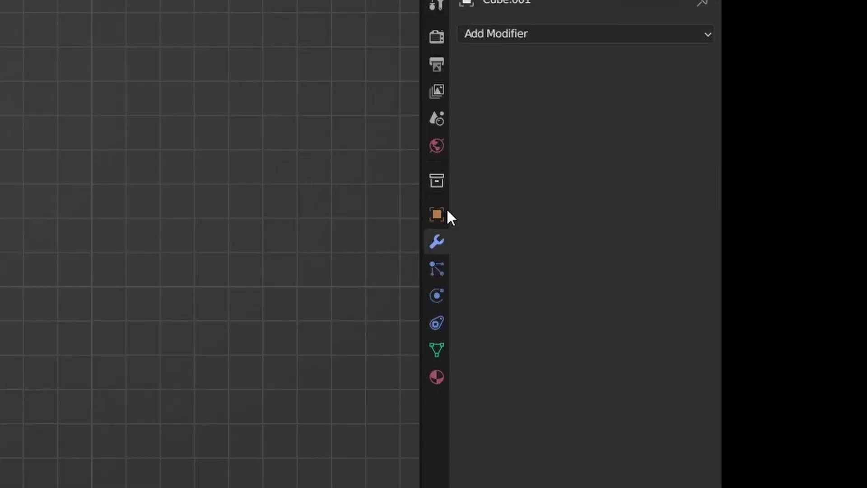
{"action": "left_click", "coordinate": [774, 208]}
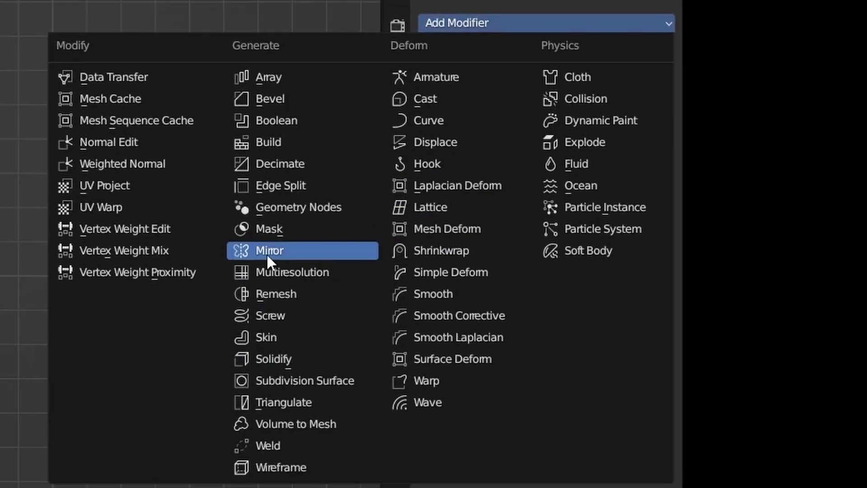
{"action": "left_click", "coordinate": [215, 457]}
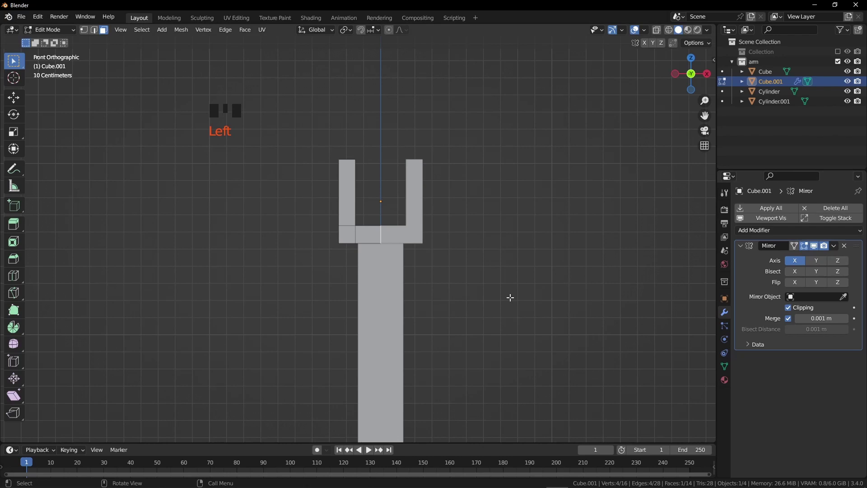
Taper the fork's side plate by scaling its top face to 0.588.
{"action": "middle_click_drag", "start_coordinate": [510, 297], "coordinate": [414, 224]}
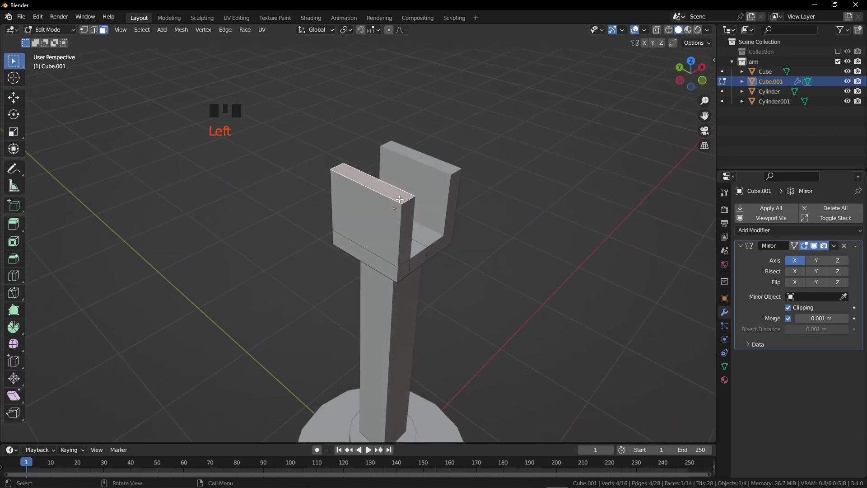
{"action": "key", "text": "e"}
{"action": "left_click", "coordinate": [435, 286]}
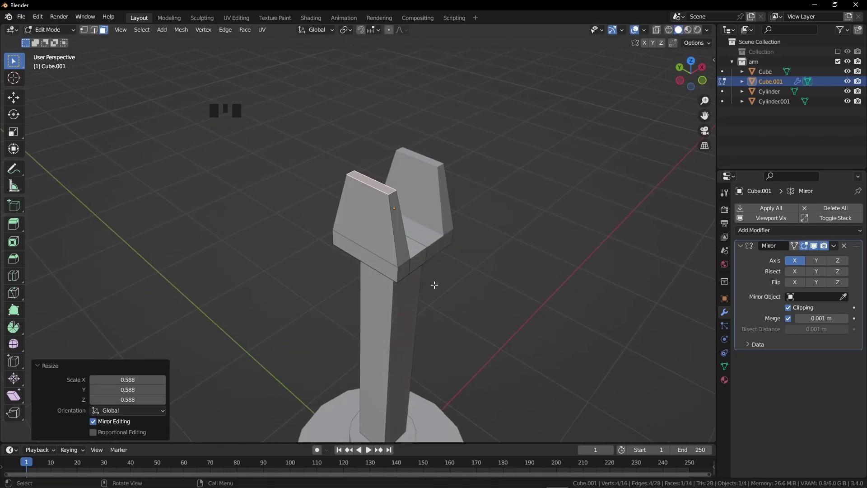
Extrude the prong's narrowed top face further upward and scale its end face to 0.794.
{"action": "left_click", "coordinate": [451, 255]}
{"action": "key", "text": "s"}
{"action": "left_click", "coordinate": [459, 261]}
{"action": "middle_click_drag", "start_coordinate": [459, 262], "coordinate": [415, 250]}
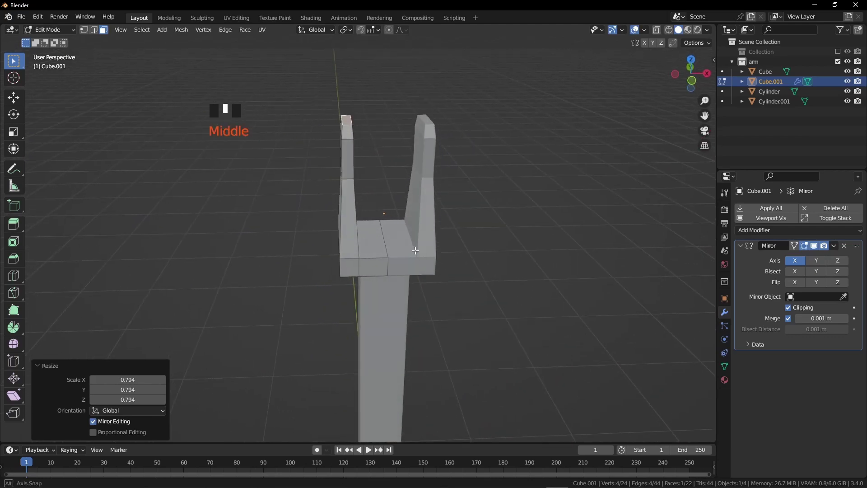
Leave the fork's mesh editing, add a cylinder mesh and raise it about 2.56 m along Z.
{"action": "key", "text": "Tab"}
{"action": "key", "text": "shift+a"}
{"action": "mouse_move", "coordinate": [430, 243]}
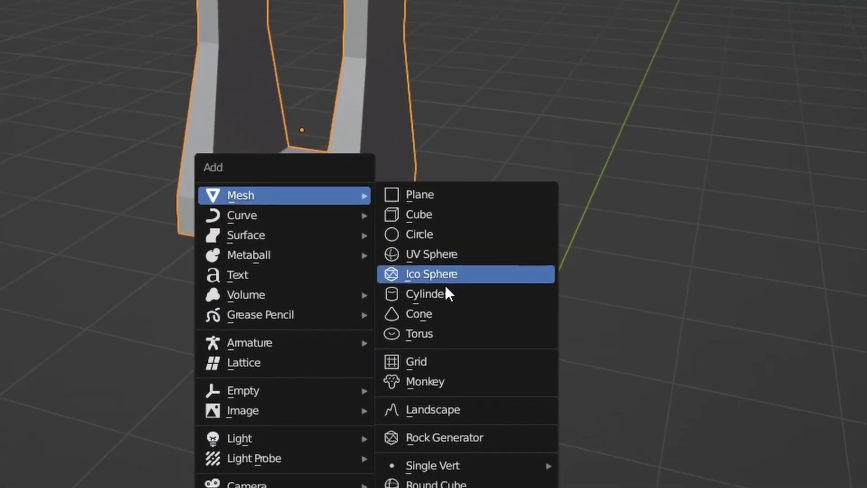
{"action": "left_click", "coordinate": [431, 293]}
{"action": "key", "text": "g"}
{"action": "key", "text": "z"}
{"action": "left_click", "coordinate": [474, 374]}
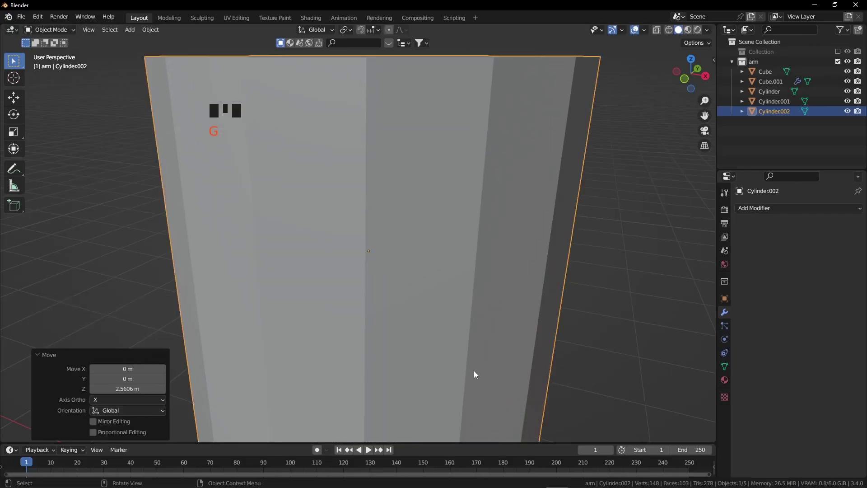
Shrink the cylinder to fit between the fork's prongs and raise it about 0.606 m along Z to their upper ends.
{"action": "key", "text": "s"}
{"action": "left_click", "coordinate": [395, 285]}
{"action": "key", "text": "g"}
{"action": "key", "text": "z"}
{"action": "left_click", "coordinate": [477, 184]}
Rotate the cylinder 90° about Y and scale it down on all axes except X to form a thin pin through the fork.
{"action": "key", "text": "r"}
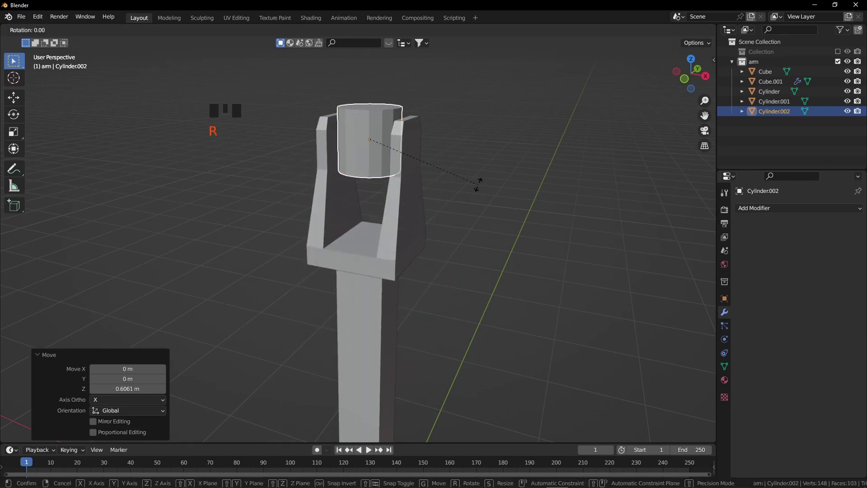
{"action": "key", "text": "Return"}
{"action": "key", "text": "s"}
{"action": "key", "text": "shift+x"}
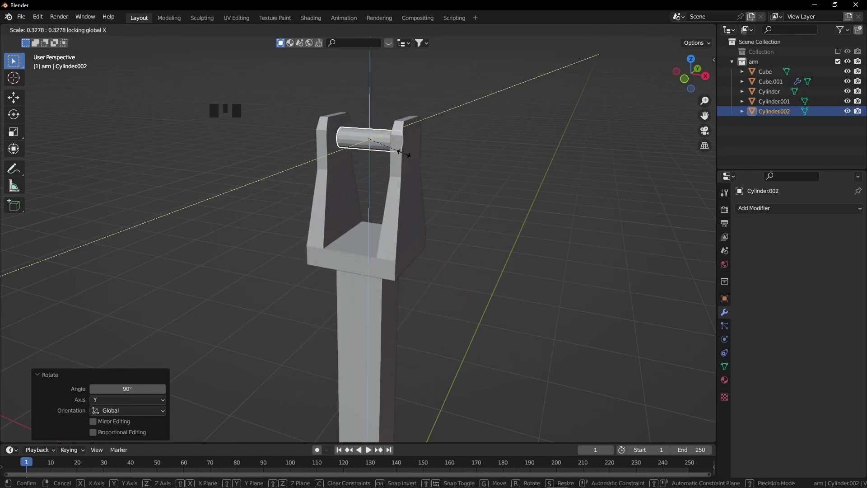
{"action": "left_click", "coordinate": [435, 170]}
{"action": "middle_click_drag", "start_coordinate": [435, 170], "coordinate": [408, 151]}
Add a centred loop cut around the pin and delete one half of its faces.
{"action": "key", "text": "Tab"}
{"action": "key", "text": "ctrl+r"}
{"action": "left_click", "coordinate": [385, 141]}
{"action": "right_click", "coordinate": [385, 142]}
{"action": "left_click", "coordinate": [409, 151]}
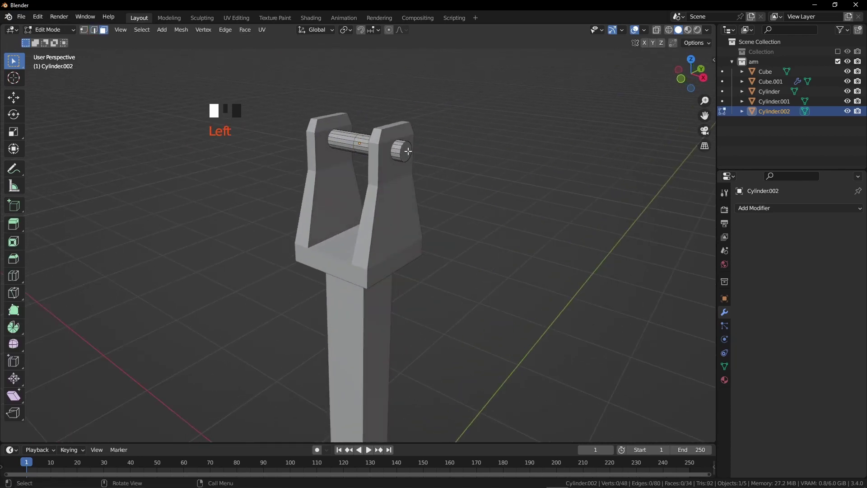
{"action": "key", "text": "x"}
{"action": "left_click", "coordinate": [419, 157]}
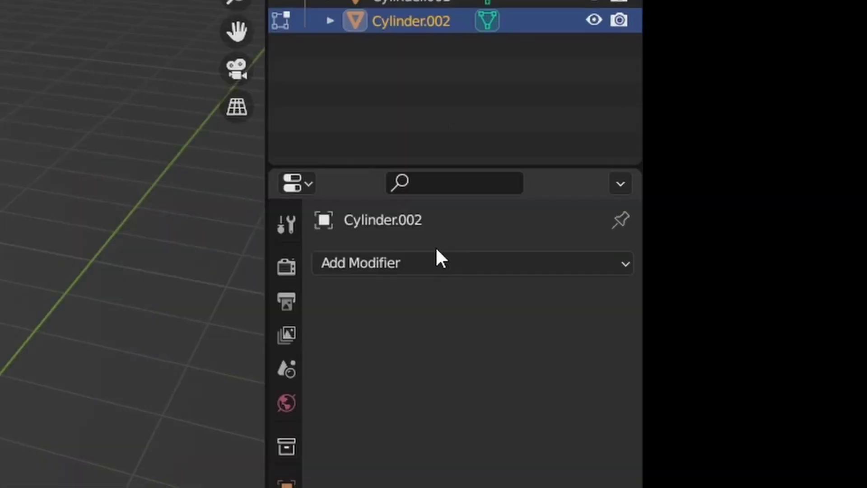
Add a Mirror modifier to the half pin, using only the Z axis.
{"action": "left_click", "coordinate": [447, 262]}
{"action": "left_click", "coordinate": [157, 487]}
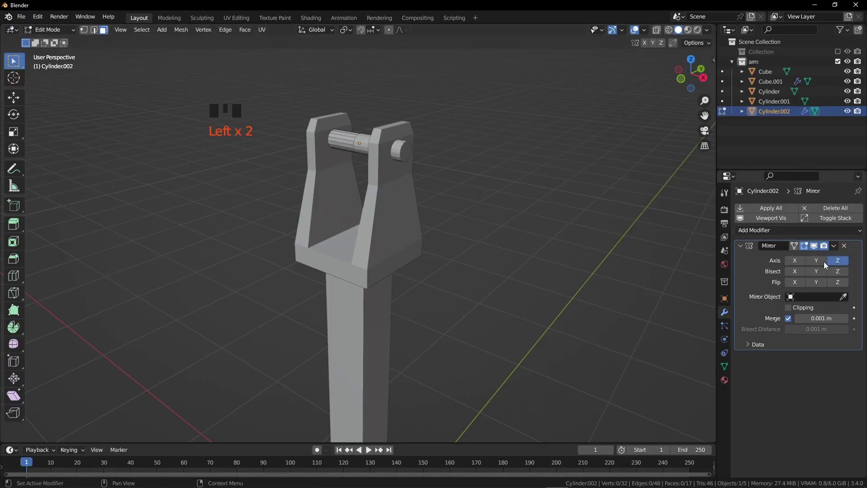
{"action": "middle_click_drag", "start_coordinate": [422, 195], "coordinate": [502, 192]}
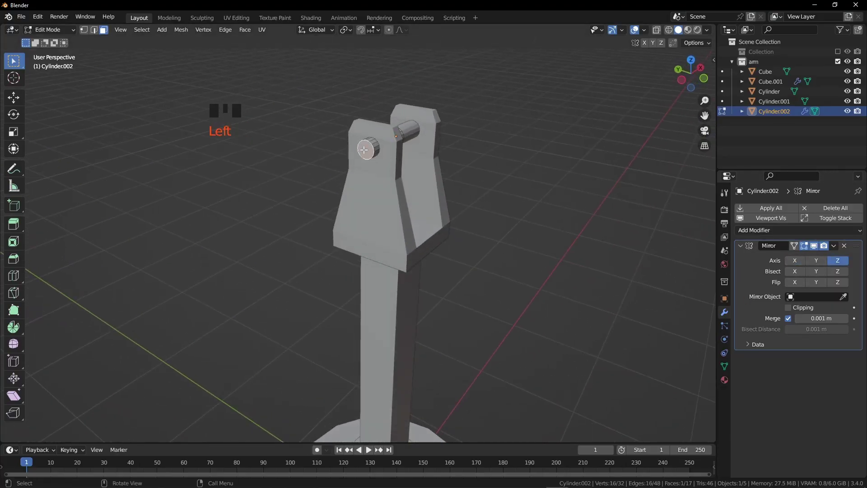
Extrude the pin's end face, scale it to 1.373 and extrude it again by about 0.027 m to form a wider head.
{"action": "left_click", "coordinate": [483, 203]}
{"action": "key", "text": "s"}
{"action": "left_click", "coordinate": [520, 223]}
{"action": "scroll", "coordinate": [424, 199], "scroll_direction": "up", "scroll_amount": 4}
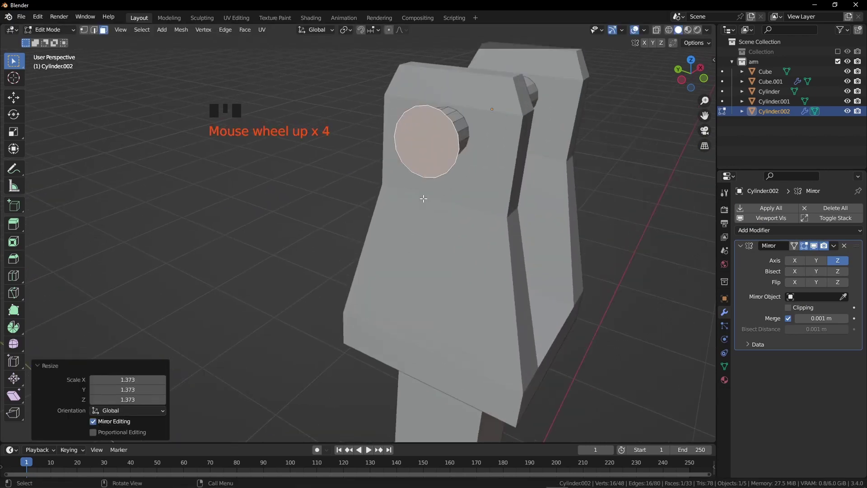
{"action": "middle_click_drag", "start_coordinate": [436, 198], "coordinate": [436, 253], "text": "shift"}
{"action": "key", "text": "e"}
{"action": "left_click", "coordinate": [436, 253]}
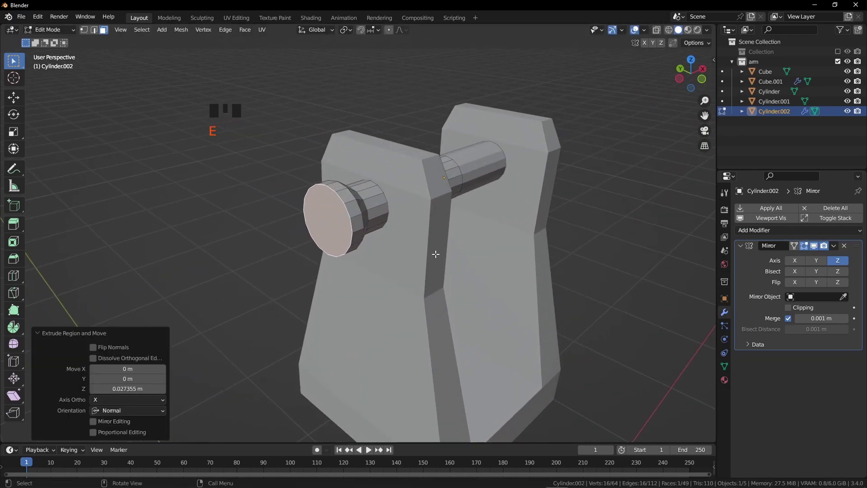
Extrude the pin head's end face outward, scale it to 0.658 and shift it about 0.012 m along X.
{"action": "key", "text": "e"}
{"action": "left_click", "coordinate": [446, 258]}
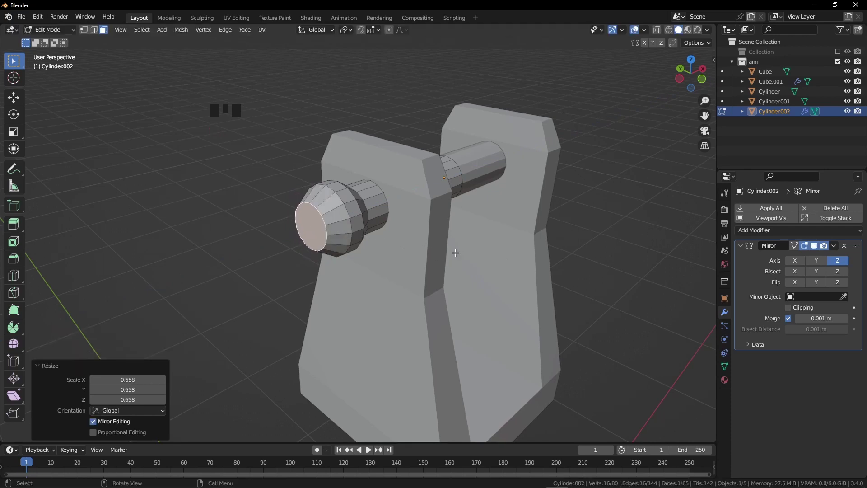
{"action": "key", "text": "g"}
{"action": "key", "text": "x"}
{"action": "left_click", "coordinate": [392, 260]}
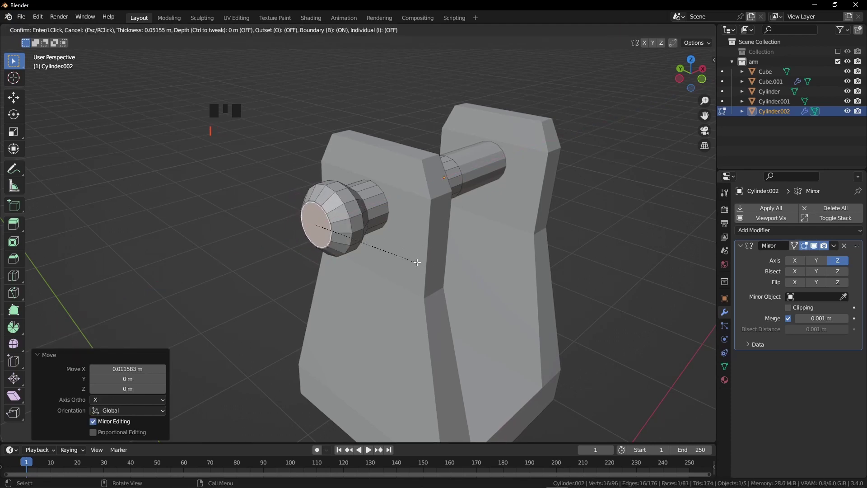
Inset the pin head's tapered end face, extrude it inward into a recess, and return to Object Mode in front view.
{"action": "left_click", "coordinate": [403, 251]}
{"action": "key", "text": "e"}
{"action": "left_click", "coordinate": [404, 247]}
{"action": "middle_click_drag", "start_coordinate": [404, 246], "coordinate": [399, 257]}
{"action": "key", "text": "KP_1"}
{"action": "scroll", "coordinate": [472, 270], "scroll_direction": "down", "scroll_amount": 3}
{"action": "key", "text": "Tab"}
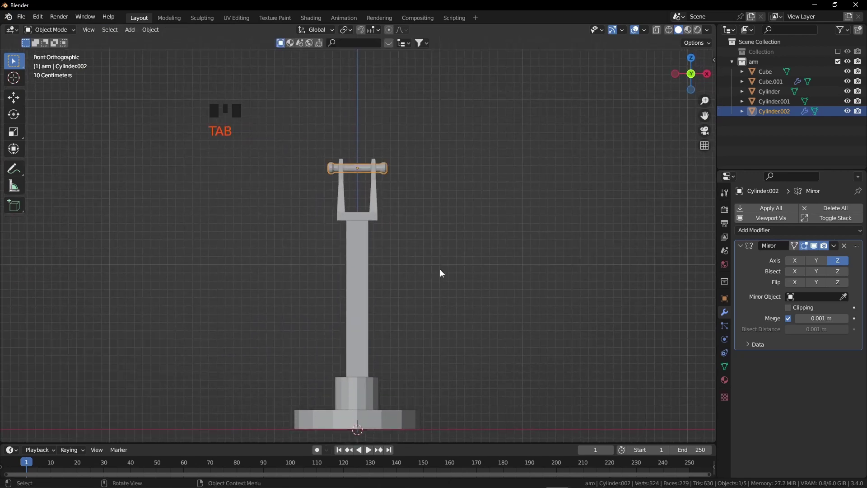
Duplicate the column, fork and pin together in place and rotate the copies 90° about X.
{"action": "left_click", "coordinate": [364, 247], "text": "shift"}
{"action": "left_click", "coordinate": [376, 212], "text": "shift"}
{"action": "left_click", "coordinate": [383, 170], "text": "shift"}
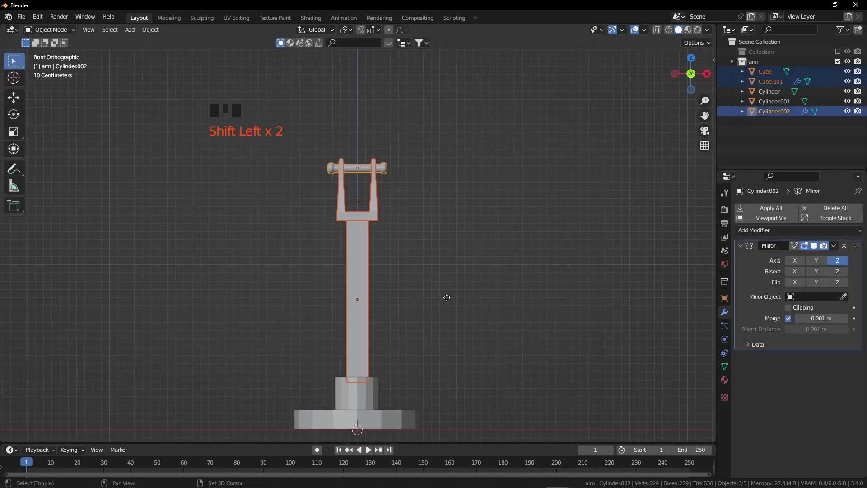
{"action": "key", "text": "shift+d"}
{"action": "right_click", "coordinate": [451, 318]}
{"action": "type", "text": "rx90"}
{"action": "key", "text": "Return"}
{"action": "key", "text": "KP_3"}
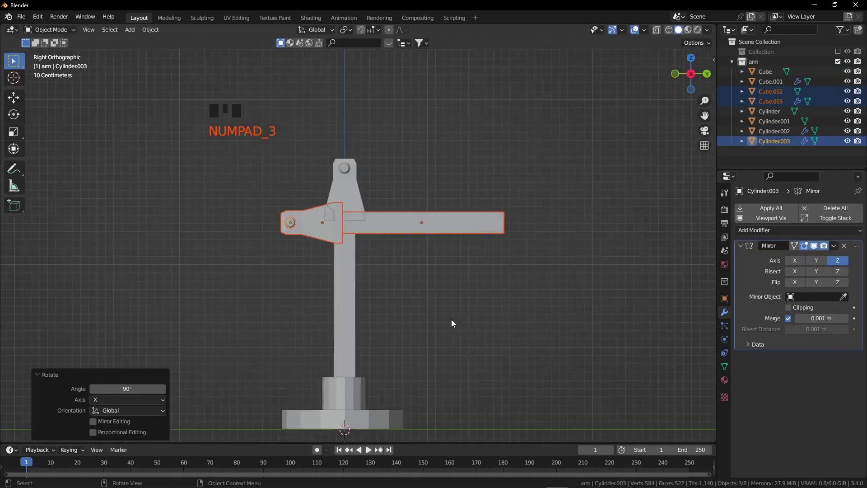
Move the duplicated assembly about -1.756 m in Y and 0.656 m in Z so its beam end sits between the first fork's prongs.
{"action": "key", "text": "g"}
{"action": "left_click", "coordinate": [312, 264]}
{"action": "scroll", "coordinate": [378, 183], "scroll_direction": "up", "scroll_amount": 7}
{"action": "middle_click_drag", "start_coordinate": [384, 144], "coordinate": [421, 263], "text": "shift"}
{"action": "middle_click_drag", "start_coordinate": [429, 217], "coordinate": [361, 230]}
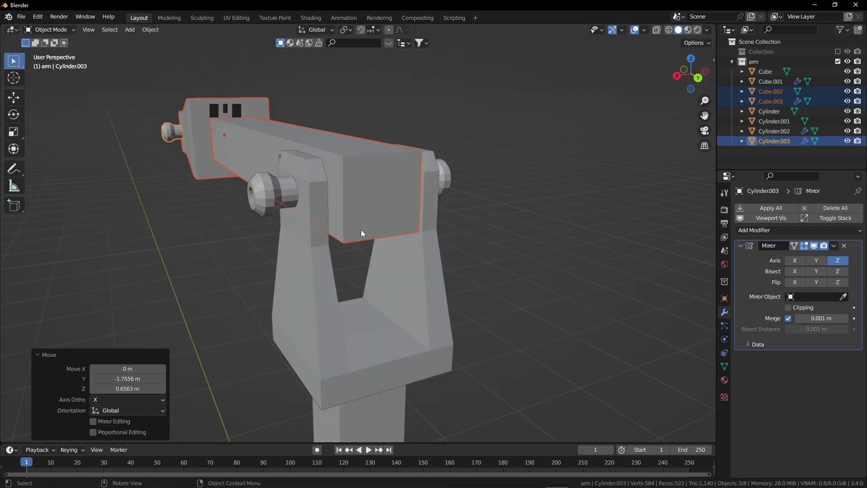
Add a loop cut around the horizontal beam near the end held by the first fork.
{"action": "key", "text": "Tab"}
{"action": "left_click", "coordinate": [368, 195]}
{"action": "middle_click_drag", "start_coordinate": [368, 195], "coordinate": [369, 204]}
{"action": "key", "text": "ctrl+r"}
{"action": "left_click", "coordinate": [332, 155]}
{"action": "left_click", "coordinate": [378, 181]}
{"action": "left_click", "coordinate": [384, 190]}
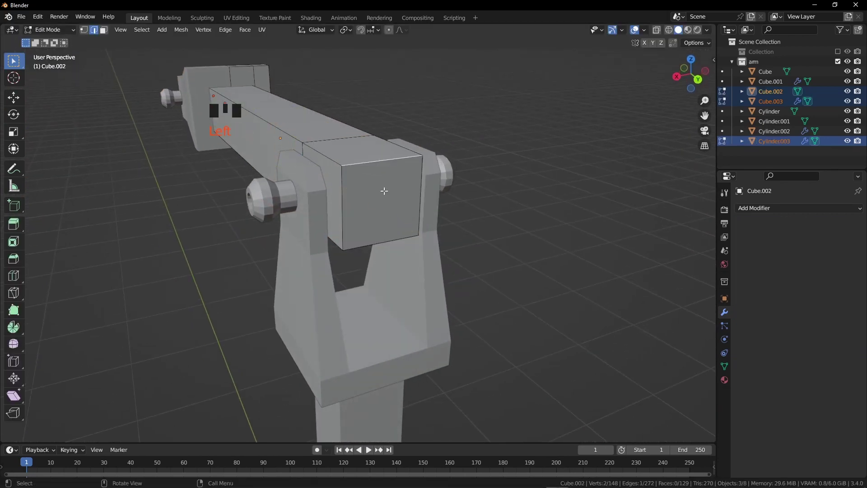
Scale the beam's end face to 0.810, extrude it outward and scale the new face down to taper the tip.
{"action": "key", "text": "3"}
{"action": "left_click", "coordinate": [388, 208]}
{"action": "key", "text": "s"}
{"action": "left_click", "coordinate": [422, 273]}
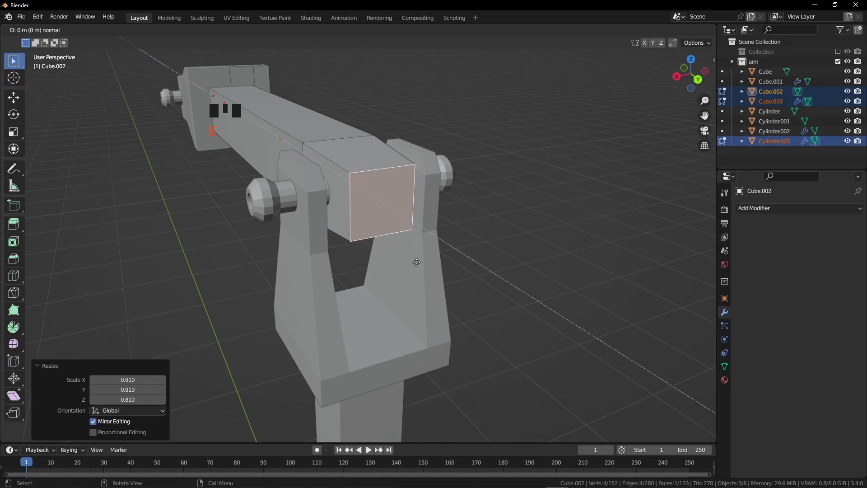
{"action": "left_click", "coordinate": [416, 262]}
{"action": "key", "text": "s"}
{"action": "left_click", "coordinate": [430, 275]}
Inset the beam's end face by 0.2353 m, extrude the inner face to form a recess, and return to Object Mode.
{"action": "left_click", "coordinate": [416, 256]}
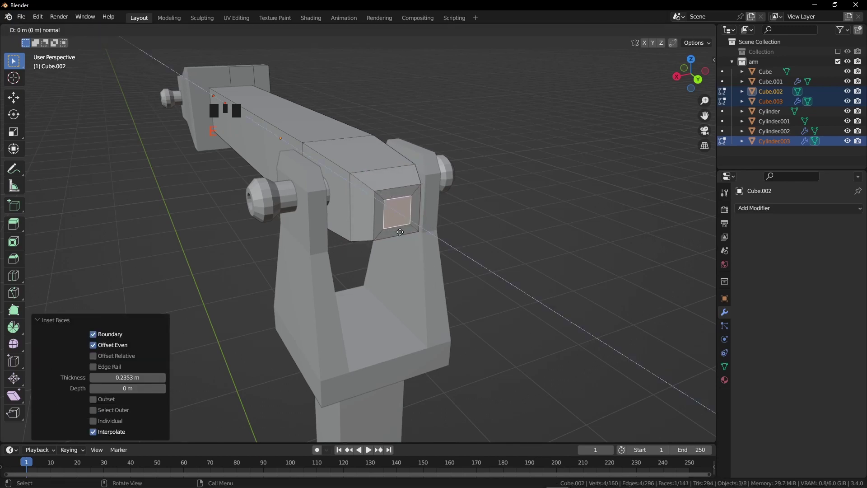
{"action": "key", "text": "e"}
{"action": "left_click", "coordinate": [413, 253]}
{"action": "middle_click_drag", "start_coordinate": [413, 253], "coordinate": [456, 221]}
{"action": "scroll", "coordinate": [385, 256], "scroll_direction": "down", "scroll_amount": 2}
{"action": "scroll", "coordinate": [385, 255], "scroll_direction": "down", "scroll_amount": 2}
{"action": "key", "text": "Tab"}
Duplicate the horizontal beam and its fork in place and rotate the copies 90° about X.
{"action": "left_click", "coordinate": [441, 200], "text": "shift"}
{"action": "key", "text": "shift+d"}
{"action": "right_click", "coordinate": [470, 222]}
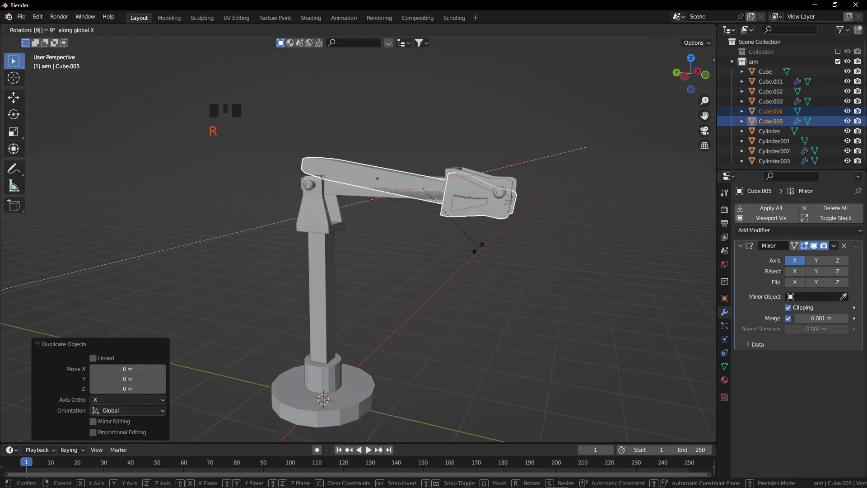
{"action": "key", "text": "r"}
{"action": "key", "text": "x"}
{"action": "key", "text": "9"}
{"action": "key", "text": "0"}
{"action": "key", "text": "Return"}
{"action": "key", "text": "KP_3"}
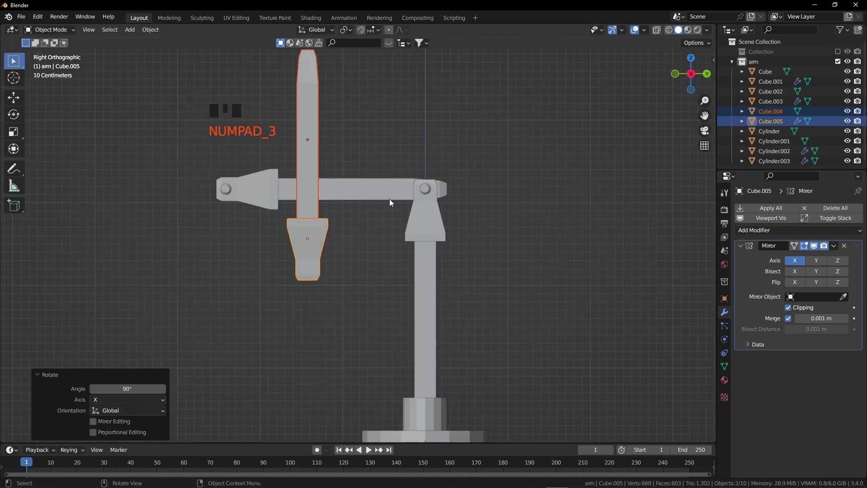
Move the vertical copies about -0.99 m in Y and -1.55 m in Z into the second fork, then raise them about 0.027 m.
{"action": "key", "text": "g"}
{"action": "left_click", "coordinate": [297, 298]}
{"action": "scroll", "coordinate": [296, 215], "scroll_direction": "up", "scroll_amount": 4}
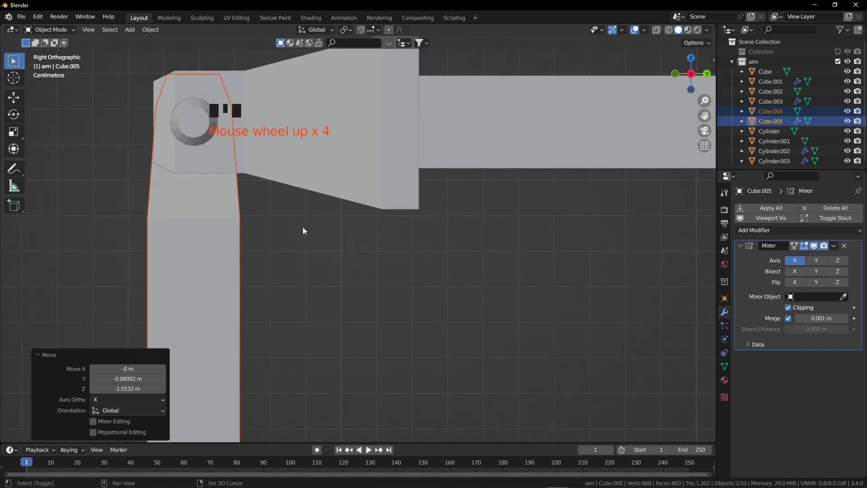
{"action": "middle_click_drag", "start_coordinate": [302, 231], "coordinate": [605, 357]}
{"action": "key", "text": "g"}
{"action": "left_click", "coordinate": [602, 298]}
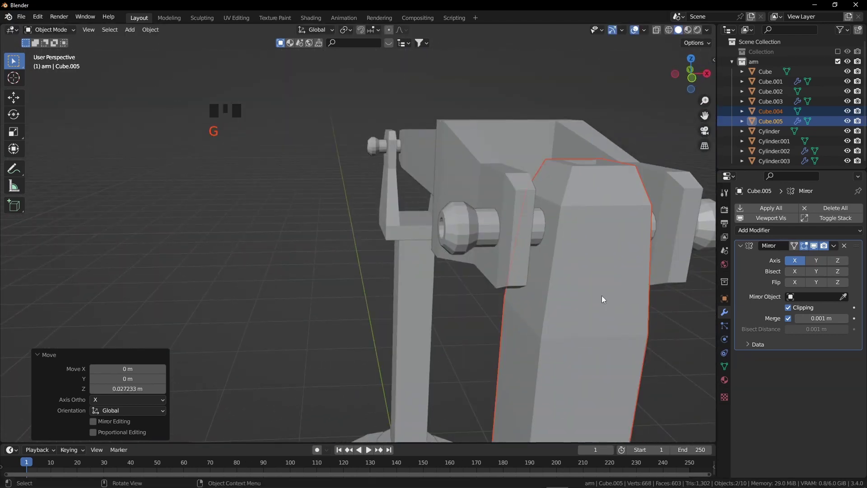
Scale only the lowest fork along Z and reposition it against the end of the hanging beam.
{"action": "middle_click_drag", "start_coordinate": [602, 299], "coordinate": [459, 326], "text": "shift"}
{"action": "left_click", "coordinate": [464, 331]}
{"action": "key", "text": "s"}
{"action": "key", "text": "z"}
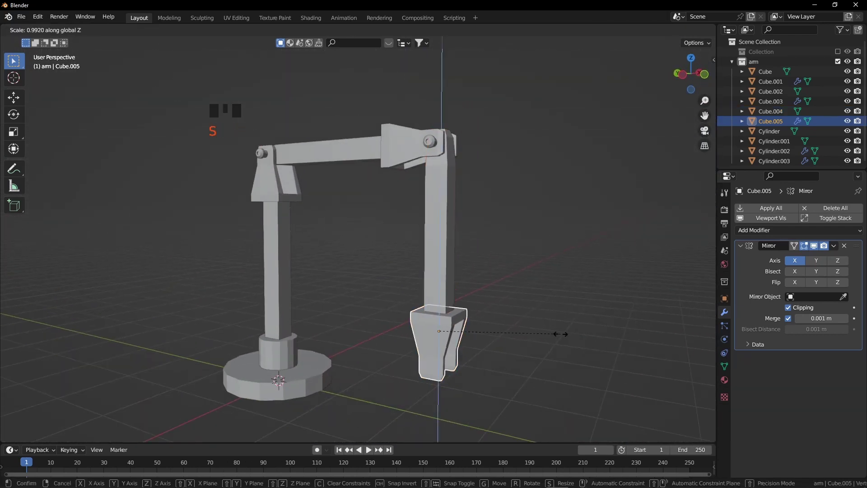
{"action": "left_click", "coordinate": [528, 327]}
{"action": "key", "text": "g"}
{"action": "left_click", "coordinate": [527, 323]}
Add a single-bone armature at the base's centre and enable In Front in its viewport display.
{"action": "middle_click_drag", "start_coordinate": [528, 323], "coordinate": [462, 326]}
{"action": "key", "text": "shift+a"}
{"action": "mouse_move", "coordinate": [435, 365]}
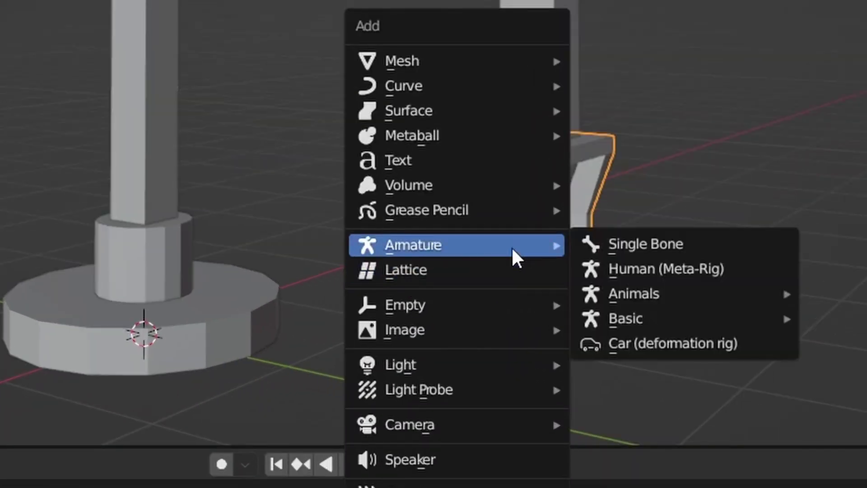
{"action": "left_click", "coordinate": [481, 360]}
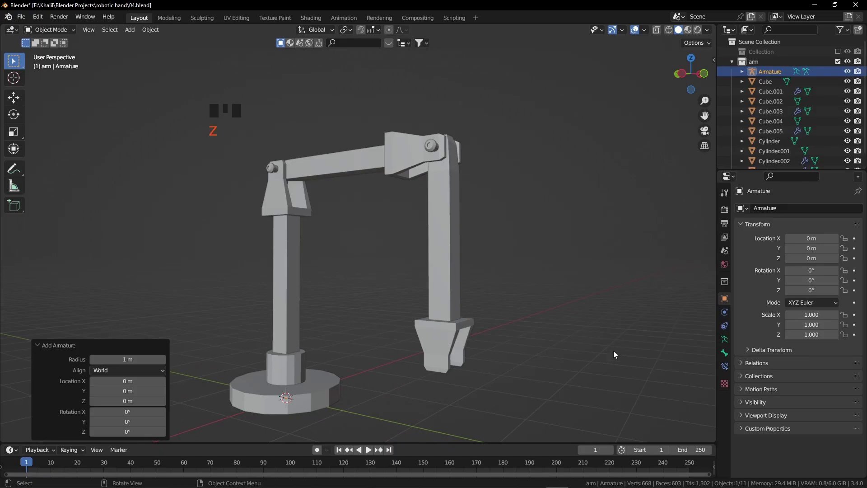
{"action": "left_click", "coordinate": [724, 339]}
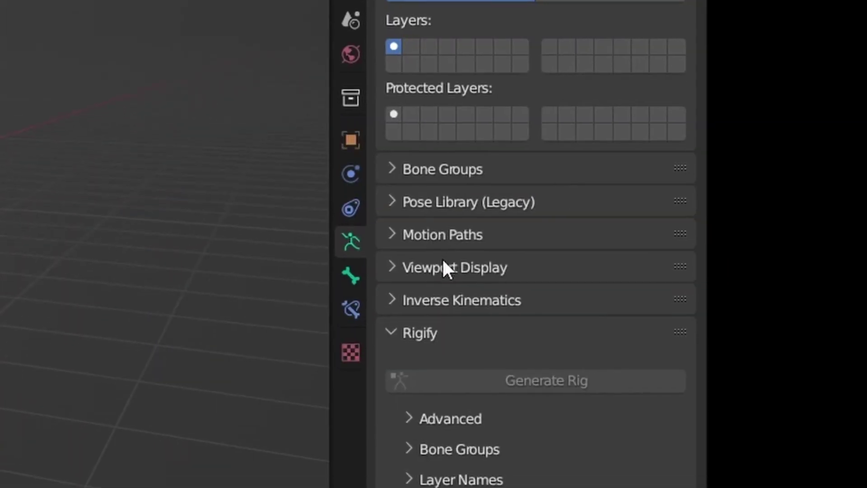
{"action": "left_click", "coordinate": [763, 350]}
{"action": "left_click", "coordinate": [493, 319]}
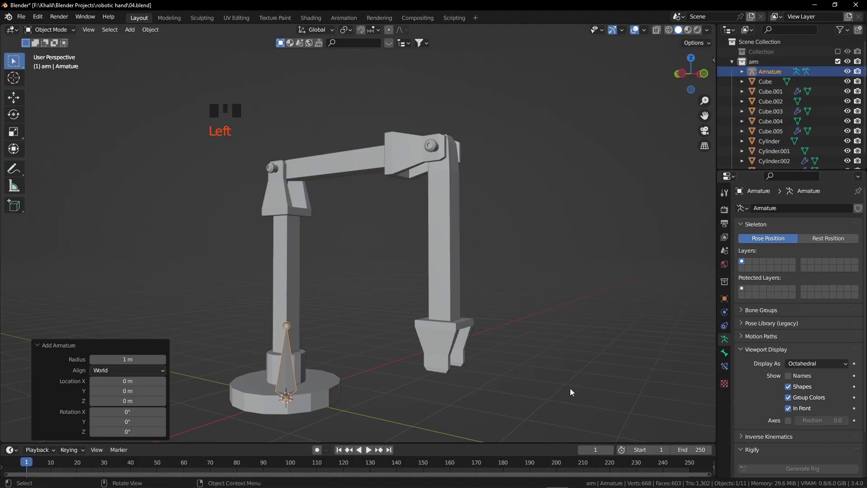
Move the bone's tip up about 2.153 m along Z to the first joint.
{"action": "key", "text": "Tab"}
{"action": "key", "text": "g"}
{"action": "key", "text": "z"}
{"action": "left_click", "coordinate": [302, 178]}
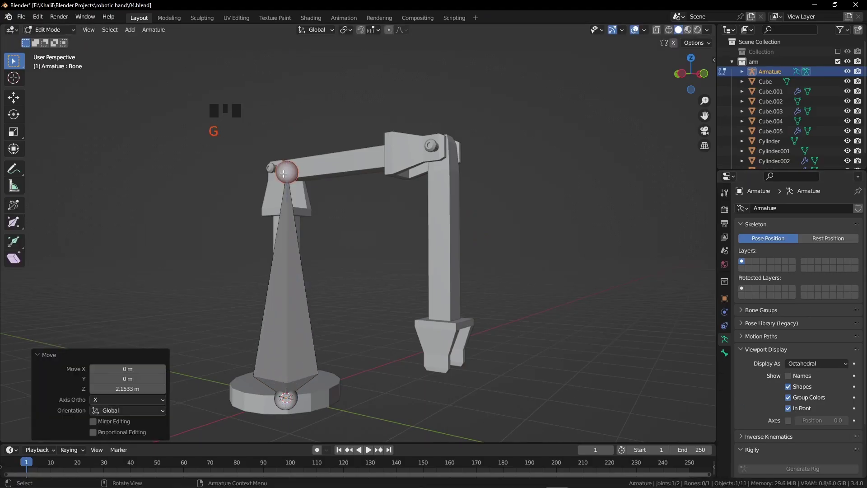
Switch to wireframe in left view and raise the bone's tip about 0.015 m in Z to the first pin's centre.
{"action": "scroll", "coordinate": [164, 120], "scroll_direction": "up", "scroll_amount": 4}
{"action": "key", "text": "ctrl+KP_3"}
{"action": "key", "text": "z"}
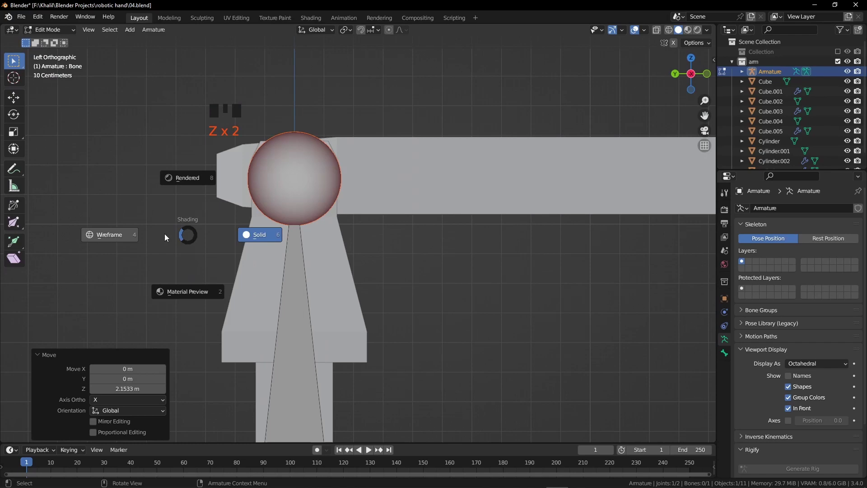
{"action": "left_click", "coordinate": [108, 234]}
{"action": "middle_click_drag", "start_coordinate": [293, 235], "coordinate": [385, 259], "text": "shift"}
{"action": "key", "text": "g"}
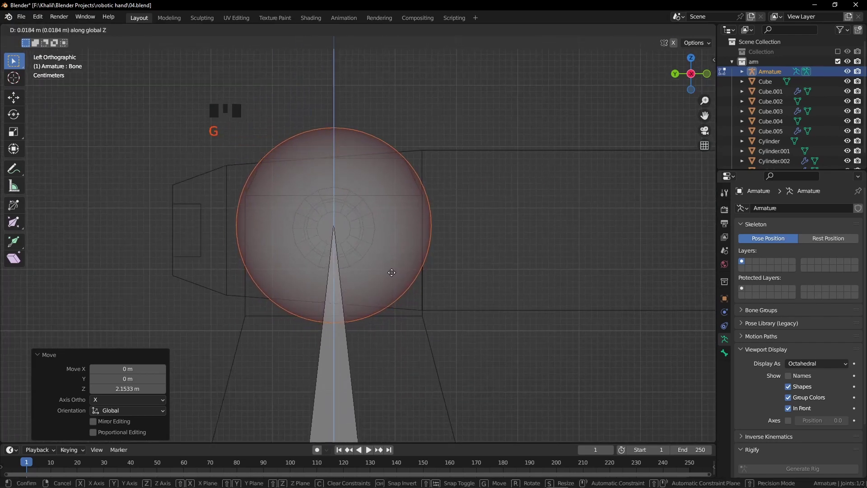
{"action": "left_click", "coordinate": [392, 274]}
Extrude a second bone about -2.425 m in Y from the first joint to the second joint.
{"action": "scroll", "coordinate": [397, 279], "scroll_direction": "down", "scroll_amount": 11}
{"action": "middle_click_drag", "start_coordinate": [444, 294], "coordinate": [319, 312], "text": "shift"}
{"action": "scroll", "coordinate": [319, 307], "scroll_direction": "up", "scroll_amount": 1}
{"action": "key", "text": "e"}
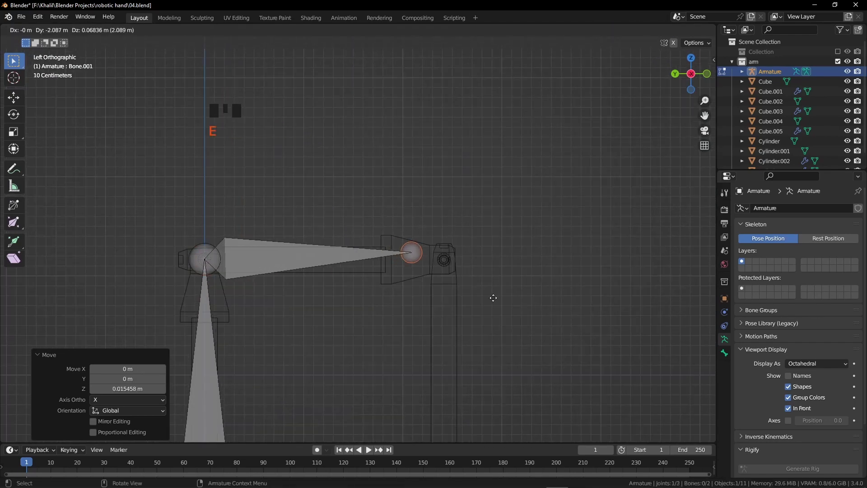
{"action": "left_click", "coordinate": [519, 289]}
Centre the second bone's tip on the second pin by moving it about 0.008 m in Y and -0.006 m in Z.
{"action": "scroll", "coordinate": [516, 287], "scroll_direction": "up", "scroll_amount": 6}
{"action": "middle_click_drag", "start_coordinate": [516, 286], "coordinate": [340, 258], "text": "shift"}
{"action": "scroll", "coordinate": [384, 253], "scroll_direction": "up", "scroll_amount": 6}
{"action": "key", "text": "g"}
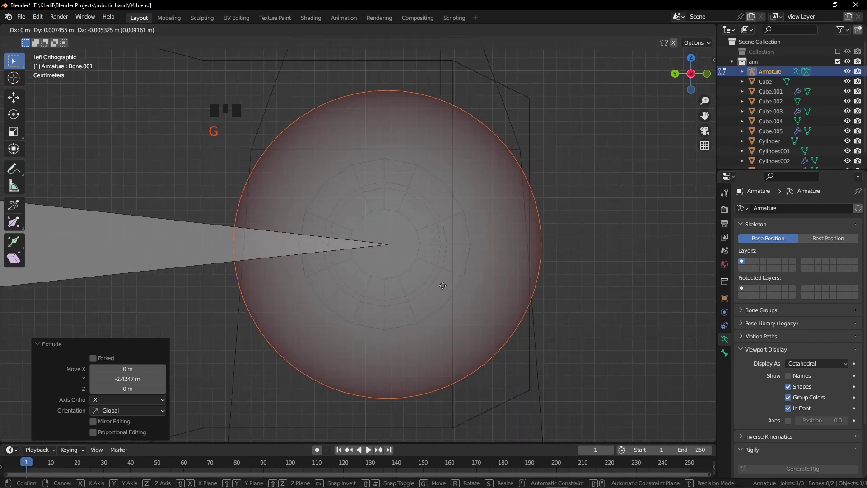
{"action": "left_click", "coordinate": [441, 285]}
Extrude a third bone about 2.42 m down to the lowest fork's end and switch back to solid shading.
{"action": "scroll", "coordinate": [406, 257], "scroll_direction": "down", "scroll_amount": 12}
{"action": "key", "text": "e"}
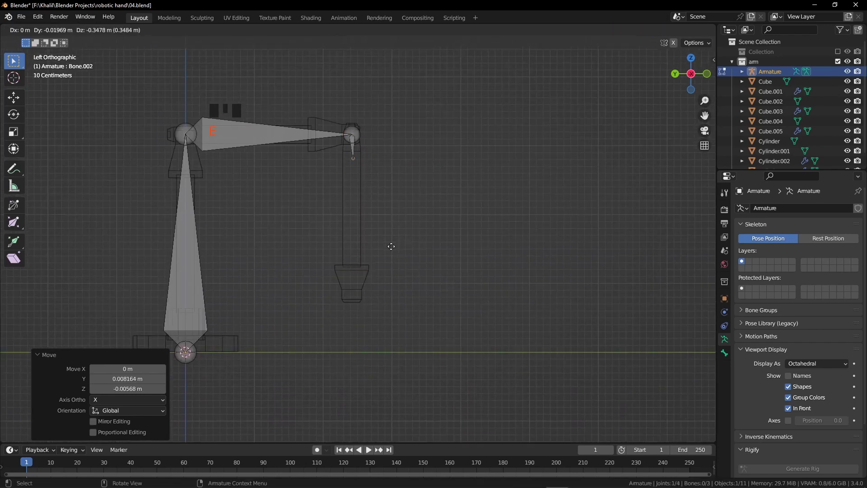
{"action": "left_click", "coordinate": [390, 383]}
{"action": "key", "text": "z"}
{"action": "left_click", "coordinate": [429, 350]}
{"action": "middle_click_drag", "start_coordinate": [347, 275], "coordinate": [273, 296]}
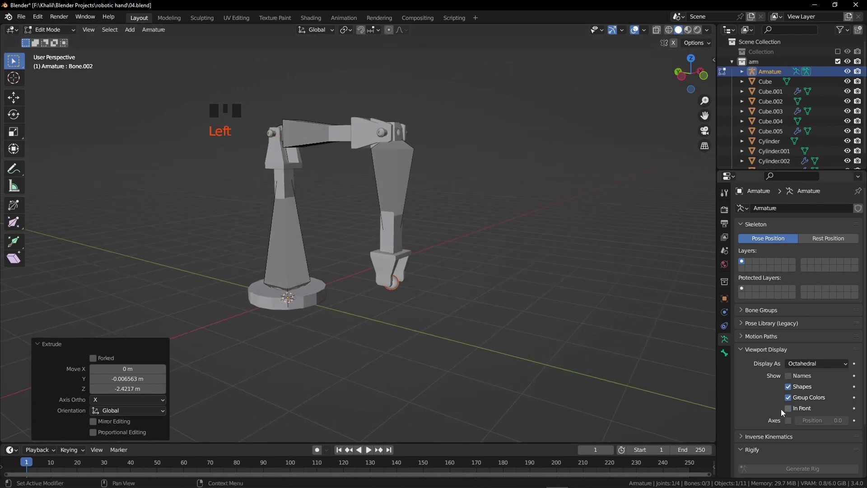
Parent the first segment's post, fork, pin and base cylinder to the first bone with the Bone option, then return to Object Mode.
{"action": "middle_click_drag", "start_coordinate": [326, 299], "coordinate": [416, 302], "text": "shift"}
{"action": "scroll", "coordinate": [416, 302], "scroll_direction": "up", "scroll_amount": 3}
{"action": "key", "text": "Tab"}
{"action": "left_click", "coordinate": [356, 182]}
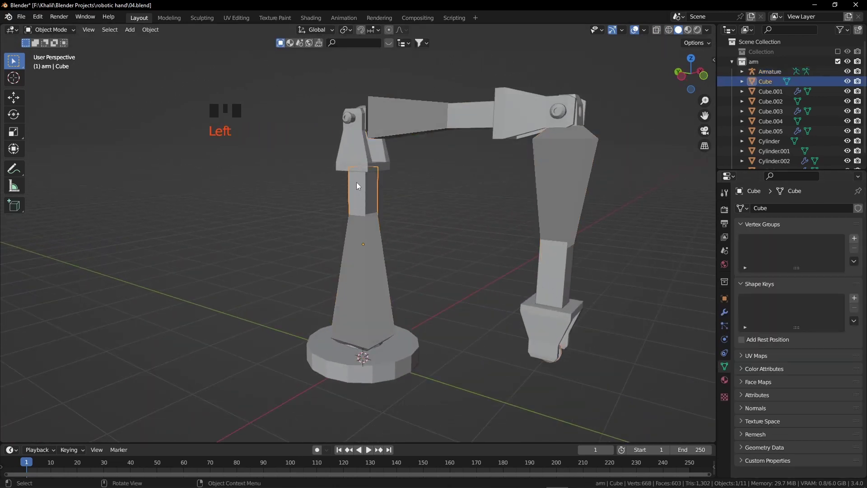
{"action": "left_click", "coordinate": [347, 135], "text": "shift"}
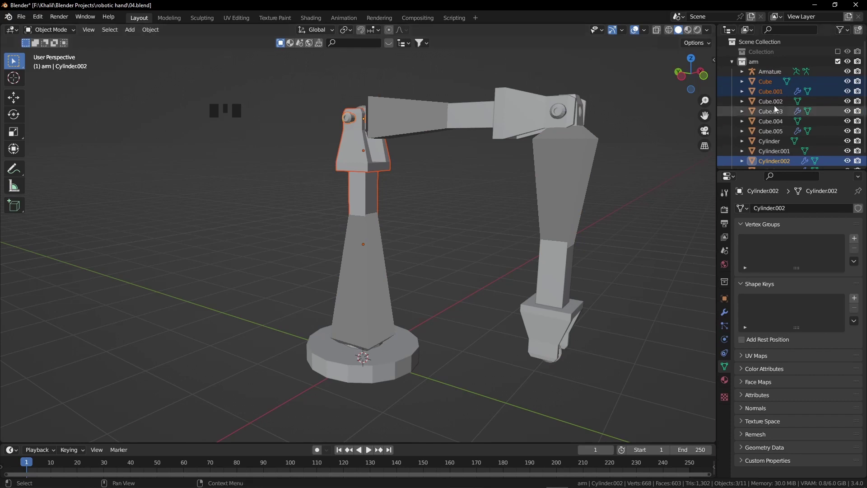
{"action": "left_click", "coordinate": [847, 71]}
{"action": "left_click", "coordinate": [374, 332], "text": "shift"}
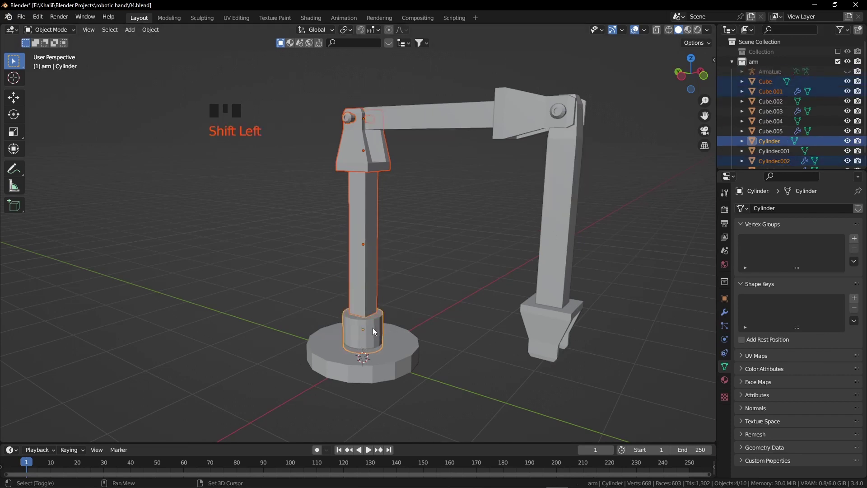
{"action": "left_click", "coordinate": [847, 71]}
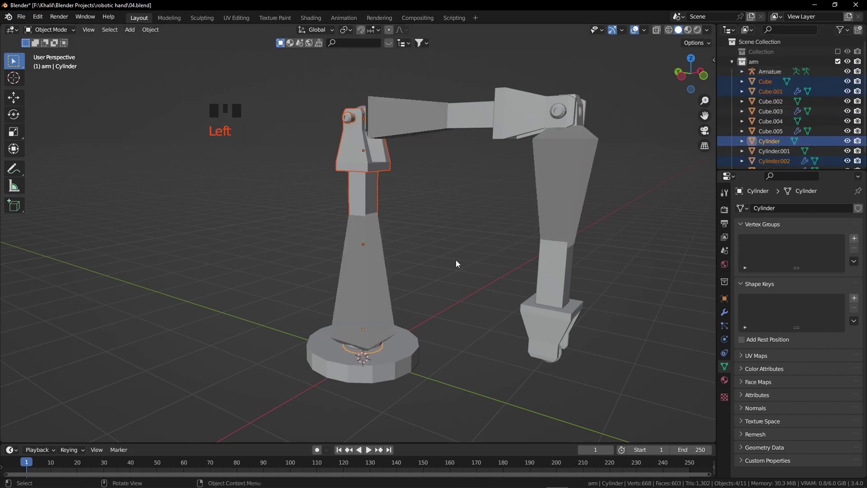
{"action": "left_click", "coordinate": [366, 241], "text": "shift"}
{"action": "key", "text": "ctrl+Tab"}
{"action": "left_click", "coordinate": [366, 241]}
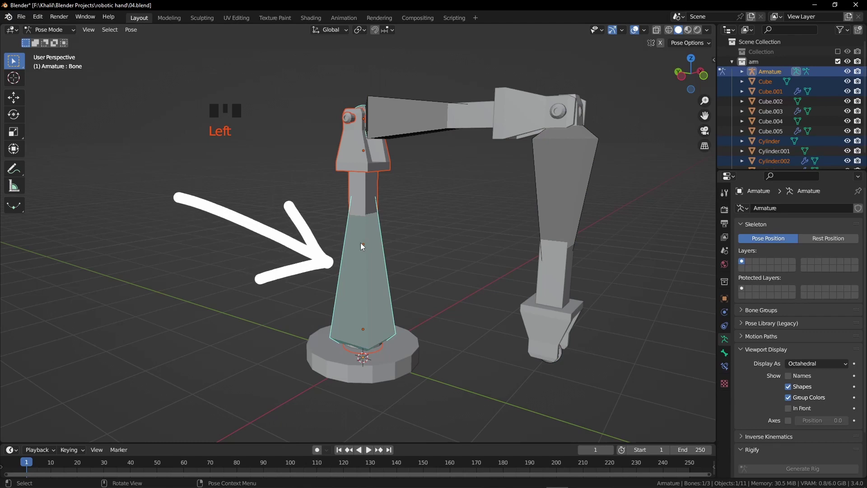
{"action": "key", "text": "ctrl+p"}
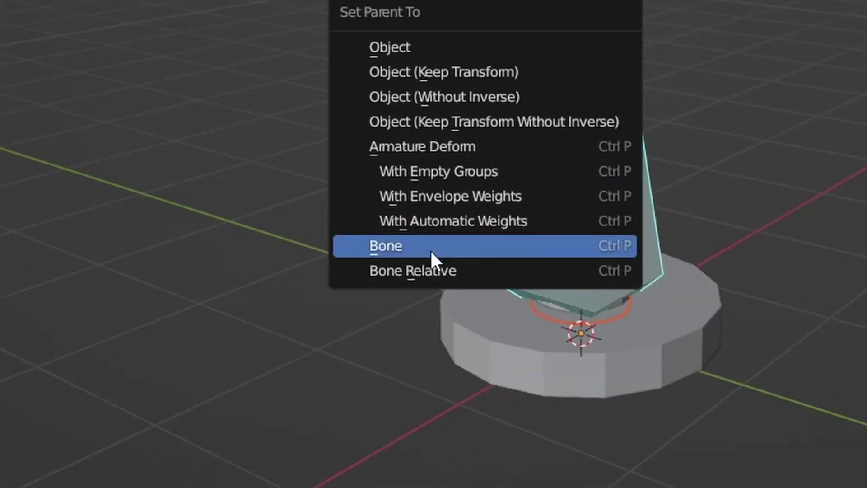
{"action": "left_click", "coordinate": [432, 252]}
{"action": "left_click", "coordinate": [54, 30]}
{"action": "left_click", "coordinate": [56, 39]}
Parent the second segment's beam, fork and pin to the second bone with the Bone option and return to Object Mode.
{"action": "middle_click_drag", "start_coordinate": [420, 135], "coordinate": [400, 171]}
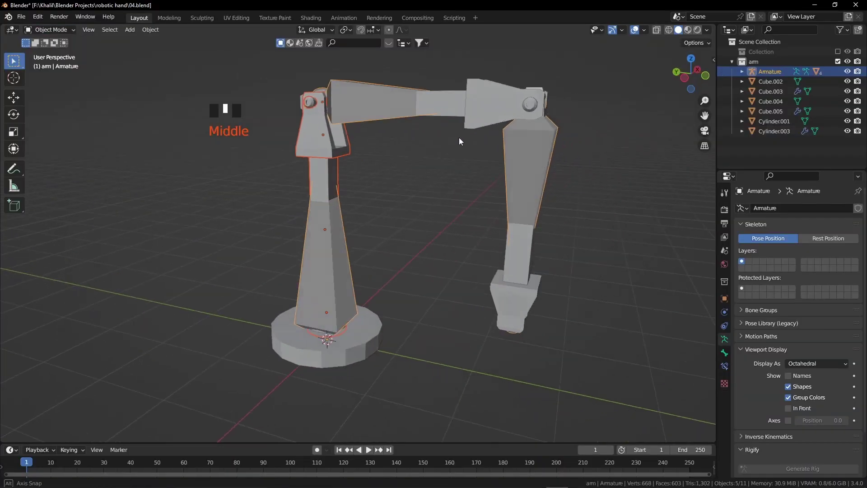
{"action": "left_click", "coordinate": [418, 104]}
{"action": "left_click", "coordinate": [487, 178], "text": "shift"}
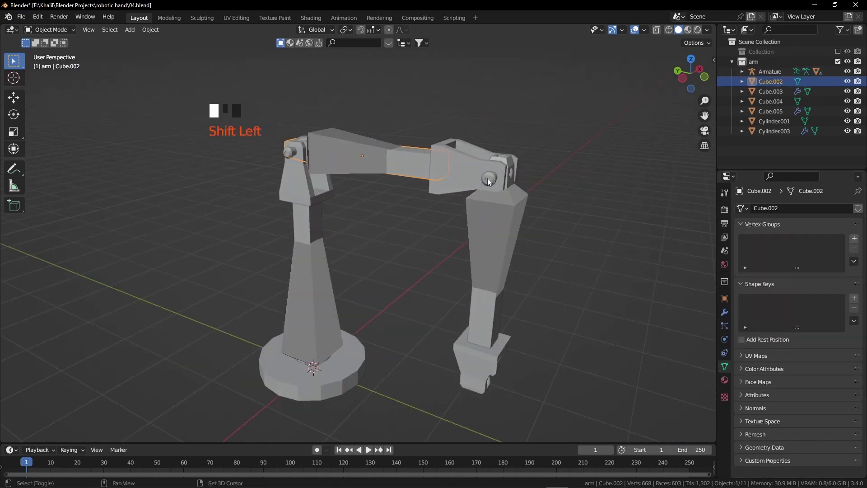
{"action": "left_click", "coordinate": [459, 172], "text": "shift"}
{"action": "left_click", "coordinate": [485, 216], "text": "shift"}
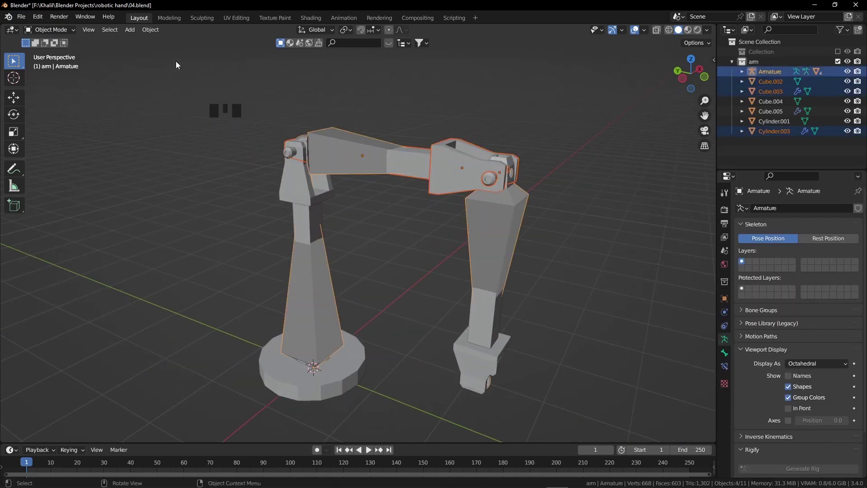
{"action": "left_click", "coordinate": [63, 64]}
{"action": "left_click", "coordinate": [354, 153]}
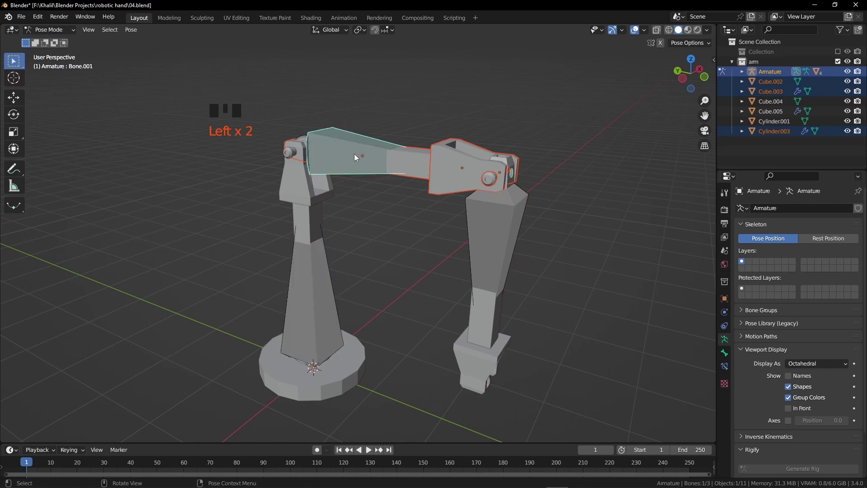
{"action": "key", "text": "ctrl+p"}
{"action": "left_click", "coordinate": [367, 159]}
{"action": "key", "text": "ctrl+Tab"}
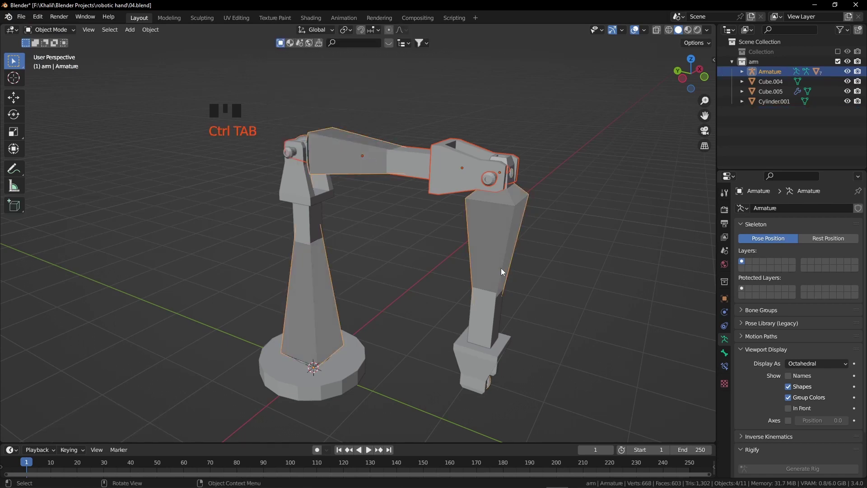
Parent the third segment's beam and lowest fork to the third bone in Pose Mode with the Bone option.
{"action": "left_click", "coordinate": [499, 345]}
{"action": "left_click", "coordinate": [504, 307], "text": "shift"}
{"action": "left_click", "coordinate": [496, 238], "text": "shift"}
{"action": "key", "text": "ctrl+Tab"}
{"action": "left_click", "coordinate": [497, 248]}
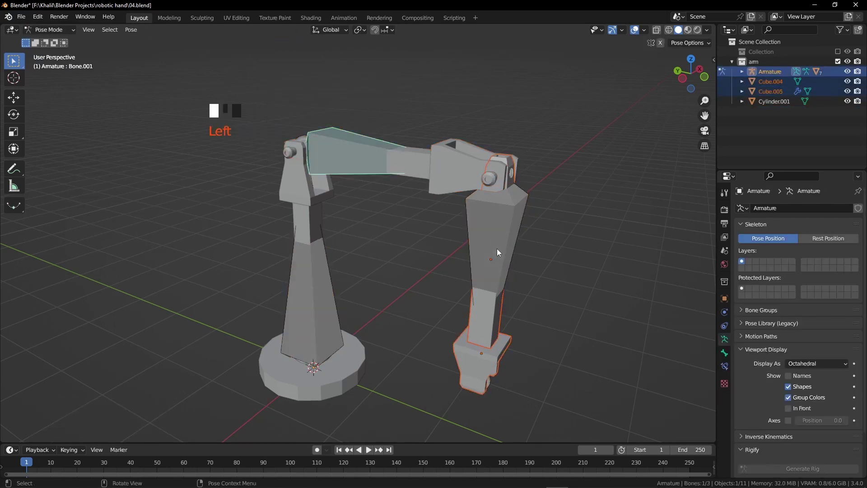
{"action": "key", "text": "ctrl+p"}
{"action": "left_click", "coordinate": [497, 256]}
Test the parenting by rotating the third, second and first bones in turn, cancelling each rotation.
{"action": "key", "text": "r"}
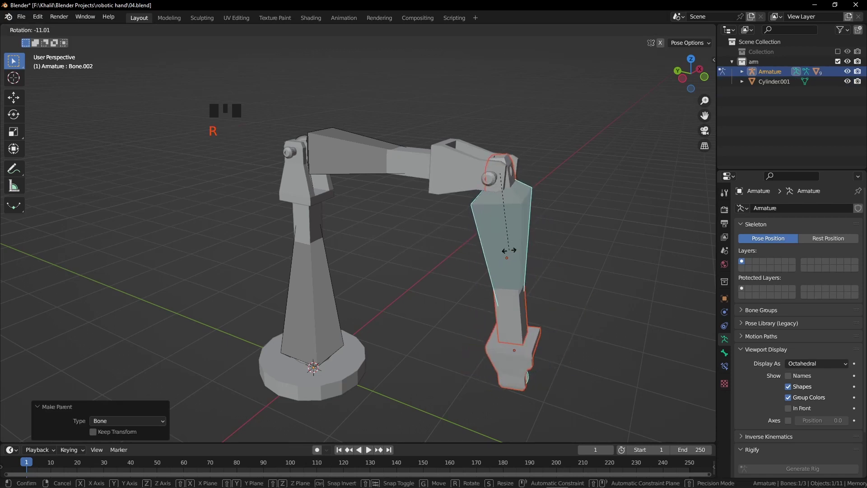
{"action": "right_click", "coordinate": [509, 251]}
{"action": "left_click", "coordinate": [380, 166]}
{"action": "key", "text": "r"}
{"action": "right_click", "coordinate": [445, 229]}
{"action": "left_click", "coordinate": [329, 288]}
{"action": "key", "text": "r"}
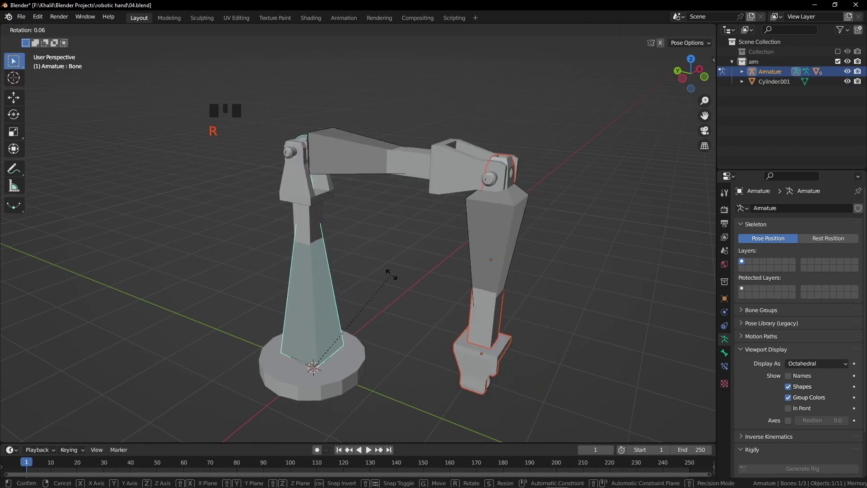
{"action": "right_click", "coordinate": [392, 275]}
In Edit Mode, extrude a control bone about -1.14 m along Y from the third bone's tip.
{"action": "key", "text": "ctrl+Tab"}
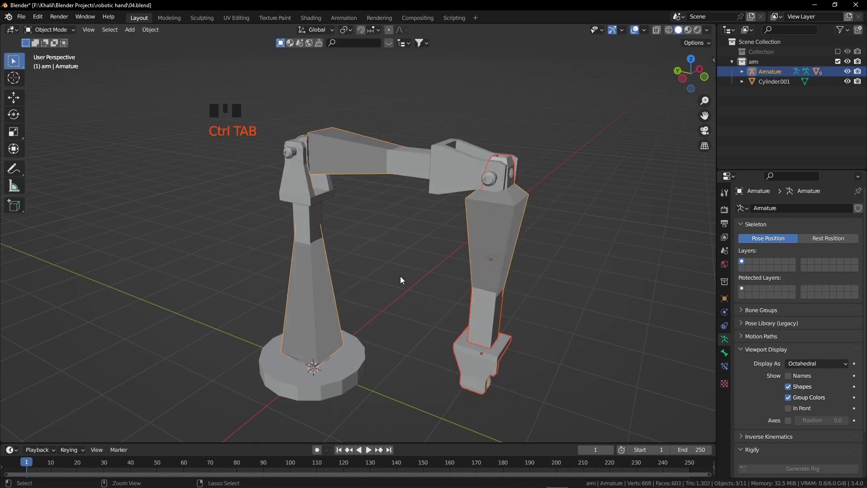
{"action": "middle_click_drag", "start_coordinate": [400, 276], "coordinate": [425, 315]}
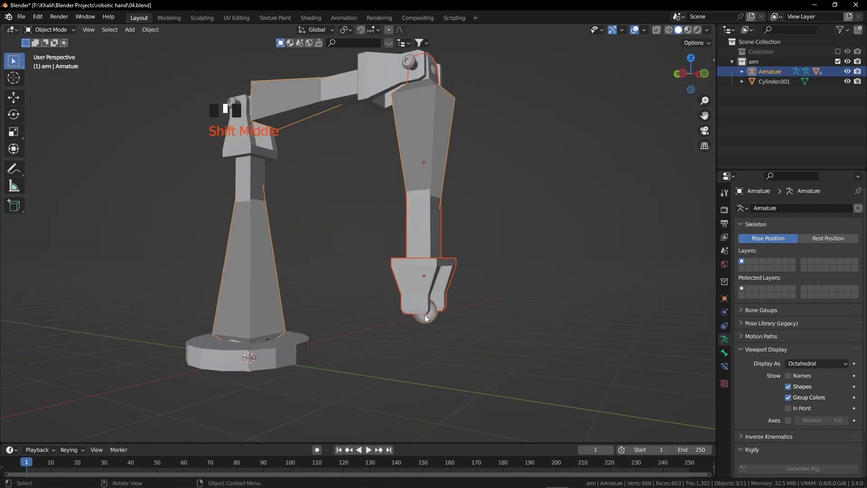
{"action": "key", "text": "Tab"}
{"action": "left_click", "coordinate": [436, 317]}
{"action": "key", "text": "e"}
{"action": "key", "text": "y"}
{"action": "left_click", "coordinate": [550, 320]}
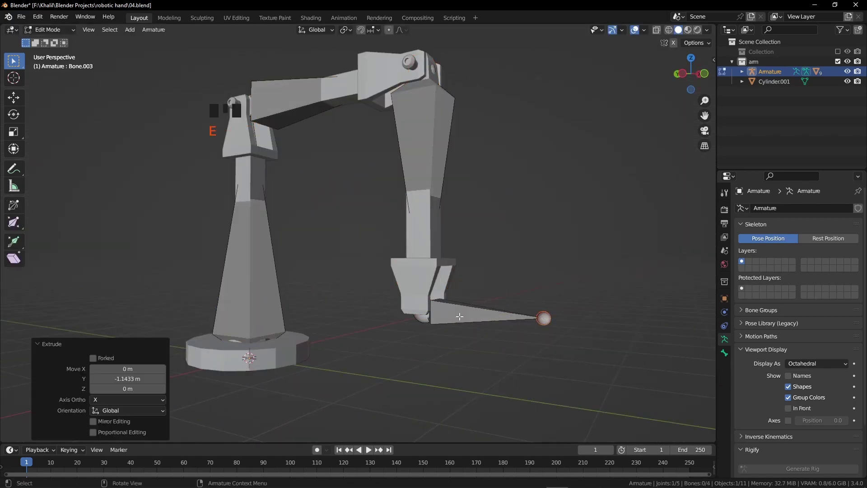
Detach the extruded control bone from the chain with Clear Parent and try moving it freely.
{"action": "left_click", "coordinate": [463, 318]}
{"action": "key", "text": "alt+p"}
{"action": "left_click", "coordinate": [461, 318]}
{"action": "key", "text": "g"}
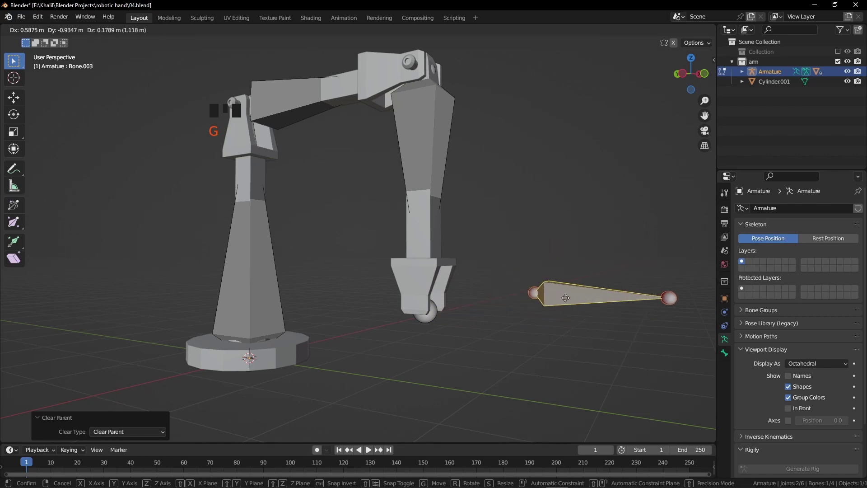
{"action": "left_click", "coordinate": [502, 311]}
In Pose Mode, add an Inverse Kinematics constraint to the third bone with Armature as its target.
{"action": "left_click", "coordinate": [418, 158]}
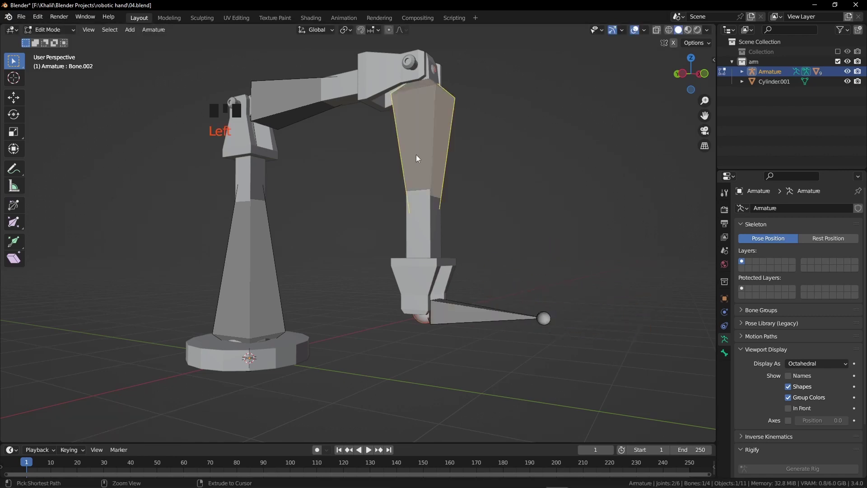
{"action": "left_click", "coordinate": [427, 206]}
{"action": "left_click", "coordinate": [724, 366]}
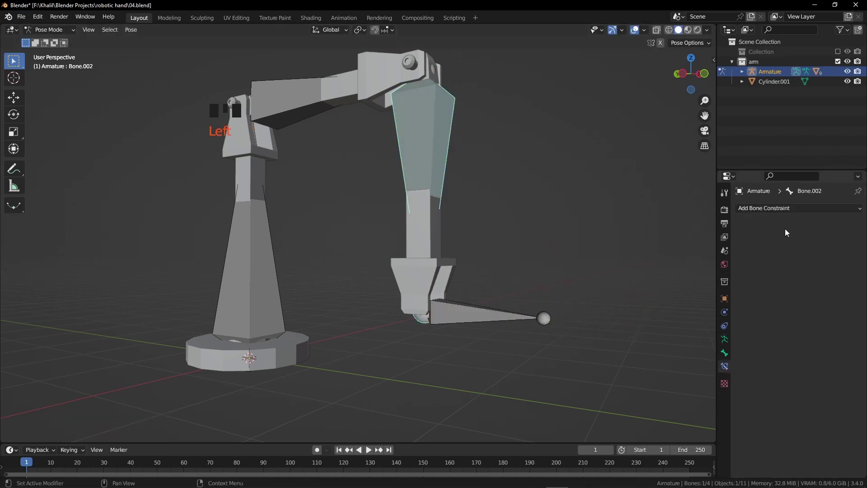
{"action": "left_click", "coordinate": [778, 207]}
{"action": "left_click", "coordinate": [785, 255]}
{"action": "left_click", "coordinate": [803, 238]}
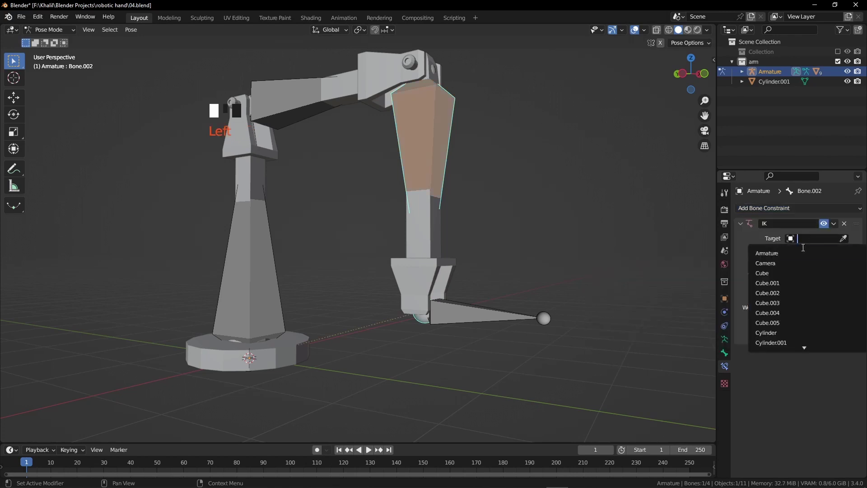
{"action": "left_click", "coordinate": [806, 251]}
{"action": "left_click", "coordinate": [810, 251]}
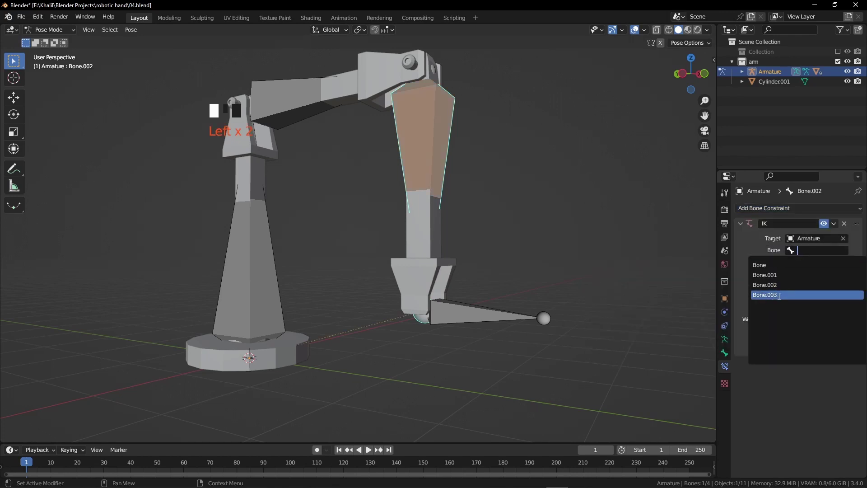
{"action": "key", "text": "Return"}
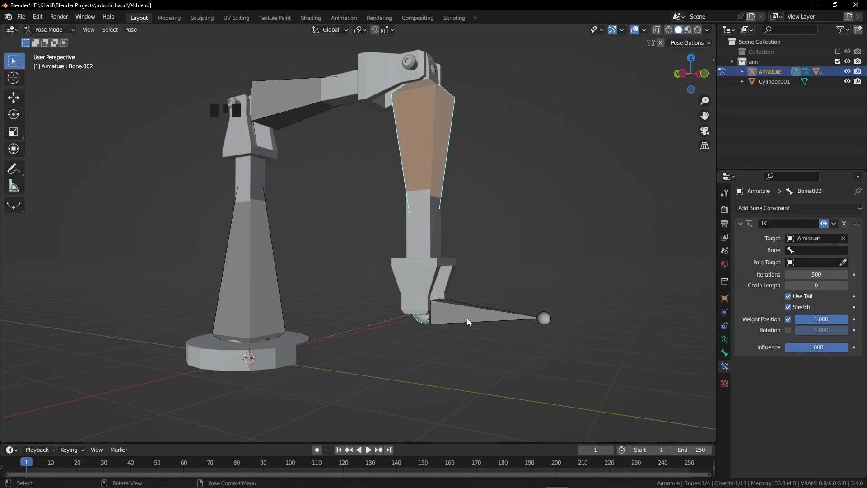
Check the control bone's name and set Bone.003 as the target bone of the third bone's IK constraint.
{"action": "left_click", "coordinate": [459, 316]}
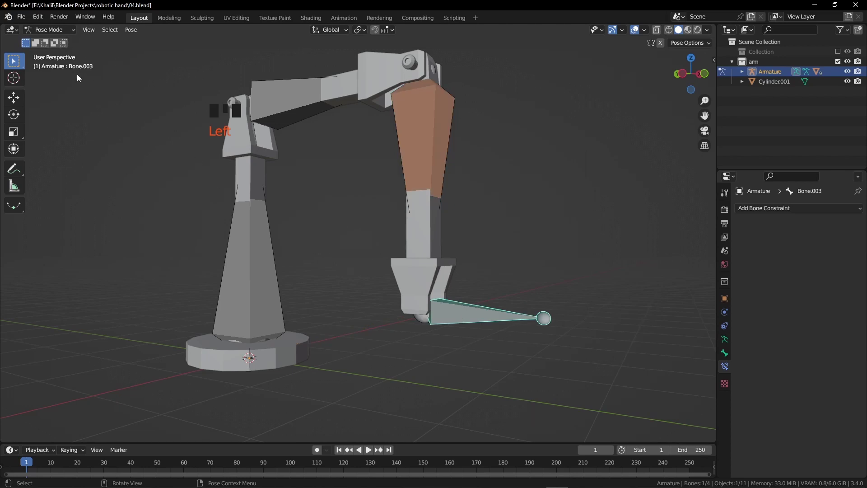
{"action": "left_click", "coordinate": [410, 180]}
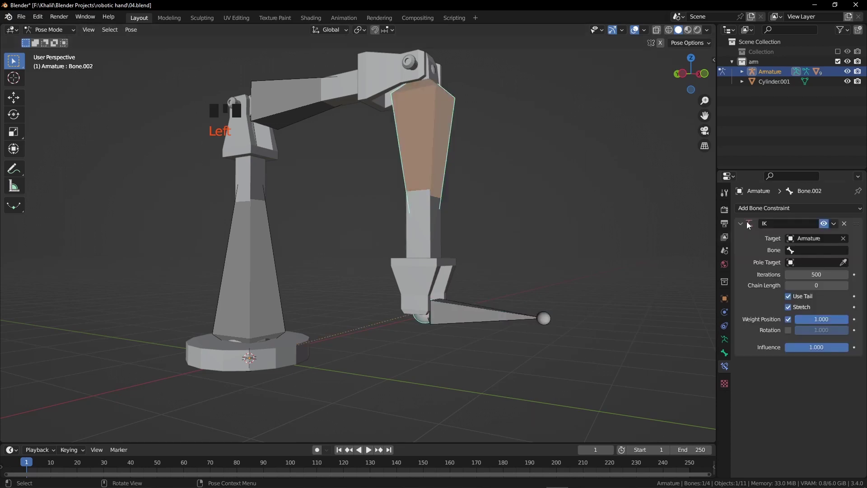
{"action": "left_click", "coordinate": [808, 250]}
{"action": "left_click", "coordinate": [774, 294]}
Test the IK chain by moving the control bone around and watching the arm follow.
{"action": "left_click", "coordinate": [469, 316]}
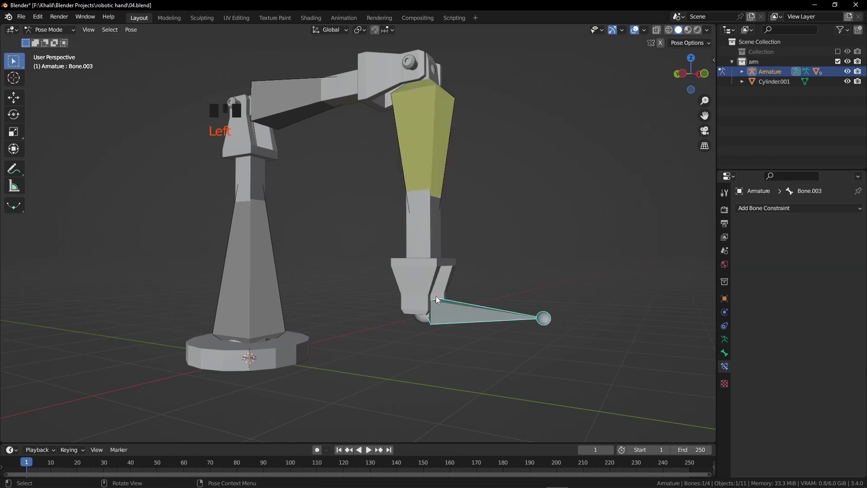
{"action": "middle_click_drag", "start_coordinate": [437, 299], "coordinate": [442, 313]}
{"action": "scroll", "coordinate": [445, 307], "scroll_direction": "down", "scroll_amount": 2}
{"action": "key", "text": "g"}
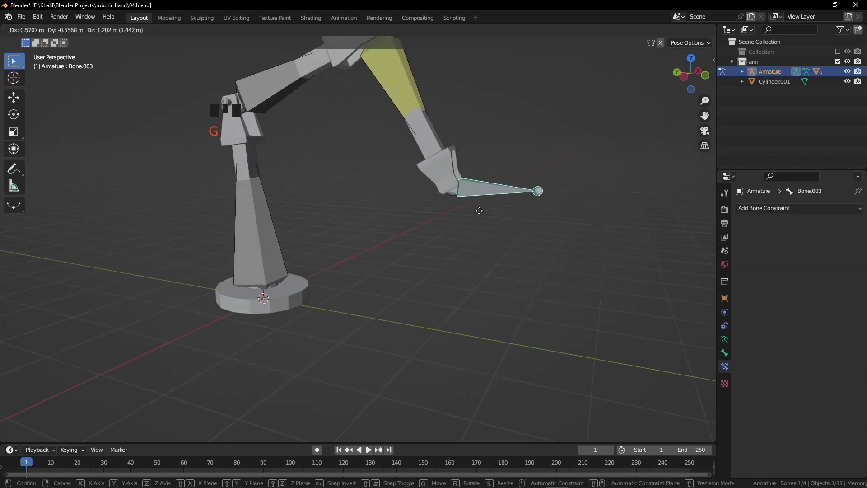
{"action": "left_click", "coordinate": [456, 235]}
Turn on the axes display for the armature's bones and switch the viewport to wireframe shading.
{"action": "left_click", "coordinate": [528, 370]}
{"action": "left_click", "coordinate": [528, 336]}
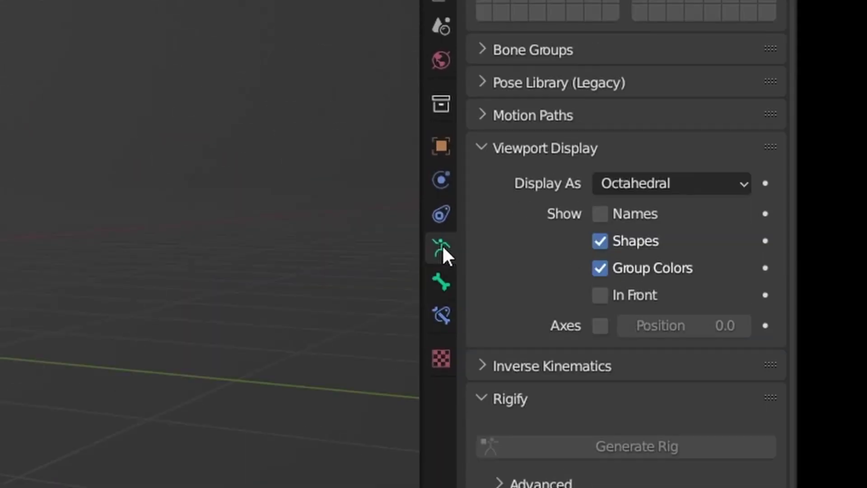
{"action": "left_click", "coordinate": [687, 413]}
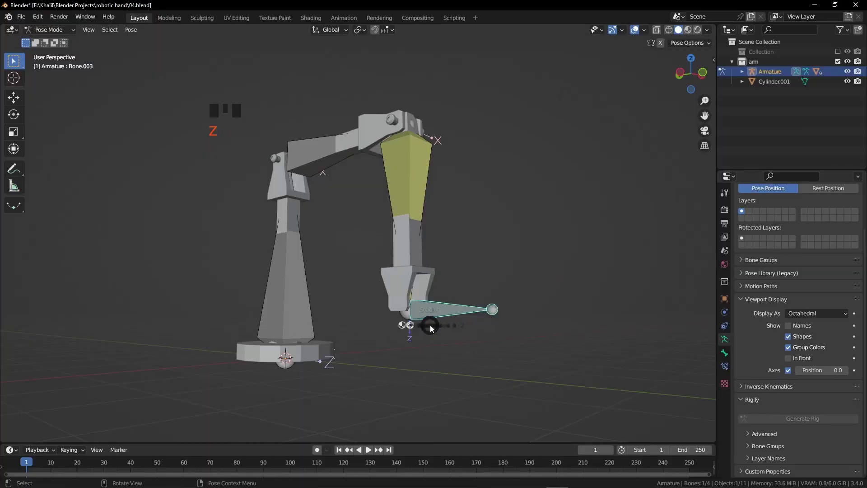
{"action": "left_click", "coordinate": [343, 325]}
{"action": "middle_click_drag", "start_coordinate": [427, 311], "coordinate": [424, 339]}
Select the first bone and bring up the IK axis locks in its Inverse Kinematics settings.
{"action": "left_click", "coordinate": [283, 265]}
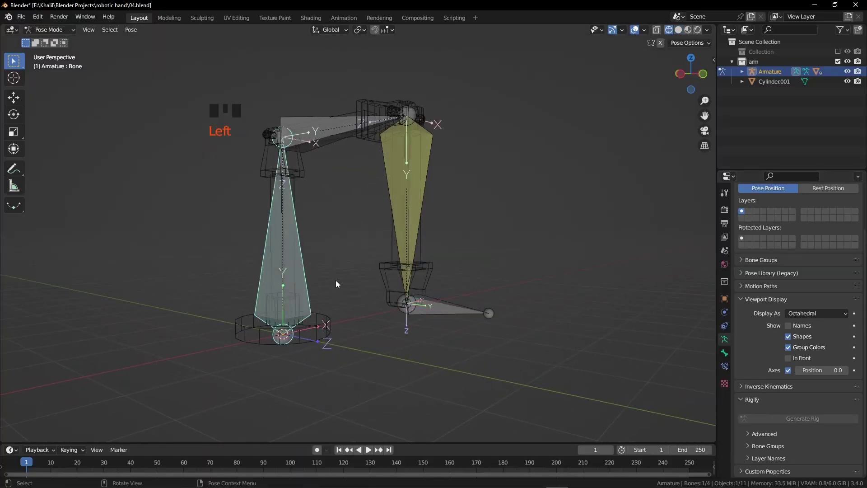
{"action": "left_click", "coordinate": [723, 353]}
{"action": "scroll", "coordinate": [777, 338], "scroll_direction": "down", "scroll_amount": 4}
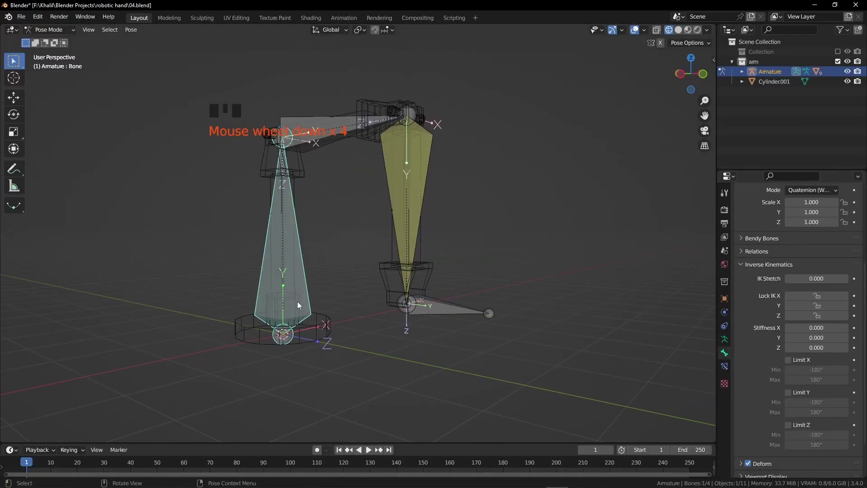
{"action": "middle_click_drag", "start_coordinate": [298, 306], "coordinate": [302, 291], "text": "shift"}
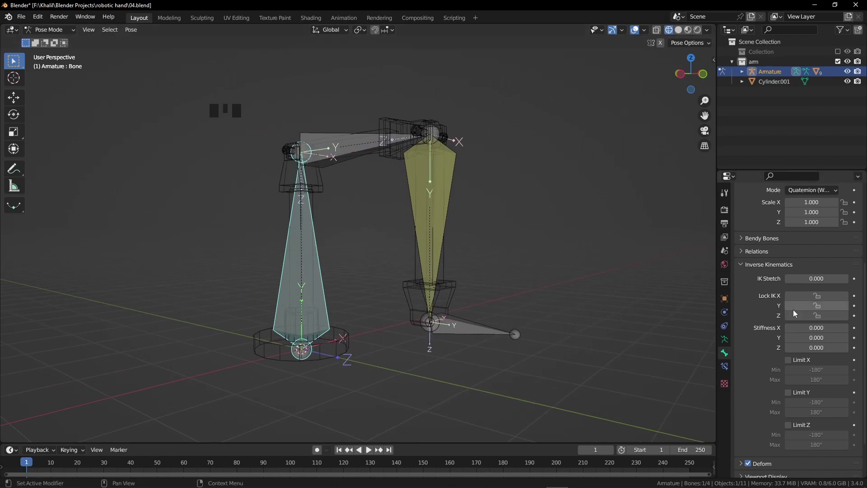
Select the second bone and then the third bone, and lock the third bone's IK rotation on Y.
{"action": "left_click", "coordinate": [360, 149]}
{"action": "middle_click_drag", "start_coordinate": [359, 149], "coordinate": [453, 310]}
{"action": "left_click", "coordinate": [453, 310]}
{"action": "left_click", "coordinate": [422, 206]}
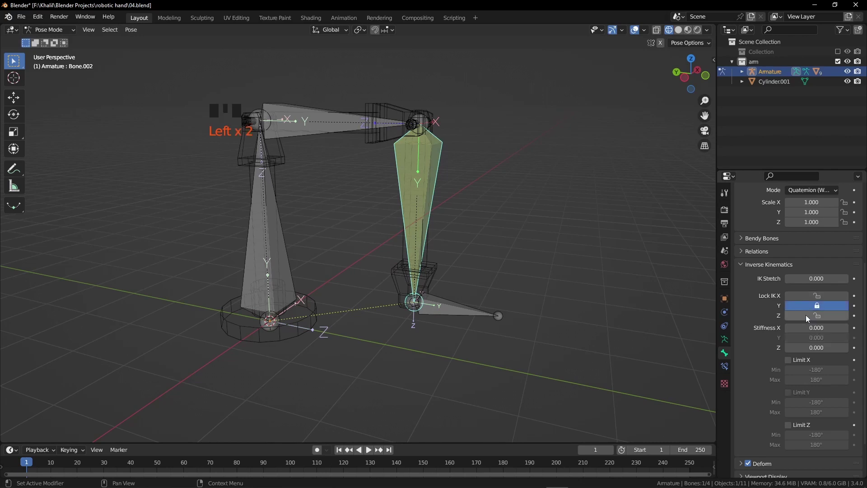
Switch the viewport back to solid shading and test moving the control bone with the overlays temporarily hidden.
{"action": "left_click", "coordinate": [459, 310]}
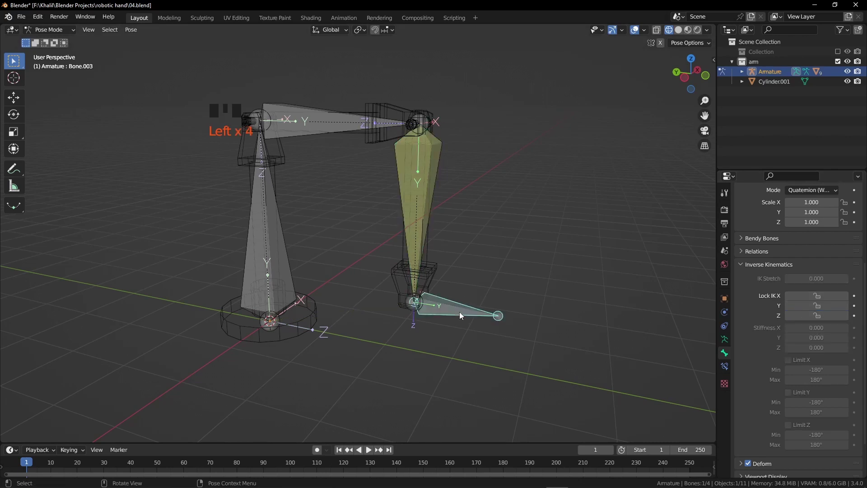
{"action": "middle_click_drag", "start_coordinate": [459, 309], "coordinate": [497, 289]}
{"action": "left_click", "coordinate": [634, 29]}
{"action": "key", "text": "z"}
{"action": "left_click", "coordinate": [538, 240]}
{"action": "key", "text": "g"}
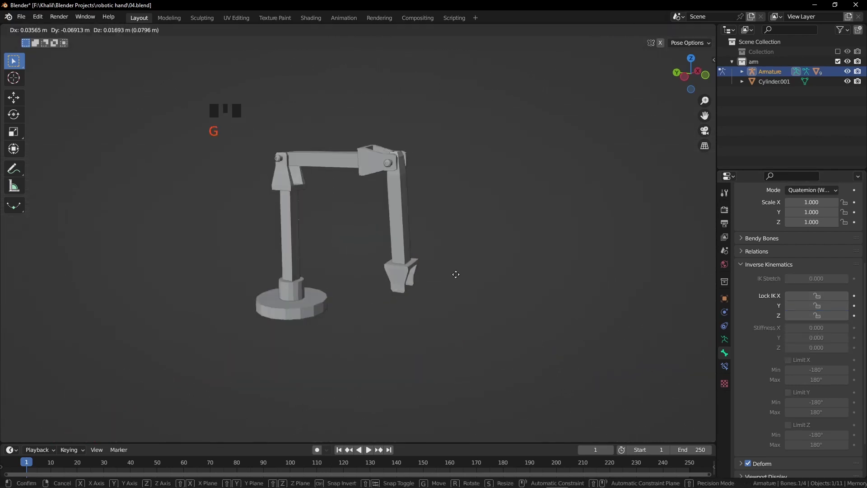
{"action": "right_click", "coordinate": [320, 144]}
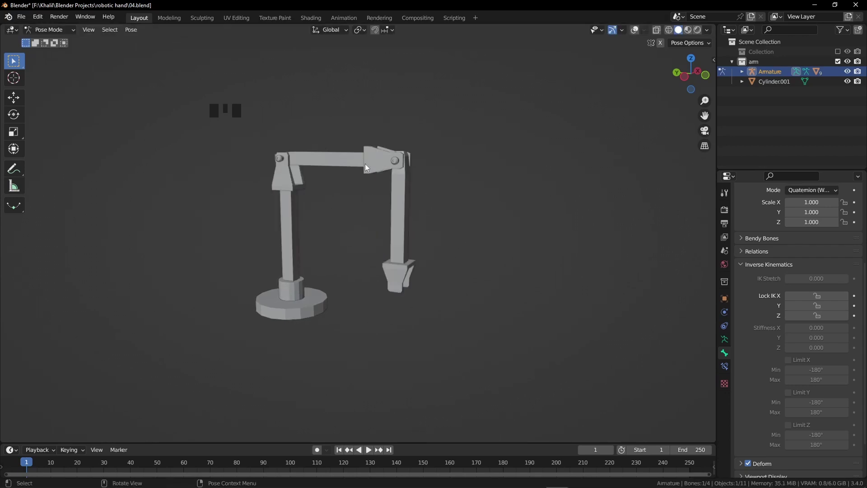
{"action": "left_click", "coordinate": [634, 30]}
Test the locked IK chain by moving the control bone around, both with the overlays shown and with them hidden.
{"action": "middle_click_drag", "start_coordinate": [366, 173], "coordinate": [436, 131]}
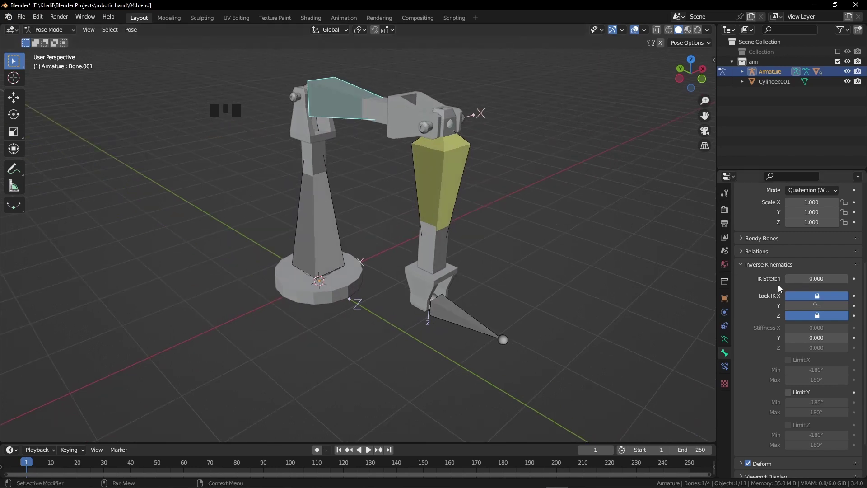
{"action": "left_click", "coordinate": [470, 320]}
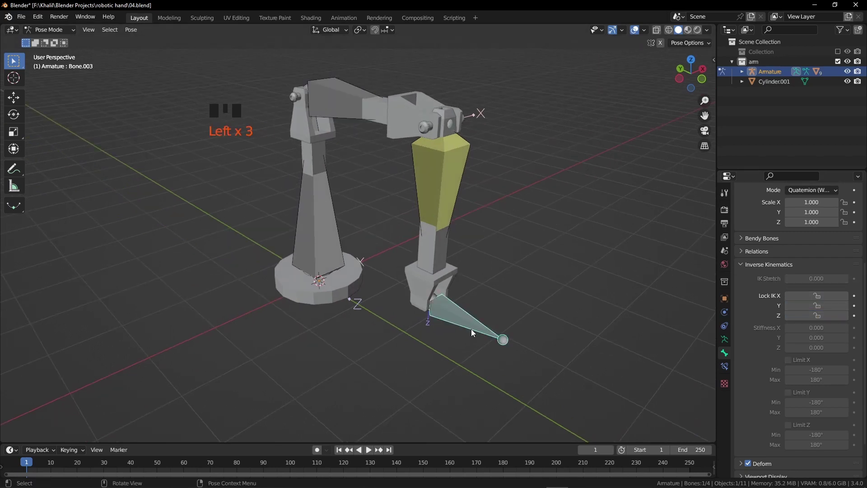
{"action": "middle_click_drag", "start_coordinate": [470, 320], "coordinate": [506, 314]}
{"action": "key", "text": "g"}
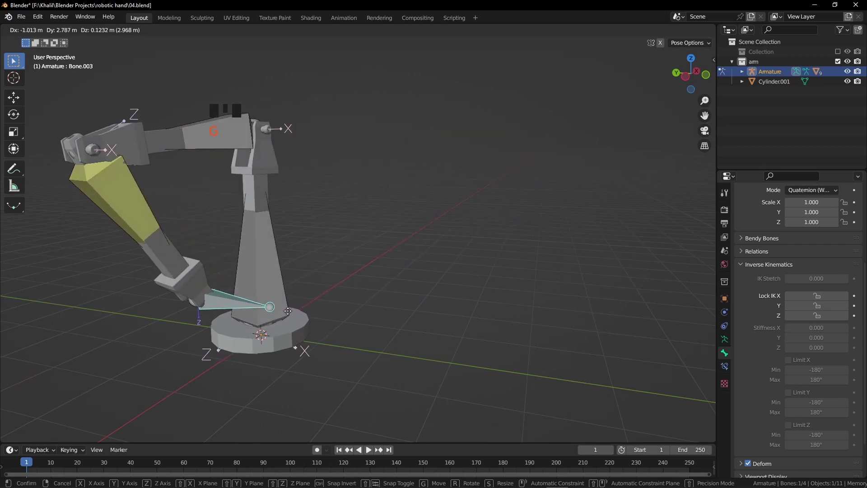
{"action": "left_click", "coordinate": [509, 320]}
{"action": "left_click", "coordinate": [634, 30]}
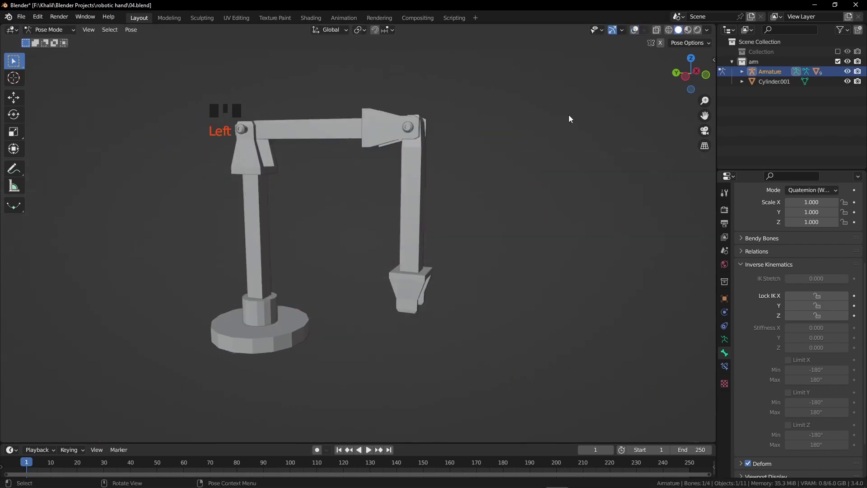
{"action": "key", "text": "g"}
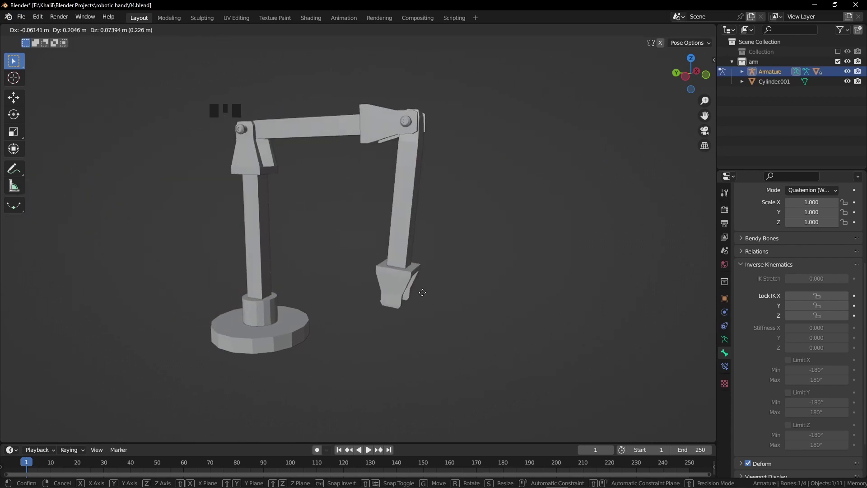
{"action": "left_click", "coordinate": [426, 201]}
{"action": "left_click", "coordinate": [635, 30]}
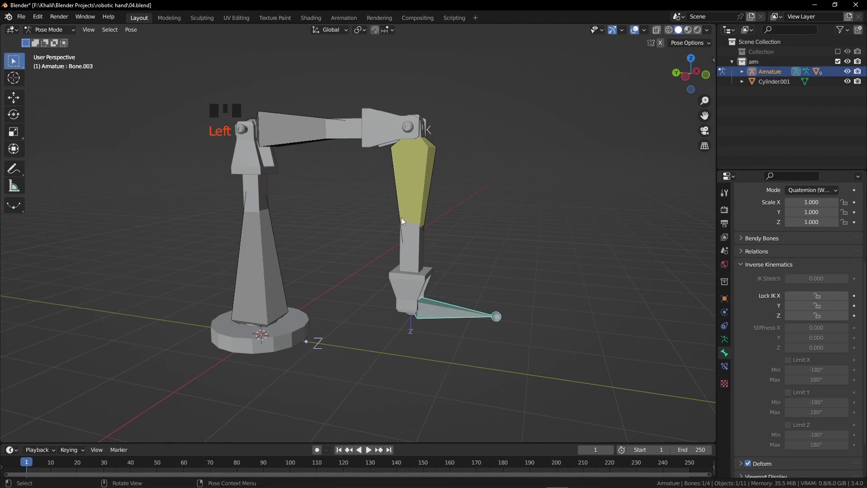
Return the armature to Object Mode and enable the collection that holds the camera and light.
{"action": "scroll", "coordinate": [402, 221], "scroll_direction": "down", "scroll_amount": 2}
{"action": "middle_click_drag", "start_coordinate": [403, 221], "coordinate": [411, 235]}
{"action": "key", "text": "ctrl+Tab"}
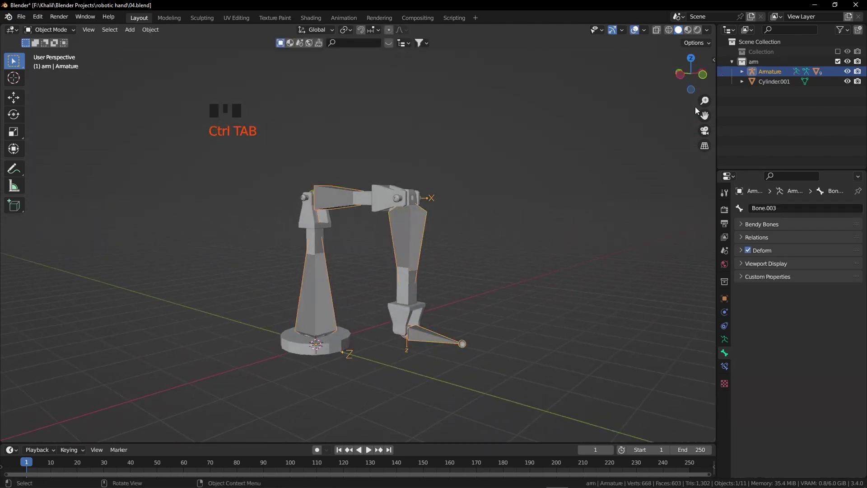
{"action": "left_click", "coordinate": [791, 55]}
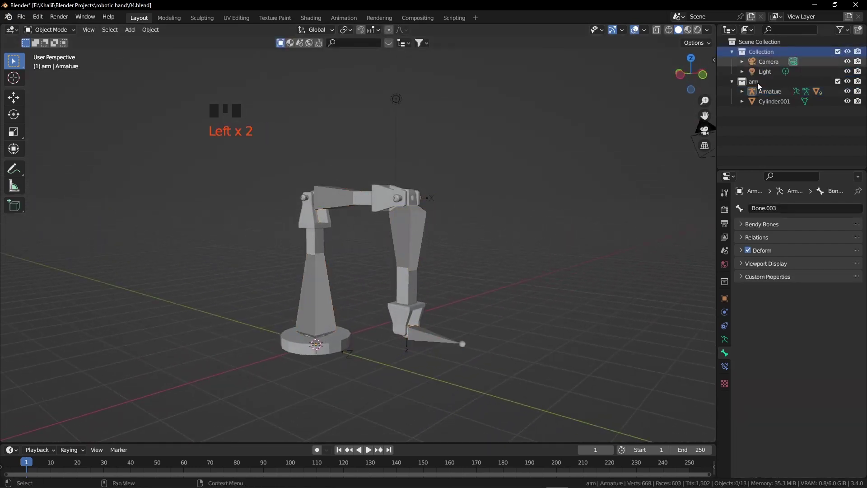
Add a plane under the arm and scale it up about 16 times as a floor.
{"action": "key", "text": "shift+a"}
{"action": "mouse_move", "coordinate": [296, 274]}
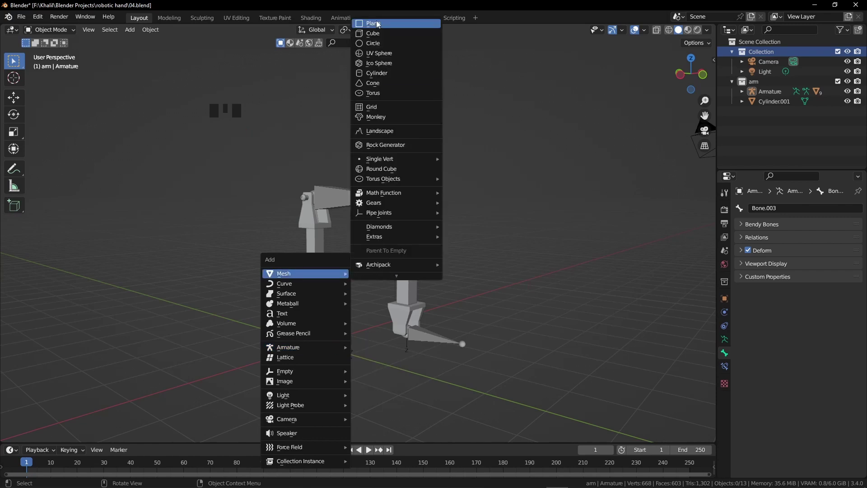
{"action": "left_click", "coordinate": [378, 25]}
{"action": "key", "text": "s"}
{"action": "left_click", "coordinate": [235, 246]}
{"action": "scroll", "coordinate": [217, 246], "scroll_direction": "down", "scroll_amount": 4}
{"action": "middle_click_drag", "start_coordinate": [207, 245], "coordinate": [200, 280]}
{"action": "middle_click_drag", "start_coordinate": [194, 226], "coordinate": [188, 205]}
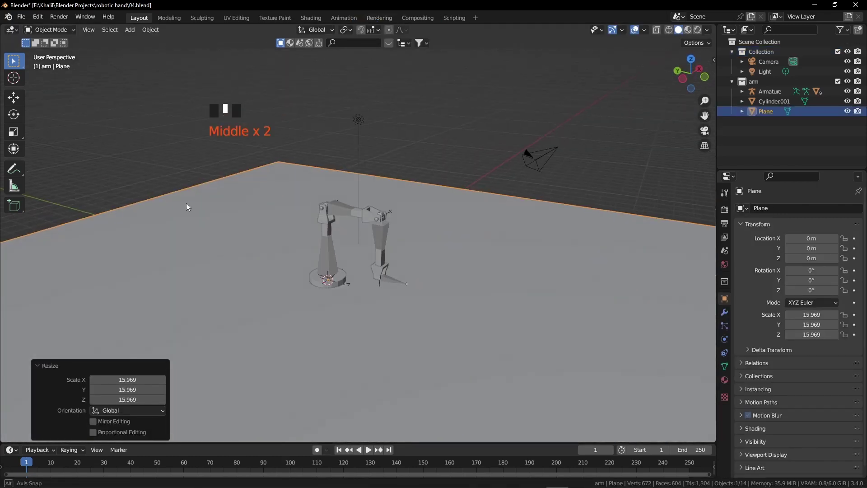
Extrude two adjacent edges of the floor plane upward to form two walls behind the arm.
{"action": "key", "text": "Tab"}
{"action": "left_click", "coordinate": [193, 185]}
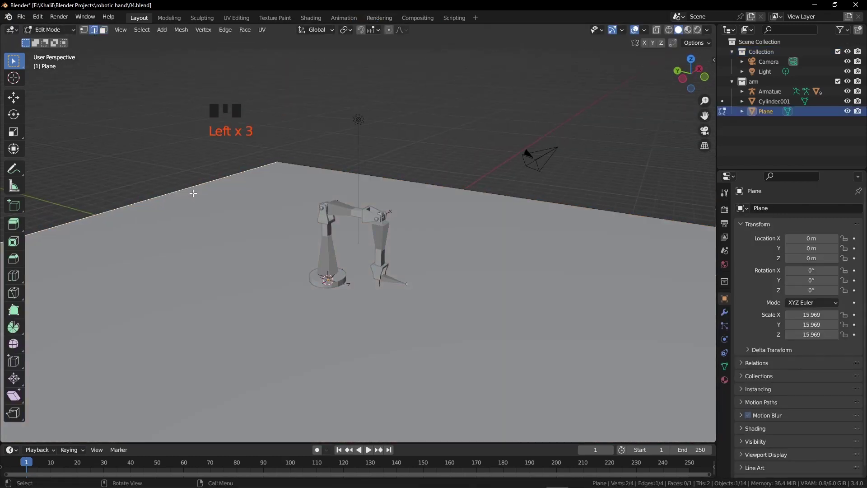
{"action": "middle_click_drag", "start_coordinate": [273, 232], "coordinate": [273, 240]}
{"action": "key", "text": "e"}
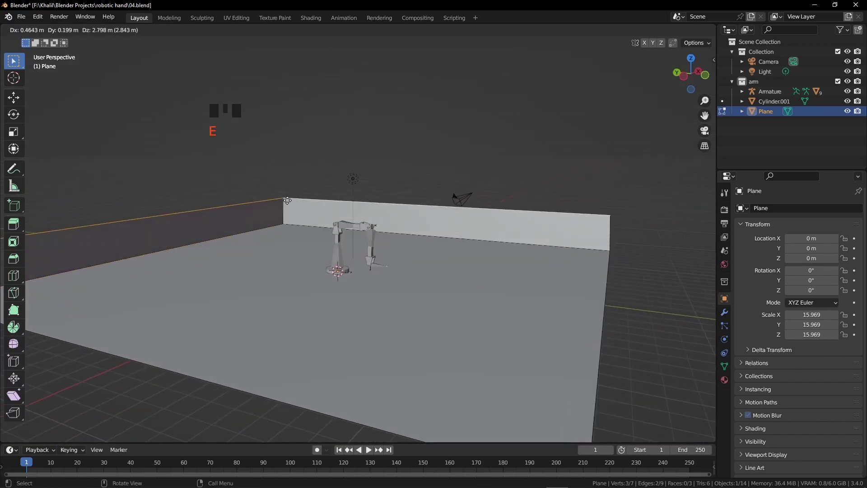
{"action": "left_click", "coordinate": [285, 151]}
Bevel the wall corner and the floor-to-wall edges with 4 segments, and shade the backdrop smooth.
{"action": "left_click", "coordinate": [311, 225], "text": "shift"}
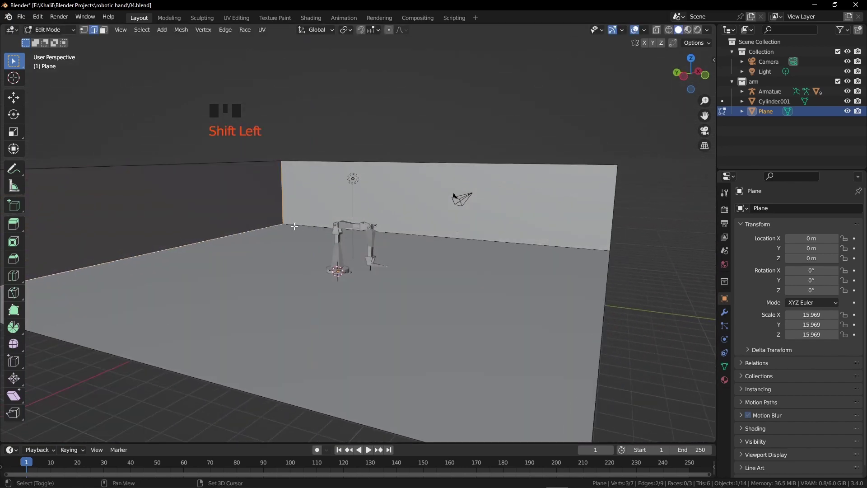
{"action": "key", "text": "ctrl+b"}
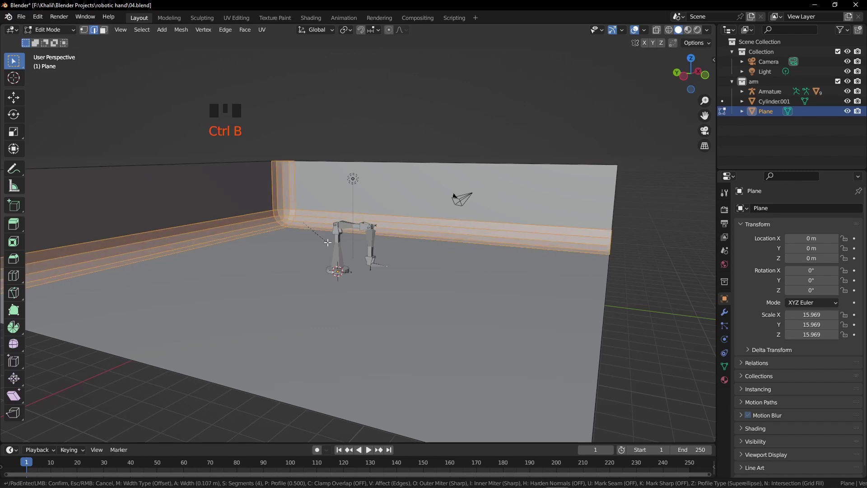
{"action": "left_click", "coordinate": [318, 232]}
{"action": "key", "text": "Tab"}
{"action": "right_click", "coordinate": [283, 200]}
{"action": "left_click", "coordinate": [281, 196]}
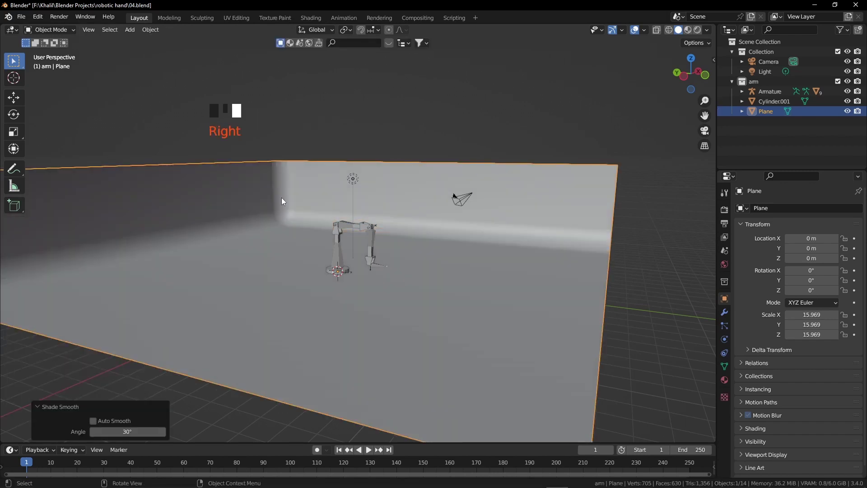
Delete the light above the robotic arm.
{"action": "left_click", "coordinate": [348, 186]}
{"action": "key", "text": "x"}
{"action": "left_click", "coordinate": [350, 182]}
Align the active camera to a viewport view that frames the robotic arm against the backdrop corner.
{"action": "scroll", "coordinate": [358, 220], "scroll_direction": "up", "scroll_amount": 6}
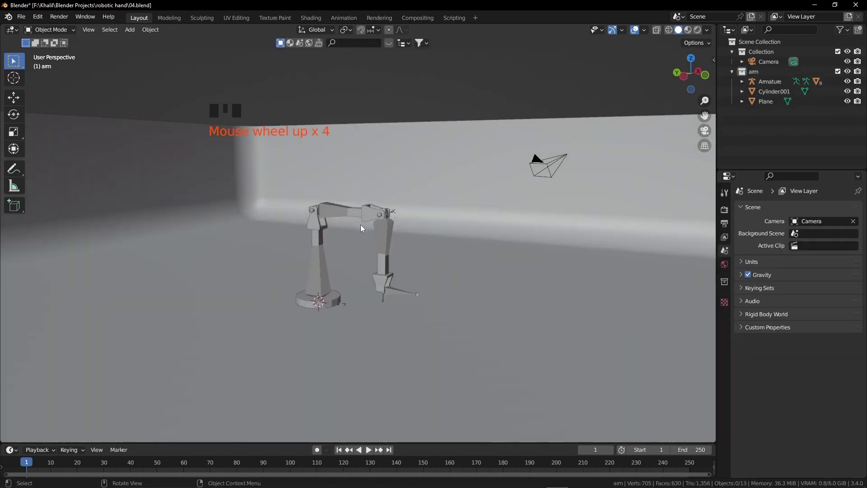
{"action": "middle_click_drag", "start_coordinate": [361, 224], "coordinate": [358, 236], "text": "shift"}
{"action": "key", "text": "ctrl+alt+KP_0"}
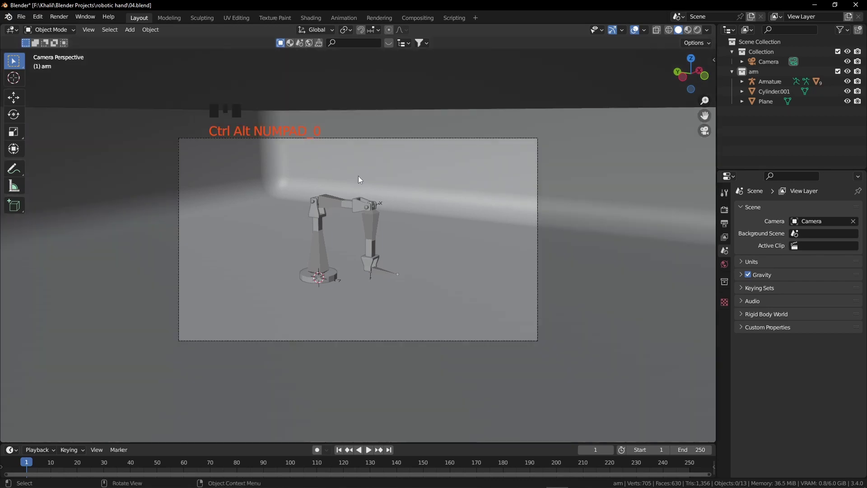
Move the camera about 5.75 m closer along its local Z axis and shift it slightly to frame the arm.
{"action": "left_click", "coordinate": [373, 139]}
{"action": "key", "text": "g"}
{"action": "key", "text": "z"}
{"action": "key", "text": "z"}
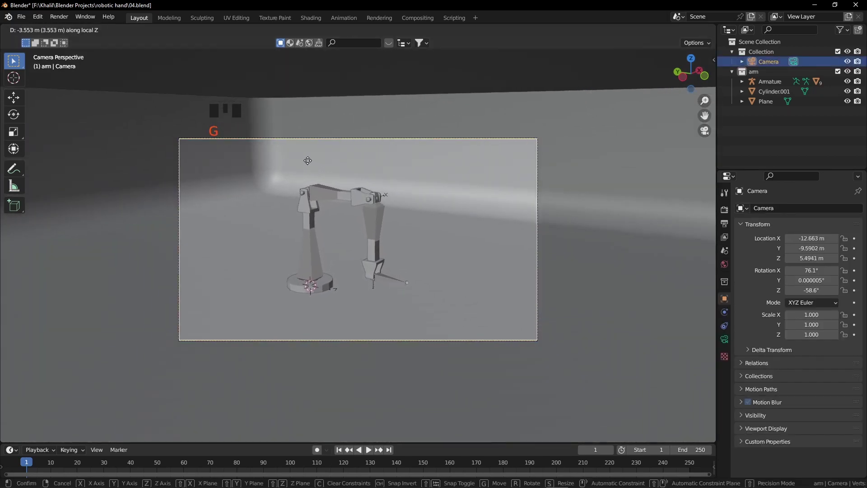
{"action": "left_click", "coordinate": [247, 143]}
{"action": "key", "text": "g"}
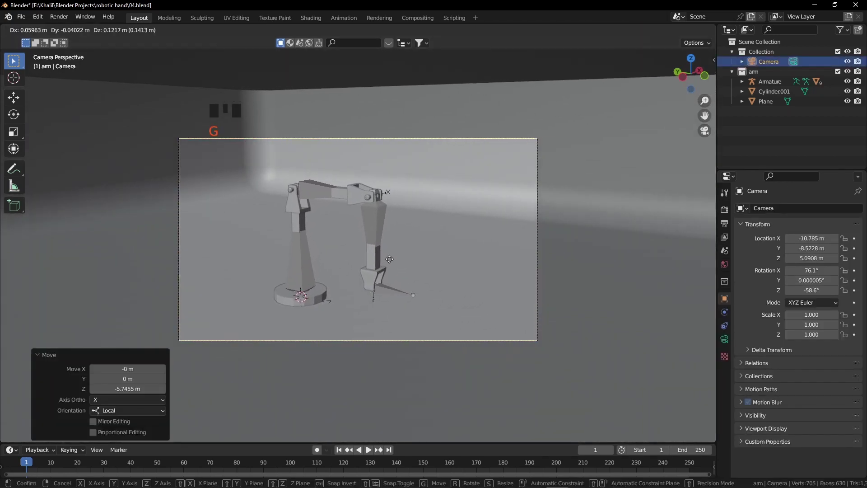
{"action": "left_click", "coordinate": [338, 297]}
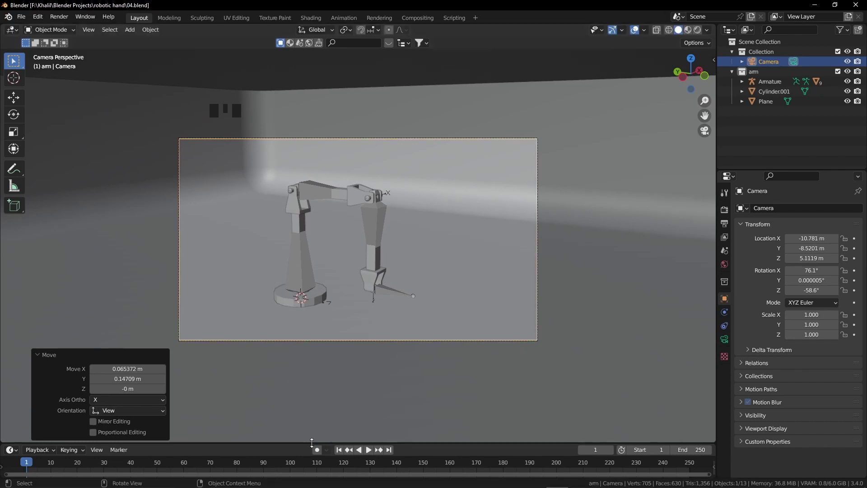
Turn on auto keying and insert a location keyframe on the control bone in Pose Mode at frame 1.
{"action": "left_click", "coordinate": [389, 284]}
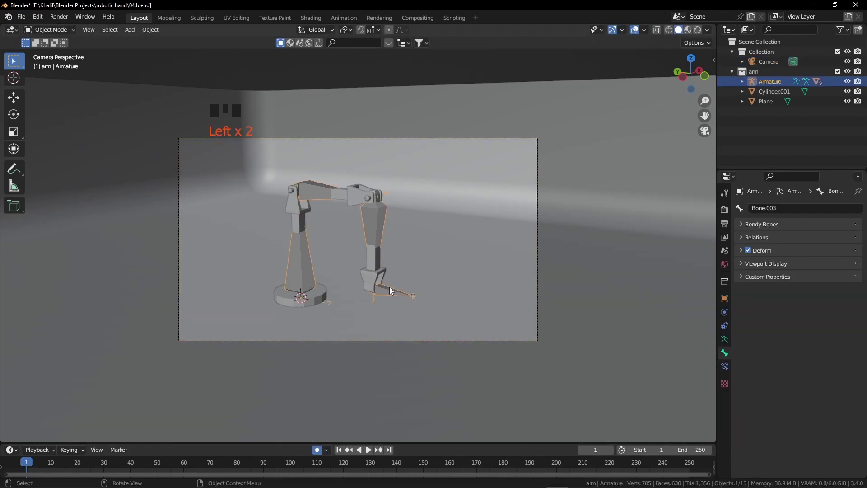
{"action": "key", "text": "ctrl+Tab"}
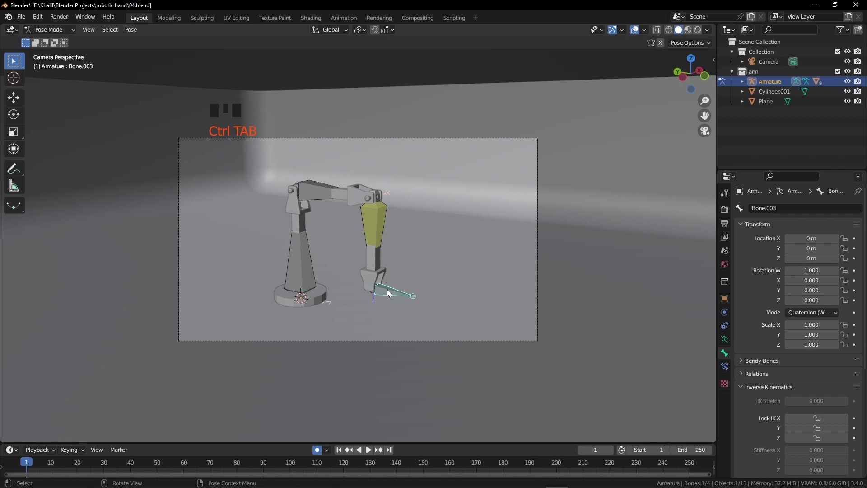
{"action": "key", "text": "i"}
{"action": "left_click", "coordinate": [386, 289]}
Record the arm's motion by playing the timeline while moving the control bone around to several positions.
{"action": "key", "text": "space"}
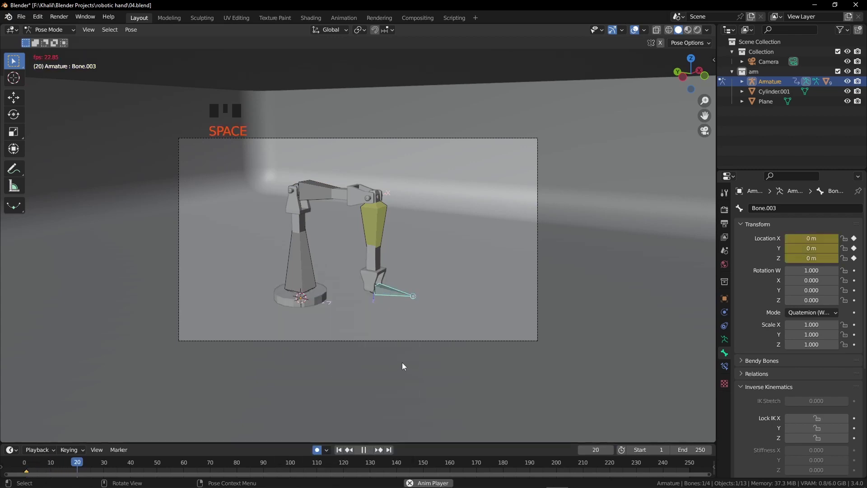
{"action": "key", "text": "g"}
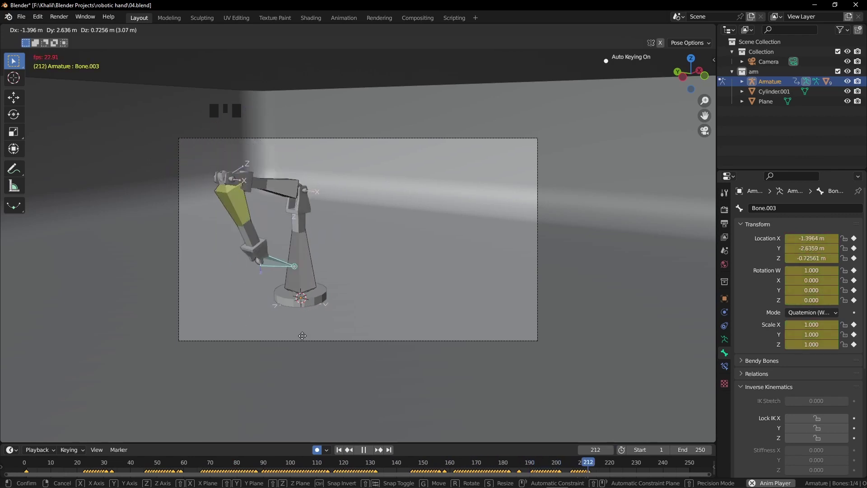
{"action": "left_click", "coordinate": [430, 297]}
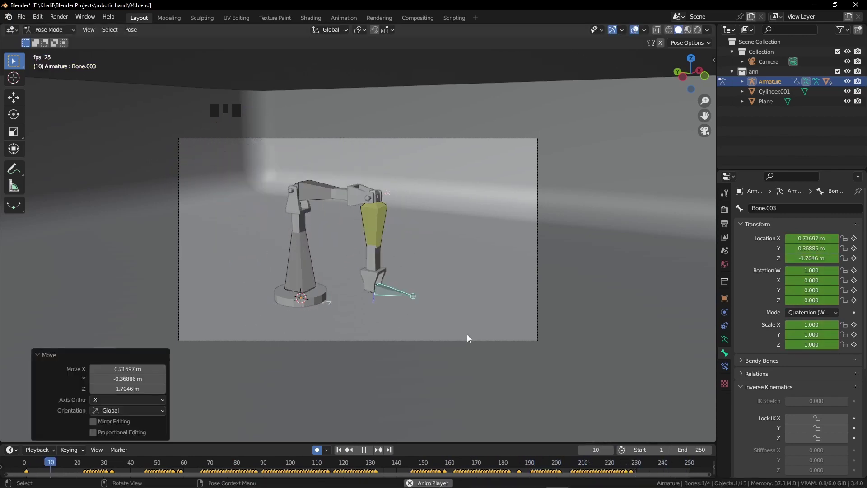
Turn off auto keying and shift every keyframe except the first one earlier in the timeline.
{"action": "left_click_drag", "start_coordinate": [109, 441], "coordinate": [101, 385]}
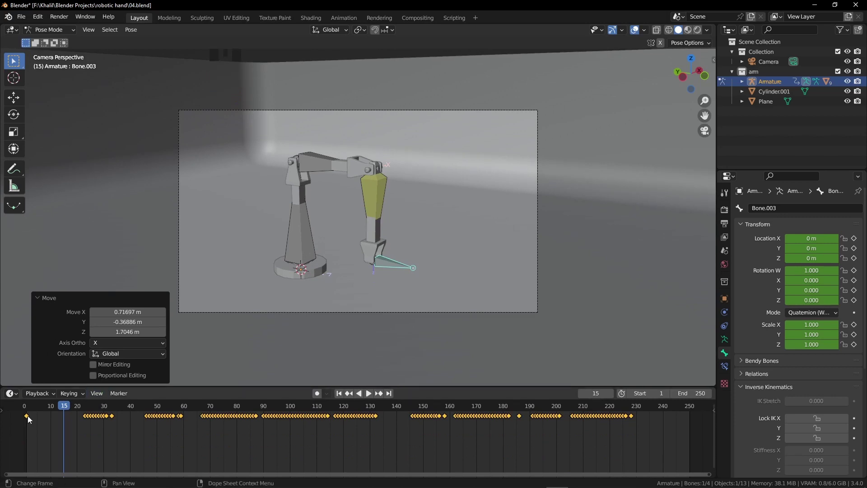
{"action": "left_click", "coordinate": [27, 415]}
{"action": "key", "text": "ctrl+i"}
{"action": "left_click_drag", "start_coordinate": [94, 415], "coordinate": [49, 420]}
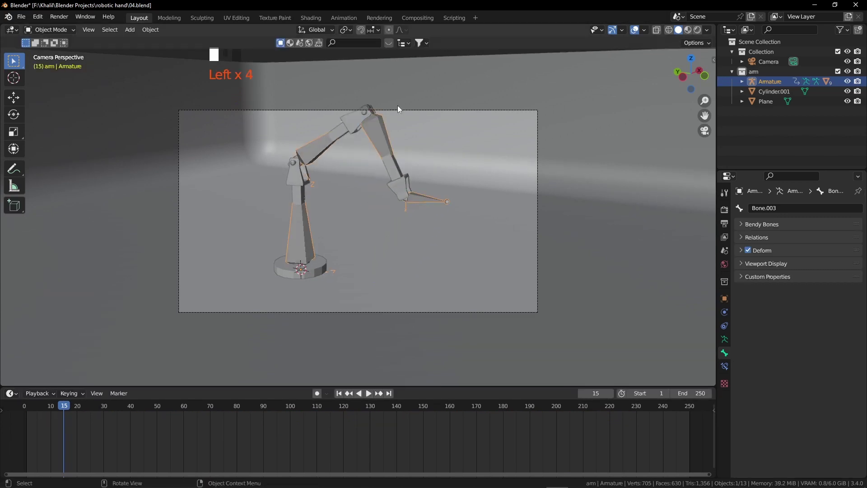
Add a Track To constraint to the camera and target the arm's end piece, Cube.005.
{"action": "left_click", "coordinate": [398, 107]}
{"action": "left_click", "coordinate": [724, 325]}
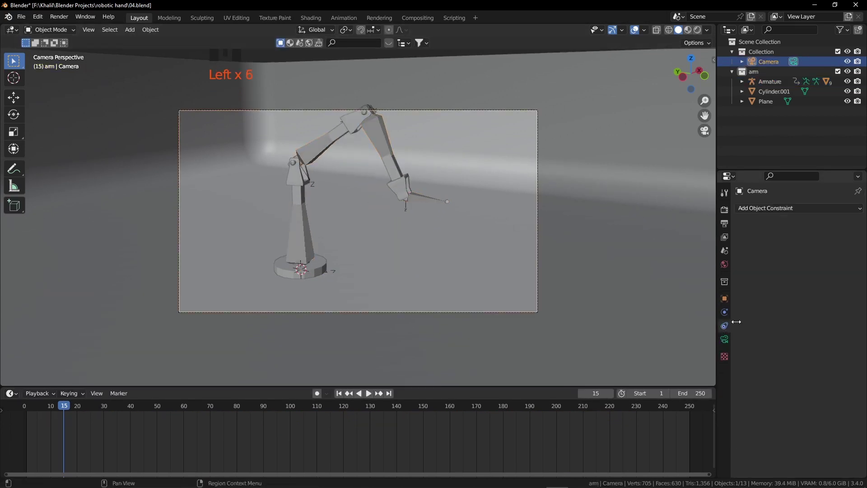
{"action": "left_click", "coordinate": [793, 208]}
{"action": "left_click", "coordinate": [767, 282]}
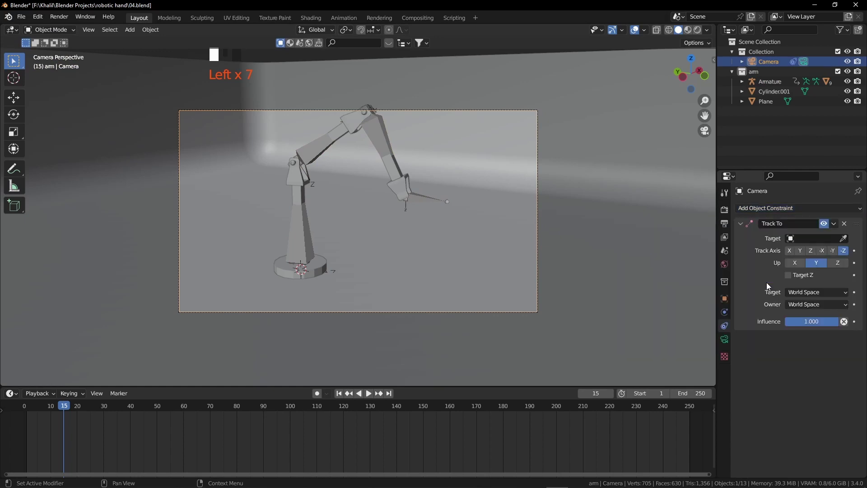
{"action": "left_click", "coordinate": [404, 184]}
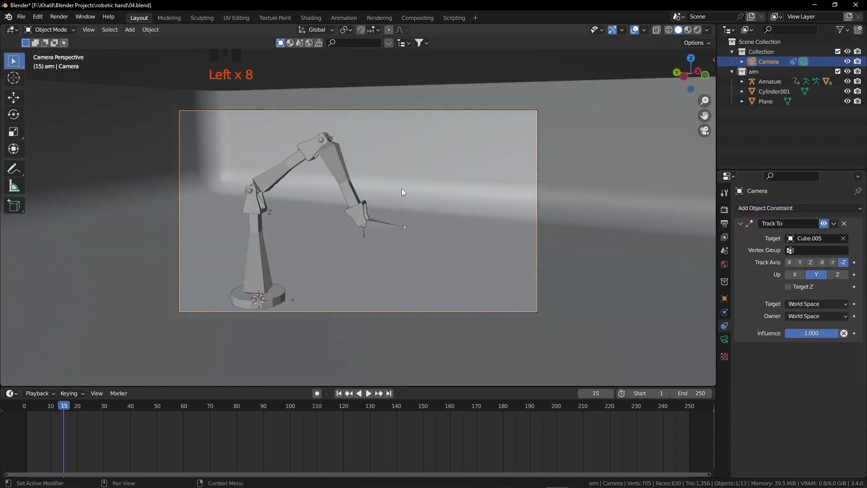
Preview the camera tracking by playing the animation from near its start, and hide the viewport overlays.
{"action": "left_click_drag", "start_coordinate": [69, 408], "coordinate": [30, 411]}
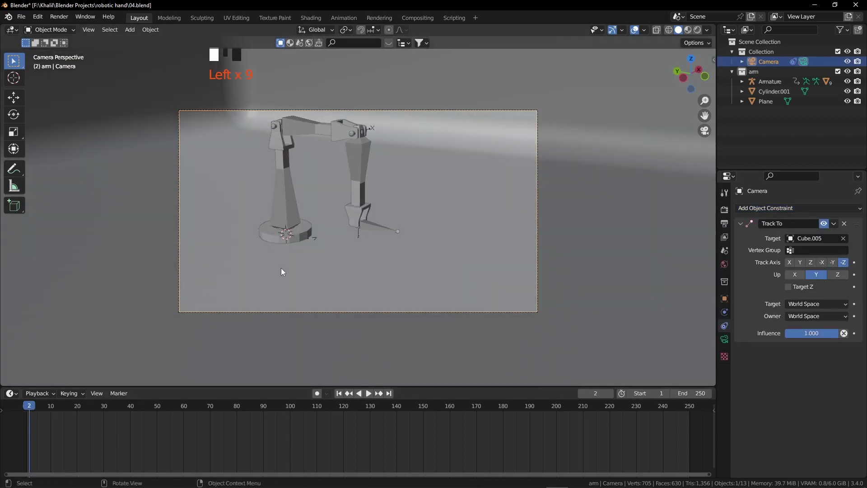
{"action": "key", "text": "space"}
{"action": "key", "text": "space"}
{"action": "left_click", "coordinate": [634, 31]}
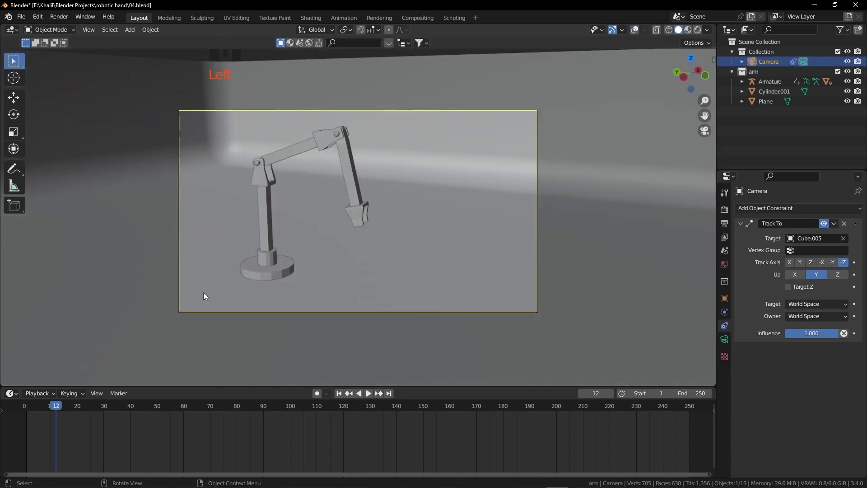
Play the arm animation, return to the first frame, and scrub to frame 73 to examine the backdrop's height.
{"action": "key", "text": "space"}
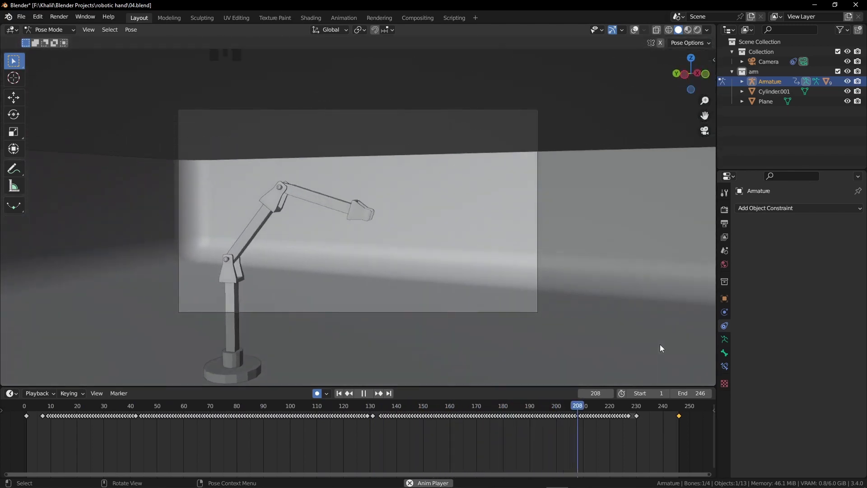
{"action": "key", "text": "shift+Left"}
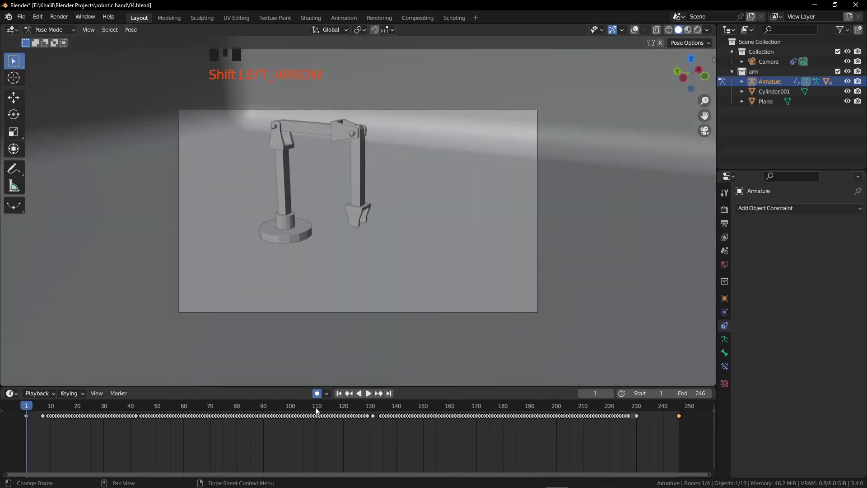
{"action": "left_click_drag", "start_coordinate": [316, 408], "coordinate": [219, 400]}
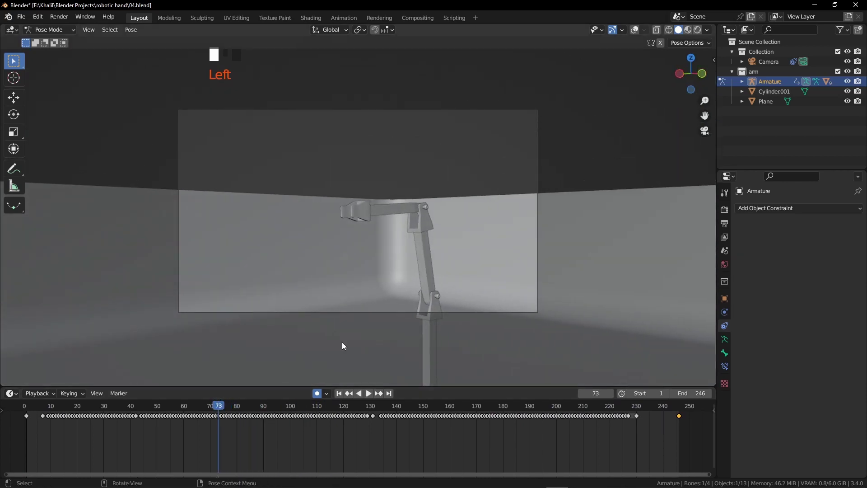
Show the overlays, leave Pose Mode, and raise the backdrop plane's top edges about 9.75 m along Z.
{"action": "left_click", "coordinate": [342, 342]}
{"action": "left_click", "coordinate": [634, 30]}
{"action": "key", "text": "ctrl+Tab"}
{"action": "left_click", "coordinate": [578, 210]}
{"action": "key", "text": "Tab"}
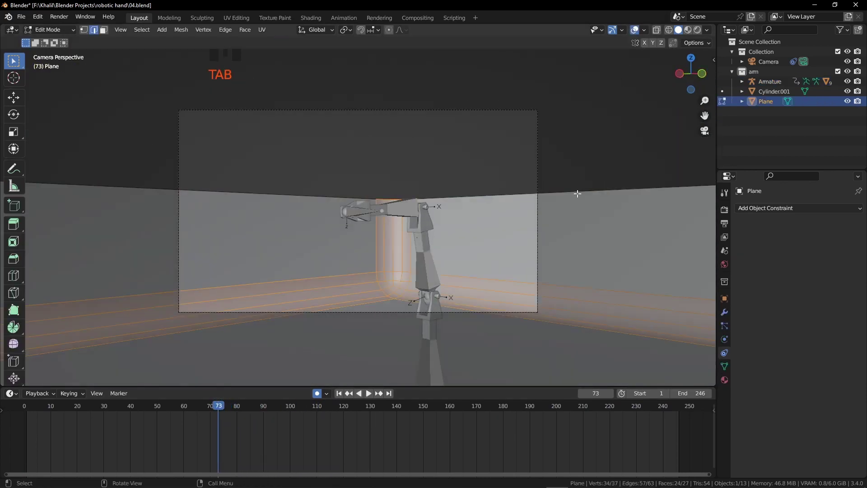
{"action": "left_click", "coordinate": [577, 194], "text": "alt"}
{"action": "key", "text": "g"}
{"action": "key", "text": "z"}
{"action": "left_click", "coordinate": [524, 231]}
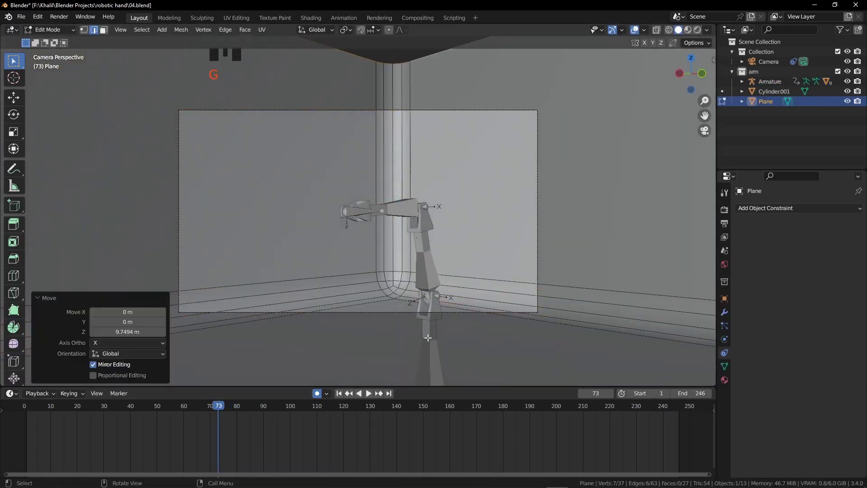
Play the animation through the camera to check the backdrop's coverage, and leave Edit Mode.
{"action": "key", "text": "space"}
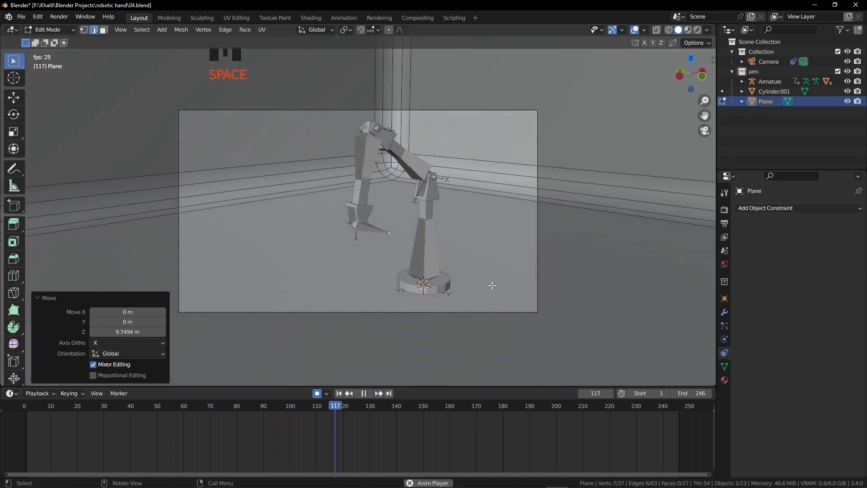
{"action": "key", "text": "space"}
{"action": "key", "text": "Tab"}
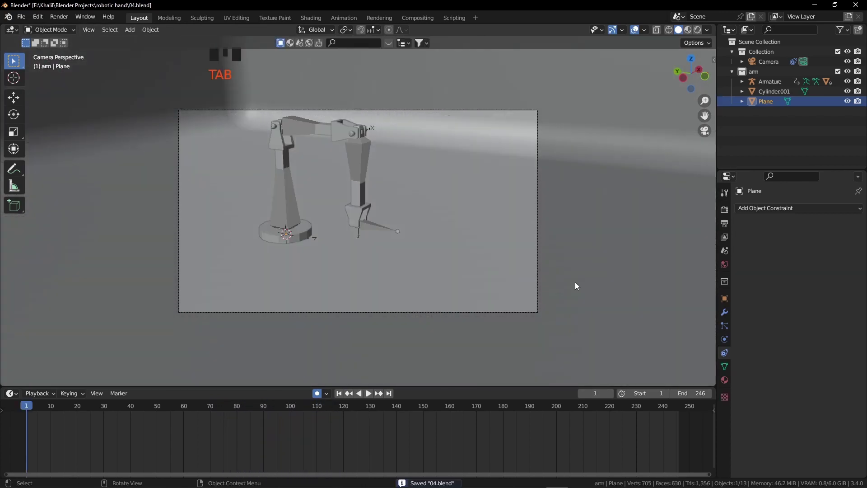
Hide the overlays and add a Bevel modifier to the arm's lower upright segment, Cube.
{"action": "scroll", "coordinate": [341, 202], "scroll_direction": "up", "scroll_amount": 2}
{"action": "middle_click_drag", "start_coordinate": [342, 202], "coordinate": [346, 263], "text": "shift"}
{"action": "scroll", "coordinate": [346, 263], "scroll_direction": "up", "scroll_amount": 1}
{"action": "left_click", "coordinate": [636, 31]}
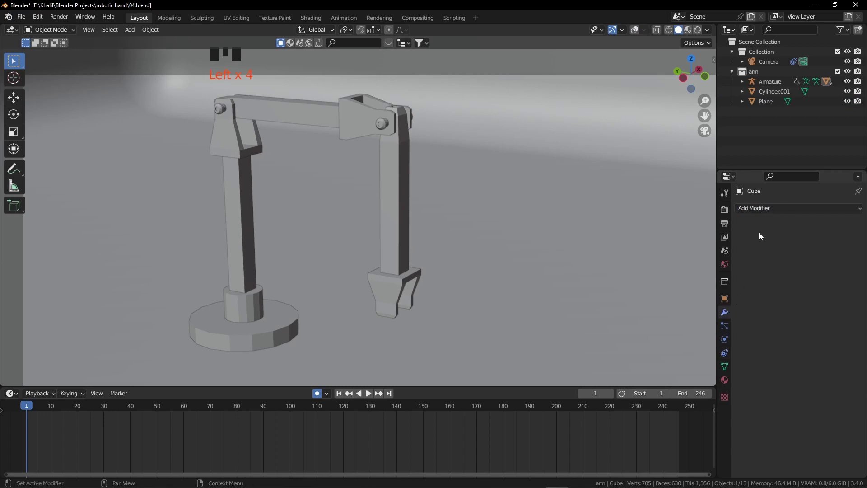
{"action": "left_click", "coordinate": [761, 208]}
{"action": "left_click", "coordinate": [681, 246]}
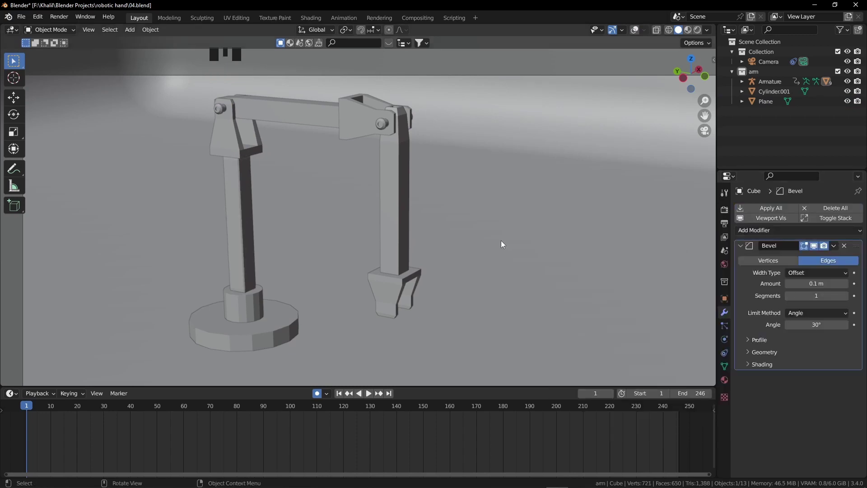
Show the overlays, hide the armature, and copy the upright segment's Bevel modifier to all the other arm parts and the base cylinders.
{"action": "left_click", "coordinate": [634, 32]}
{"action": "left_click", "coordinate": [847, 81]}
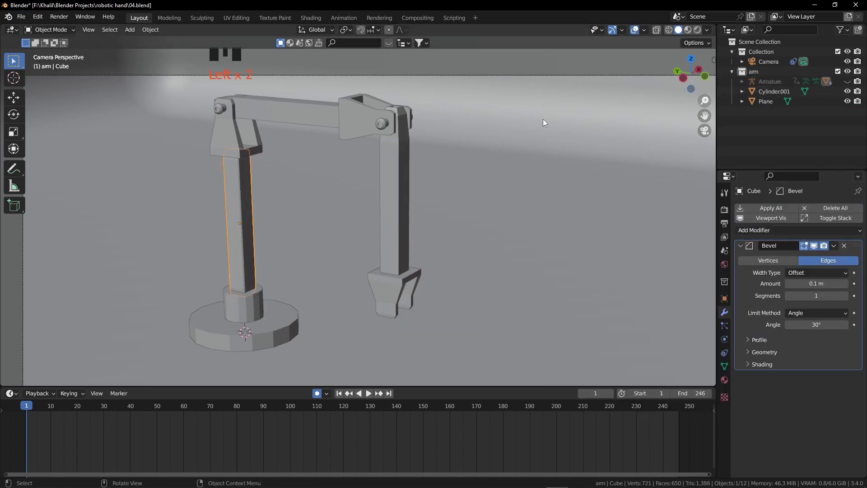
{"action": "left_click", "coordinate": [230, 134], "text": "shift"}
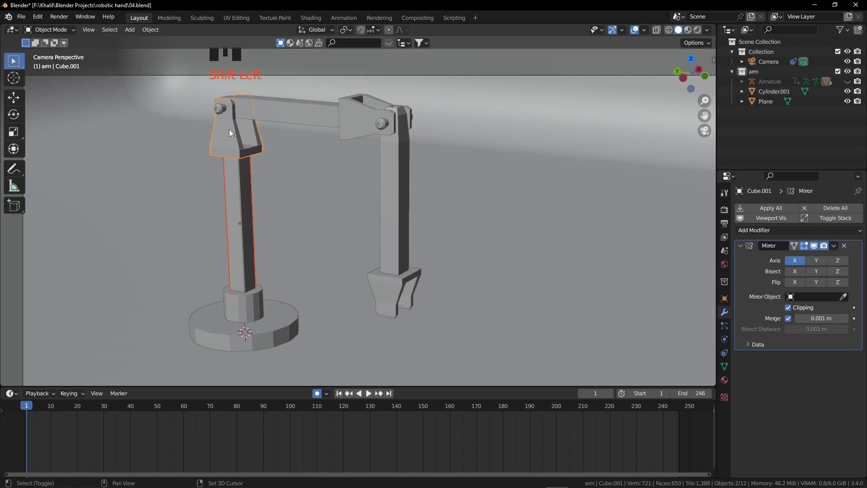
{"action": "left_click", "coordinate": [272, 117], "text": "shift"}
{"action": "left_click", "coordinate": [380, 127], "text": "shift"}
{"action": "left_click", "coordinate": [401, 155], "text": "shift"}
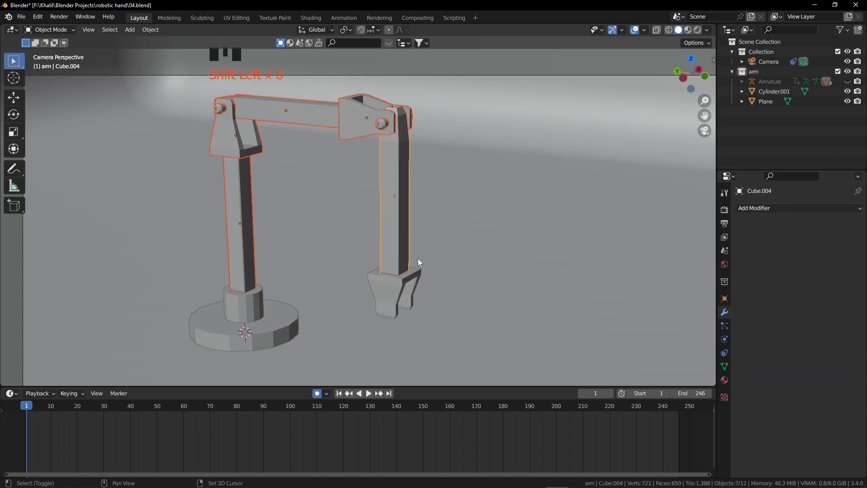
{"action": "left_click", "coordinate": [392, 280], "text": "shift"}
{"action": "left_click", "coordinate": [245, 300], "text": "shift"}
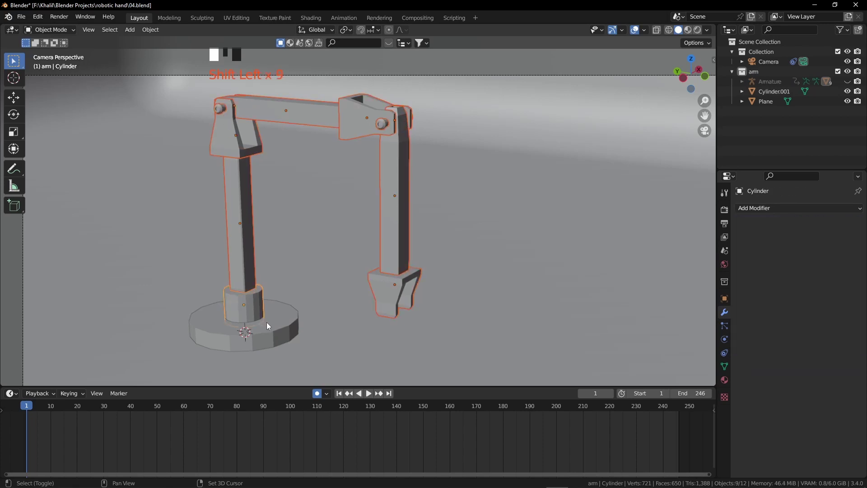
{"action": "left_click", "coordinate": [267, 321], "text": "shift"}
{"action": "left_click", "coordinate": [246, 234], "text": "shift"}
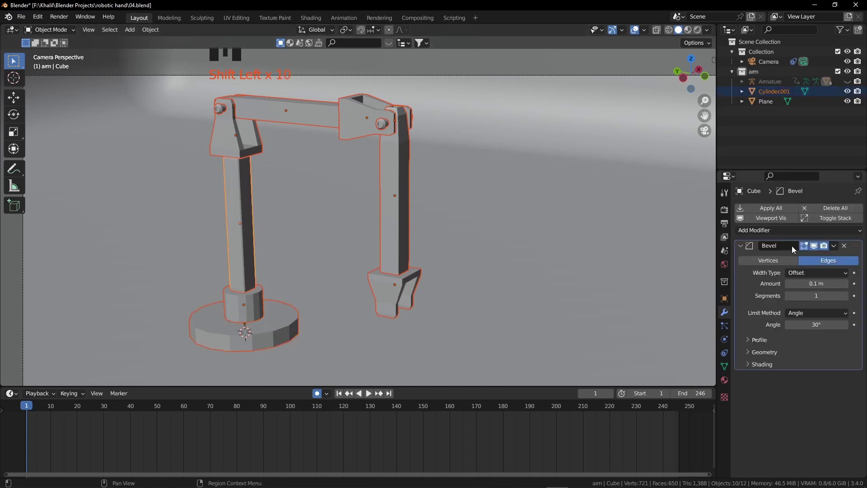
{"action": "left_click", "coordinate": [834, 246]}
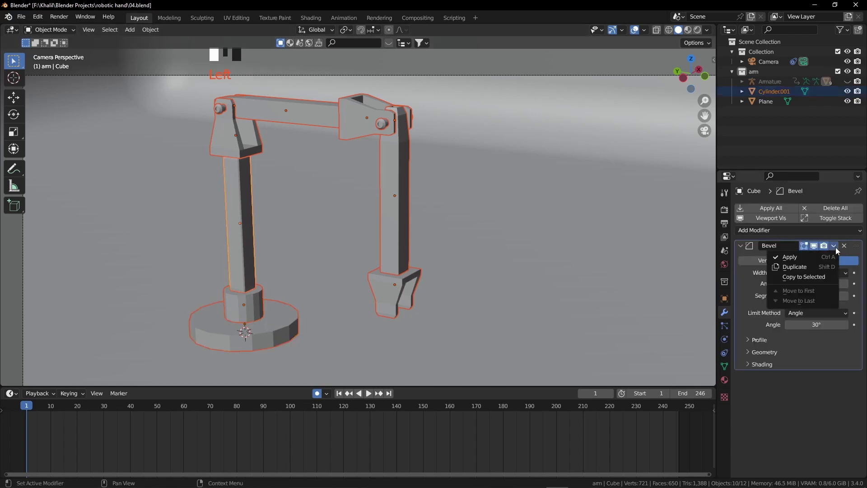
{"action": "left_click", "coordinate": [819, 277]}
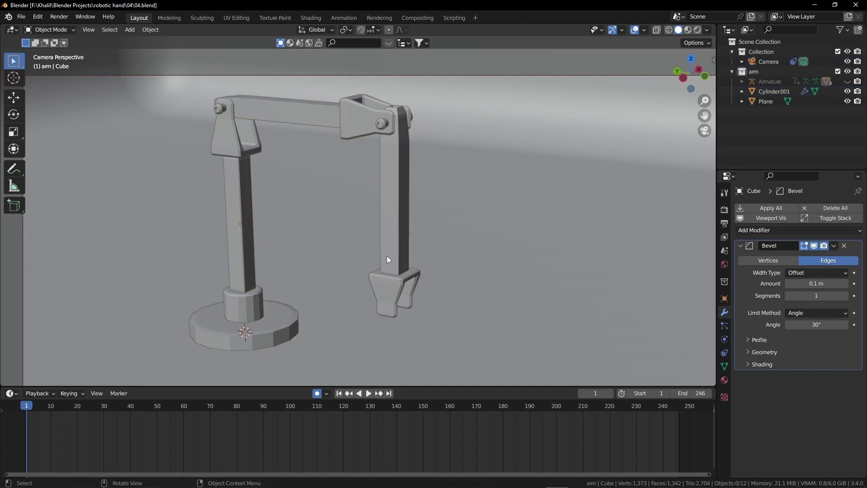
Turn off auto keying and add a cylinder with 16 vertices at the base of the arm.
{"action": "left_click", "coordinate": [317, 393]}
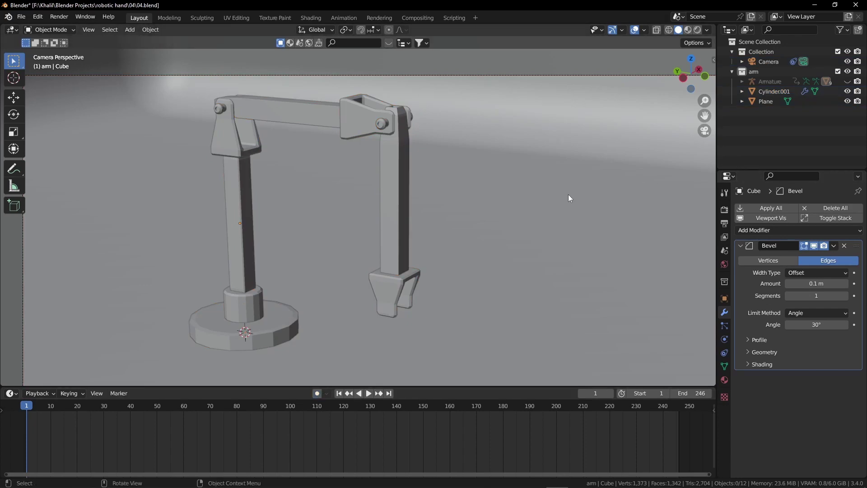
{"action": "key", "text": "shift+a"}
{"action": "mouse_move", "coordinate": [325, 258]}
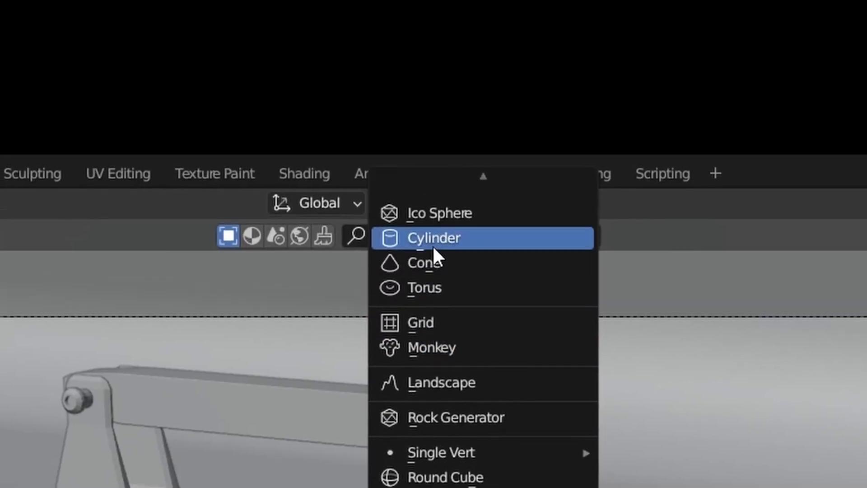
{"action": "left_click", "coordinate": [432, 245]}
{"action": "left_click", "coordinate": [447, 221]}
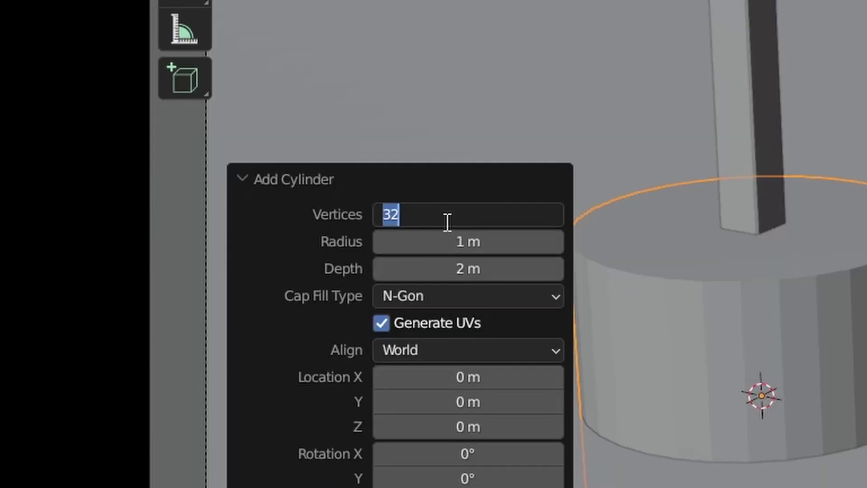
{"action": "type", "text": "16"}
{"action": "key", "text": "Return"}
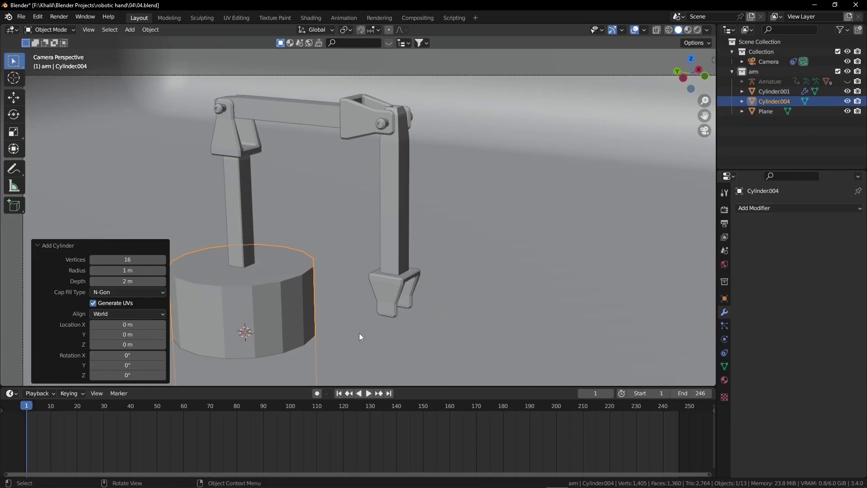
Raise the new cylinder along Z to the arm's first joint and scale it to about 0.366.
{"action": "key", "text": "g"}
{"action": "key", "text": "z"}
{"action": "left_click", "coordinate": [375, 158]}
{"action": "key", "text": "s"}
{"action": "left_click", "coordinate": [319, 174]}
Rotate the cylinder 90 degrees about Y and scale it to about 0.312 along X to form a disc.
{"action": "type", "text": "ry"}
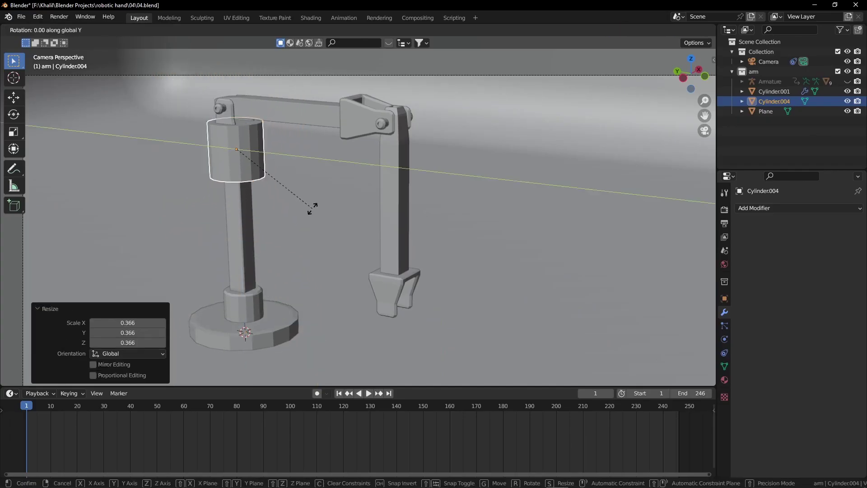
{"action": "type", "text": "90"}
{"action": "key", "text": "Return"}
{"action": "key", "text": "s"}
{"action": "key", "text": "x"}
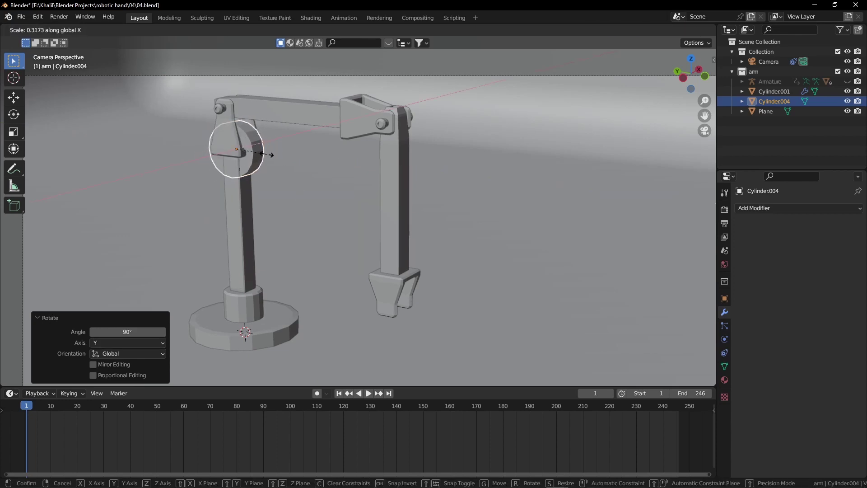
{"action": "left_click", "coordinate": [271, 155]}
Move the disc up around the first joint's bolt and scale it along X to about 1.175.
{"action": "key", "text": "KP_Decimal"}
{"action": "scroll", "coordinate": [375, 240], "scroll_direction": "down", "scroll_amount": 3}
{"action": "key", "text": "g"}
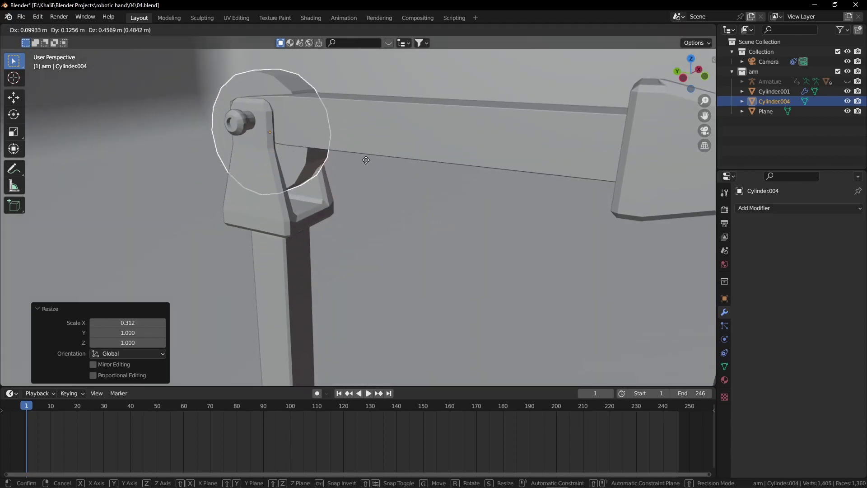
{"action": "key", "text": "z"}
{"action": "left_click", "coordinate": [363, 147]}
{"action": "middle_click_drag", "start_coordinate": [364, 147], "coordinate": [458, 172]}
{"action": "key", "text": "s"}
{"action": "key", "text": "x"}
{"action": "left_click", "coordinate": [495, 231]}
Add a Bevel modifier to the joint disc.
{"action": "middle_click_drag", "start_coordinate": [496, 231], "coordinate": [592, 198]}
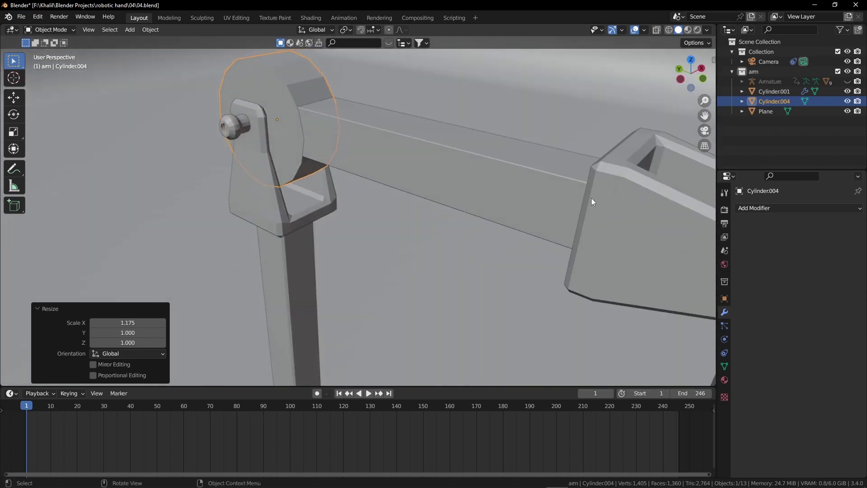
{"action": "left_click", "coordinate": [768, 208]}
{"action": "left_click", "coordinate": [671, 244]}
Isolate the horizontal arm segment, Cube.002, and scale down its tapered end so it fits inside the joint disc.
{"action": "middle_click_drag", "start_coordinate": [496, 199], "coordinate": [458, 169]}
{"action": "left_click", "coordinate": [443, 194]}
{"action": "key", "text": "KP_Divide"}
{"action": "key", "text": "Tab"}
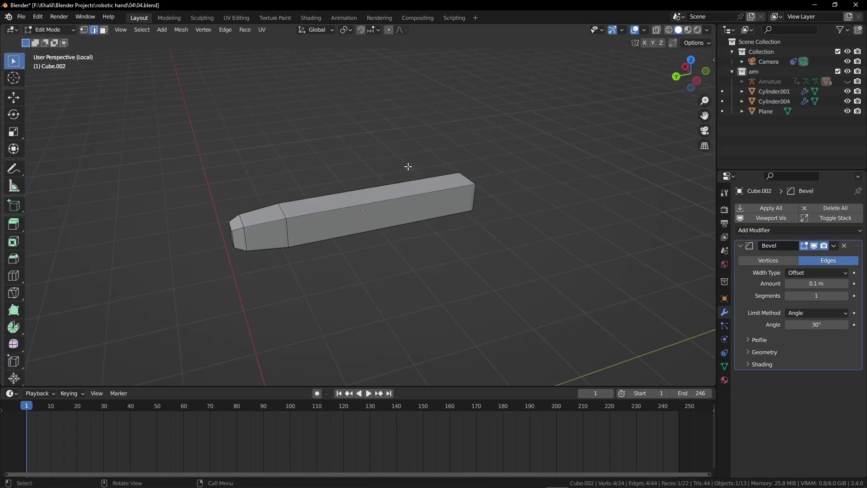
{"action": "key", "text": "KP_3"}
{"action": "left_click_drag", "start_coordinate": [454, 217], "coordinate": [508, 244]}
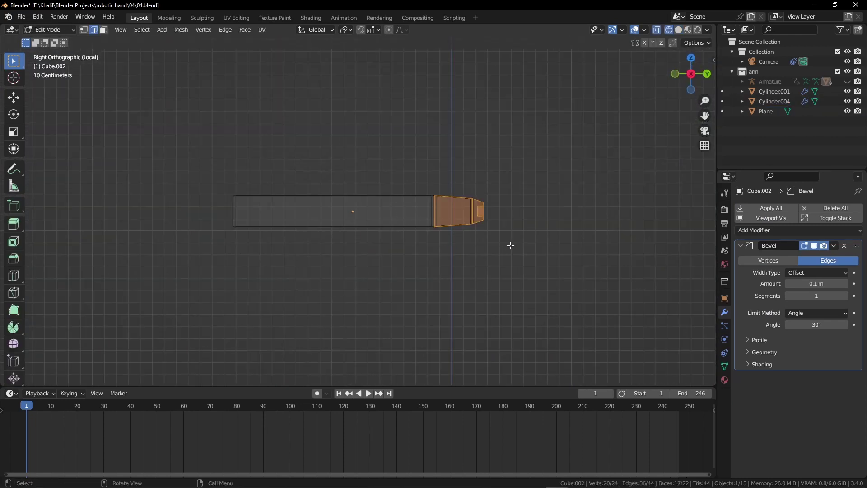
{"action": "key", "text": "s"}
{"action": "left_click", "coordinate": [529, 277]}
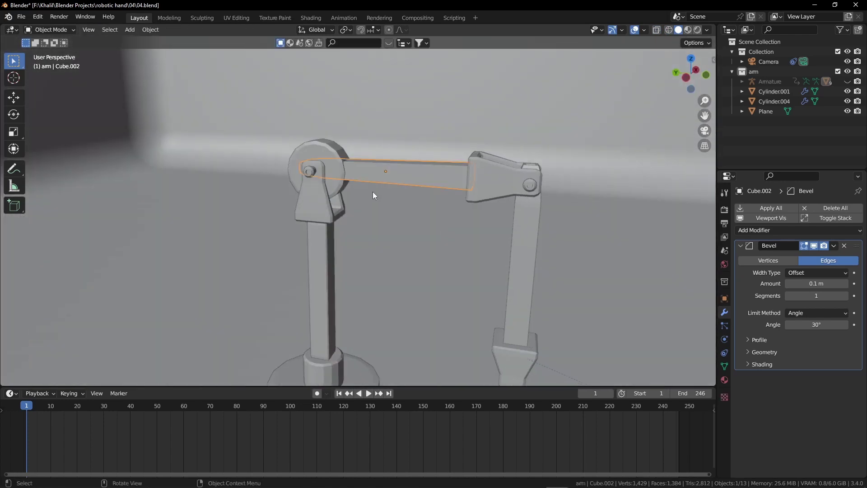
Duplicate the joint disc about 2.42 m along negative Y and center the copy on the second joint's bolt.
{"action": "left_click", "coordinate": [372, 180]}
{"action": "key", "text": "shift+d"}
{"action": "key", "text": "y"}
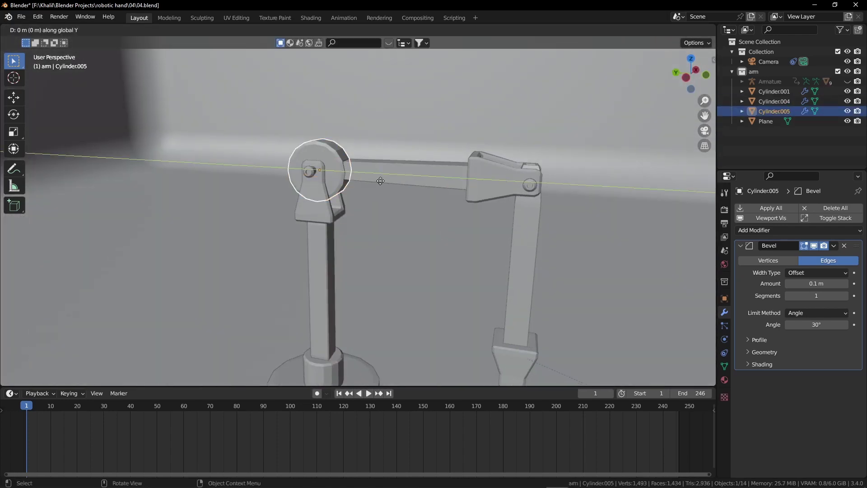
{"action": "left_click", "coordinate": [582, 208]}
{"action": "key", "text": "ctrl+KP_3"}
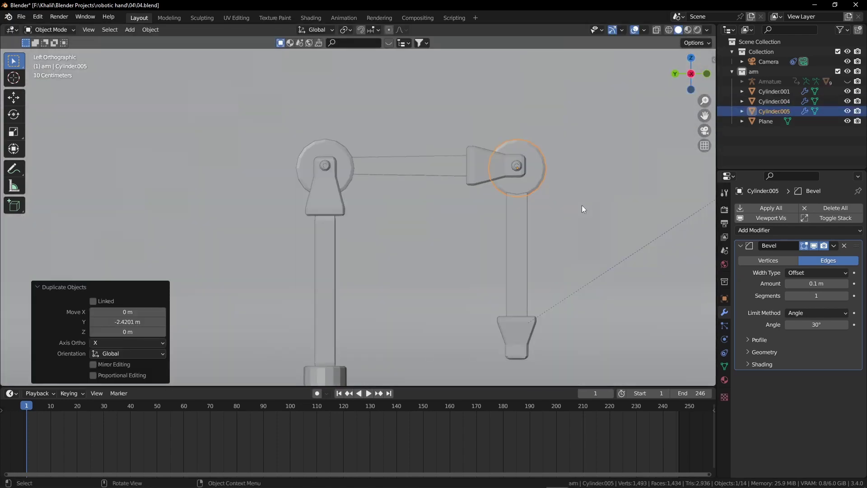
{"action": "key", "text": "KP_Decimal"}
{"action": "key", "text": "g"}
{"action": "left_click", "coordinate": [506, 311]}
{"action": "middle_click_drag", "start_coordinate": [505, 307], "coordinate": [448, 313]}
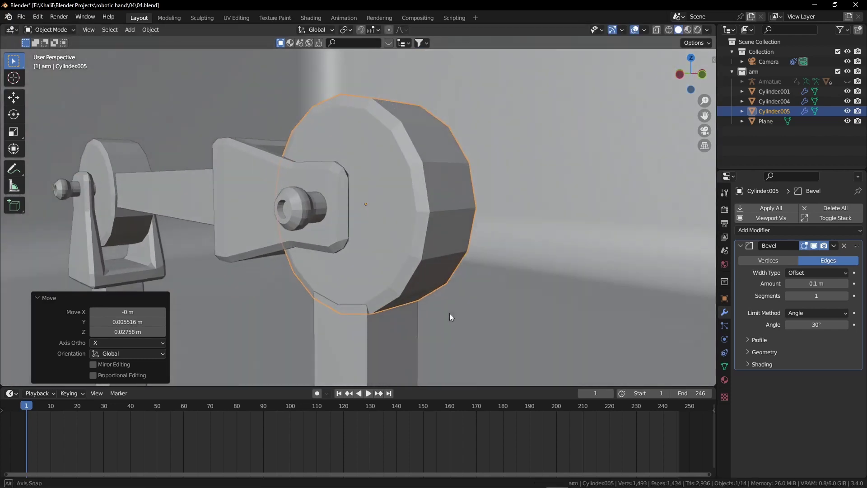
Isolate the hanging arm segment, Cube.004, scale its tapered upper end to about 0.78, and return to the full scene.
{"action": "scroll", "coordinate": [430, 311], "scroll_direction": "down", "scroll_amount": 3}
{"action": "left_click", "coordinate": [371, 310]}
{"action": "key", "text": "KP_Divide"}
{"action": "key", "text": "z"}
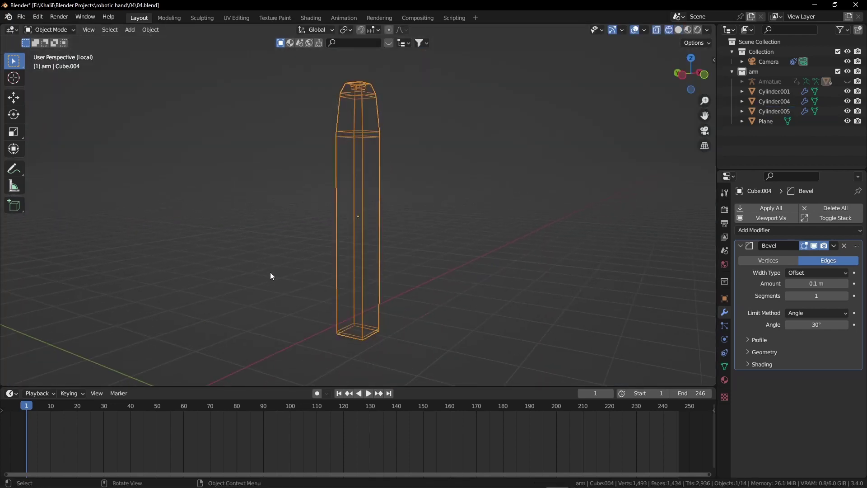
{"action": "key", "text": "Tab"}
{"action": "left_click_drag", "start_coordinate": [316, 76], "coordinate": [425, 154]}
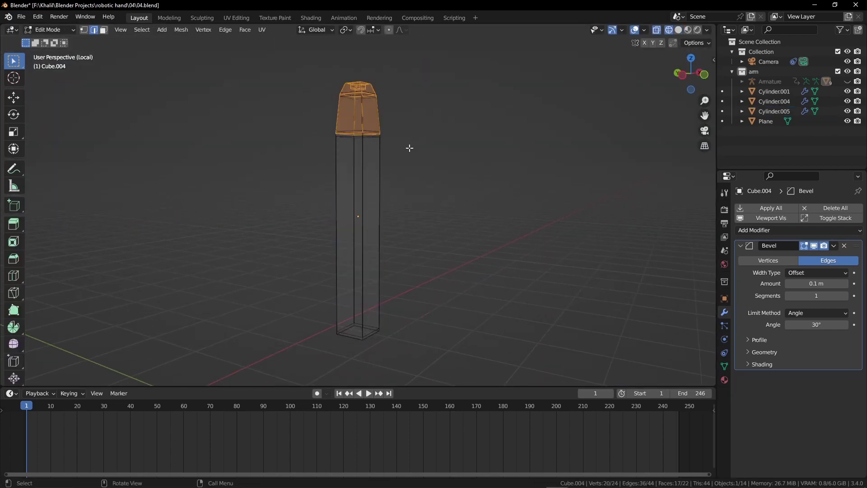
{"action": "key", "text": "KP_1"}
{"action": "scroll", "coordinate": [415, 176], "scroll_direction": "up", "scroll_amount": 3}
{"action": "key", "text": "s"}
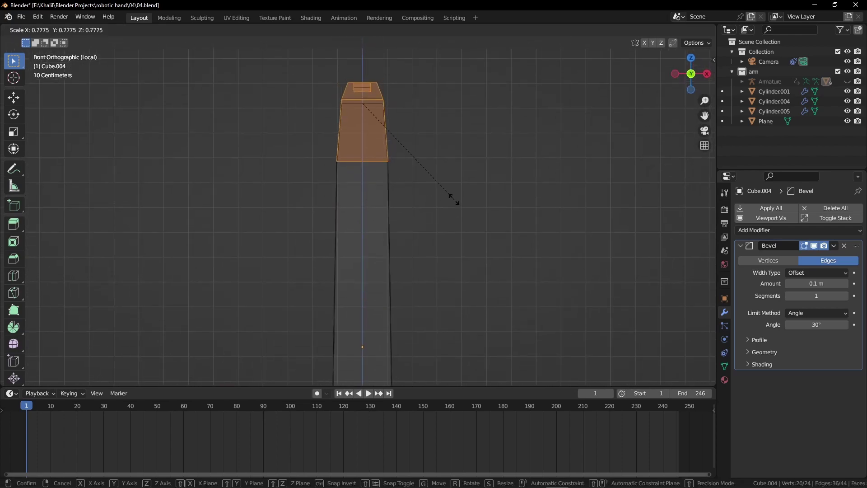
{"action": "left_click", "coordinate": [454, 199]}
{"action": "key", "text": "KP_Divide"}
{"action": "key", "text": "z"}
{"action": "middle_click_drag", "start_coordinate": [441, 213], "coordinate": [335, 221]}
{"action": "key", "text": "Tab"}
Raise the first joint's disc about 0.029 m along Z to center it on its bolt.
{"action": "left_click", "coordinate": [137, 177]}
{"action": "key", "text": "ctrl+KP_3"}
{"action": "scroll", "coordinate": [244, 220], "scroll_direction": "up", "scroll_amount": 6}
{"action": "scroll", "coordinate": [244, 220], "scroll_direction": "up", "scroll_amount": 2}
{"action": "key", "text": "g"}
{"action": "key", "text": "z"}
{"action": "left_click", "coordinate": [337, 248]}
{"action": "scroll", "coordinate": [337, 249], "scroll_direction": "down", "scroll_amount": 9}
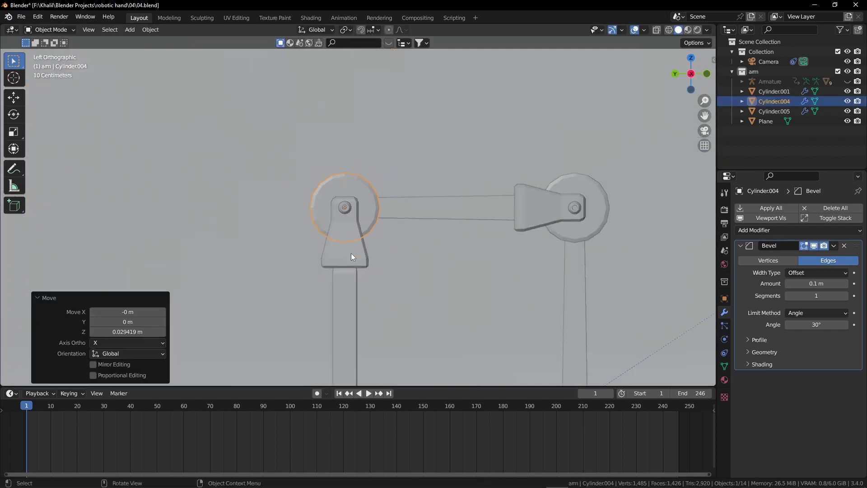
{"action": "middle_click_drag", "start_coordinate": [415, 274], "coordinate": [586, 177], "text": "shift"}
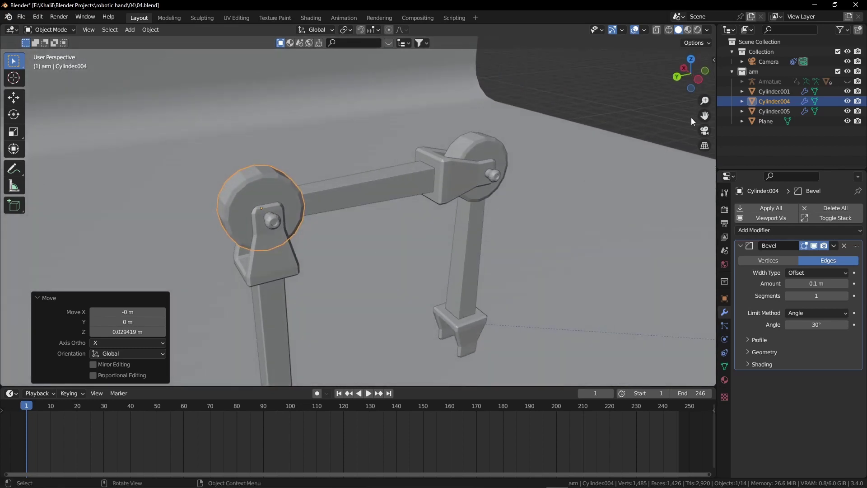
Show the armature and parent the first joint's disc to the horizontal arm segment's bone using the Bone option.
{"action": "left_click", "coordinate": [847, 81]}
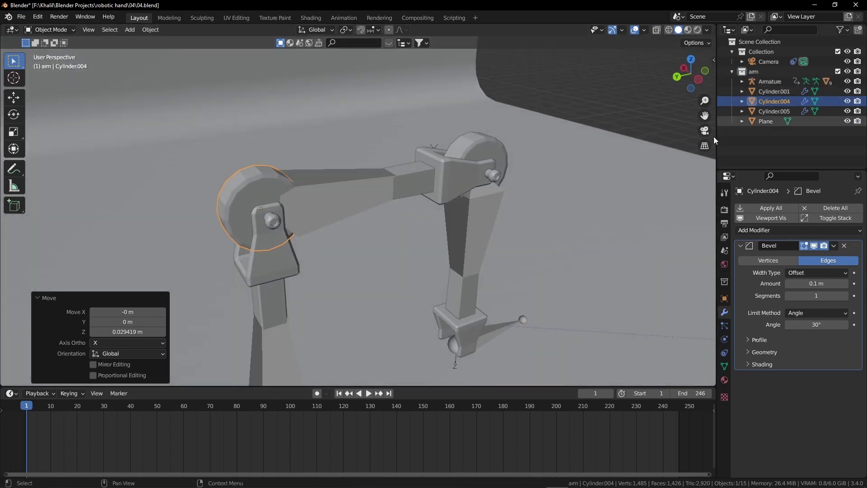
{"action": "left_click", "coordinate": [318, 194], "text": "shift"}
{"action": "key", "text": "ctrl+Tab"}
{"action": "left_click", "coordinate": [329, 191]}
{"action": "key", "text": "ctrl+p"}
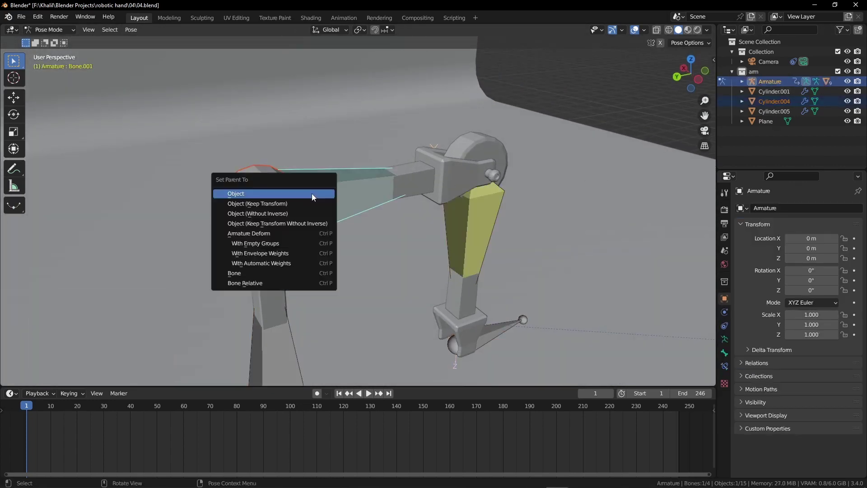
{"action": "left_click", "coordinate": [251, 273]}
{"action": "key", "text": "ctrl+Tab"}
Parent the second joint's disc, Cylinder.005, to the hanging arm segment's bone using the Bone option.
{"action": "left_click", "coordinate": [449, 171]}
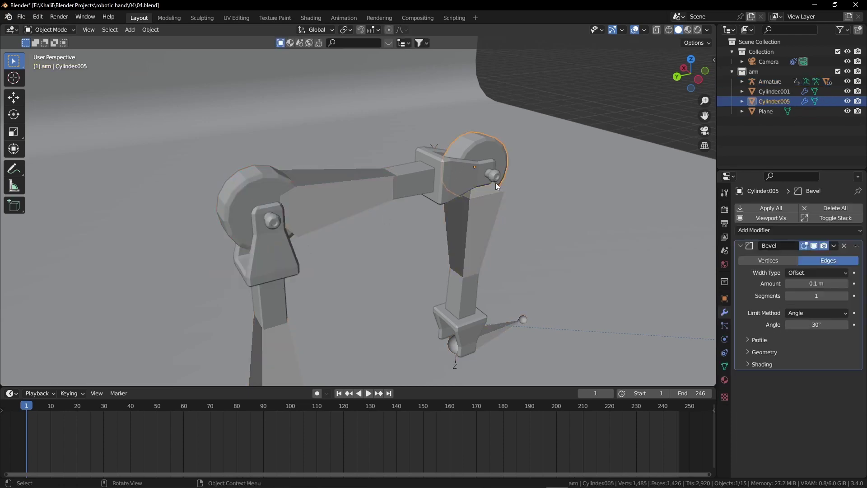
{"action": "middle_click_drag", "start_coordinate": [495, 182], "coordinate": [412, 187]}
{"action": "left_click", "coordinate": [412, 188], "text": "shift"}
{"action": "key", "text": "ctrl+Tab"}
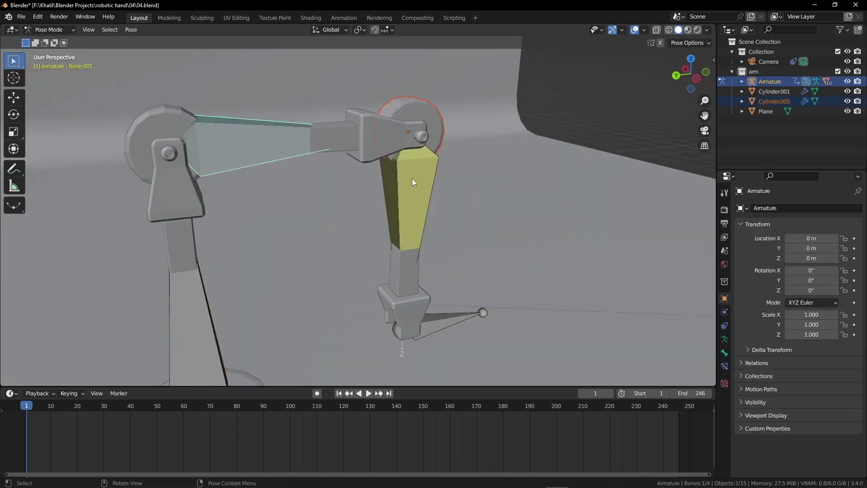
{"action": "left_click", "coordinate": [408, 190]}
{"action": "key", "text": "ctrl+p"}
{"action": "left_click", "coordinate": [407, 190]}
Test the rig by moving the control bone at the gripper, and view the arm through the camera with overlays hidden.
{"action": "middle_click_drag", "start_coordinate": [413, 202], "coordinate": [423, 284]}
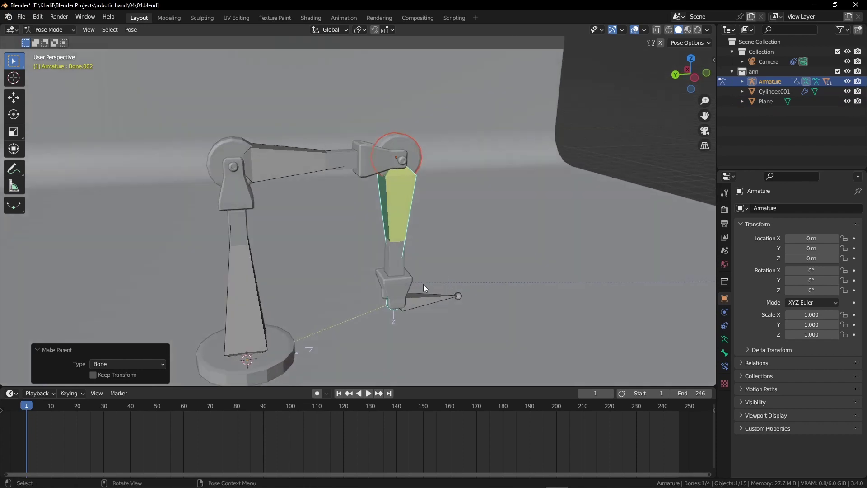
{"action": "left_click", "coordinate": [427, 306]}
{"action": "key", "text": "g"}
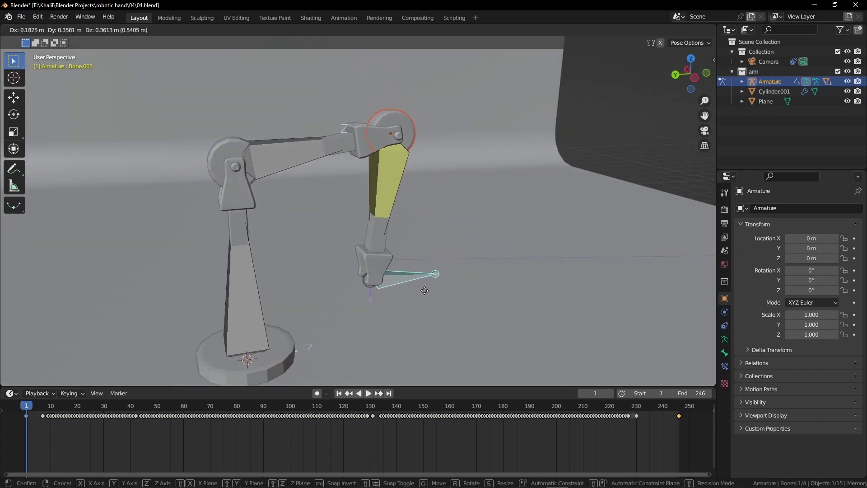
{"action": "left_click", "coordinate": [423, 261]}
{"action": "key", "text": "KP_0"}
{"action": "left_click", "coordinate": [634, 30]}
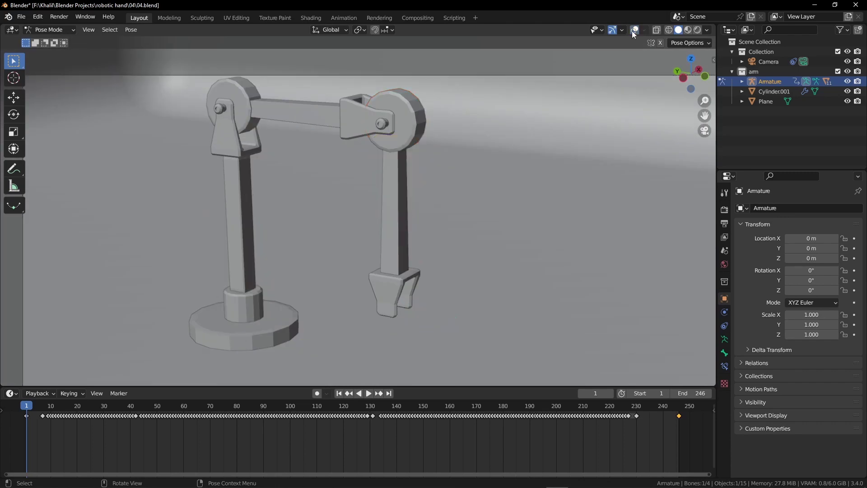
{"action": "scroll", "coordinate": [429, 183], "scroll_direction": "down", "scroll_amount": 3}
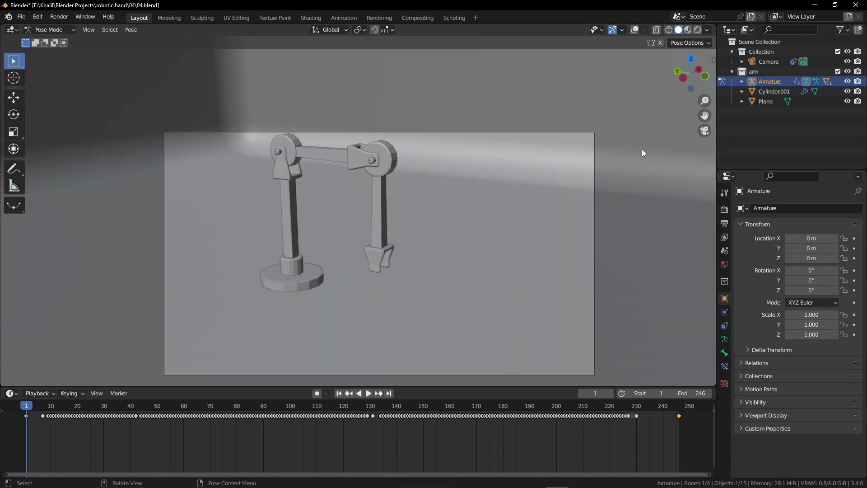
Turn the overlays back on and move the backdrop plane from the arm collection into Collection.
{"action": "left_click", "coordinate": [766, 101]}
{"action": "middle_click_drag", "start_coordinate": [580, 158], "coordinate": [589, 151]}
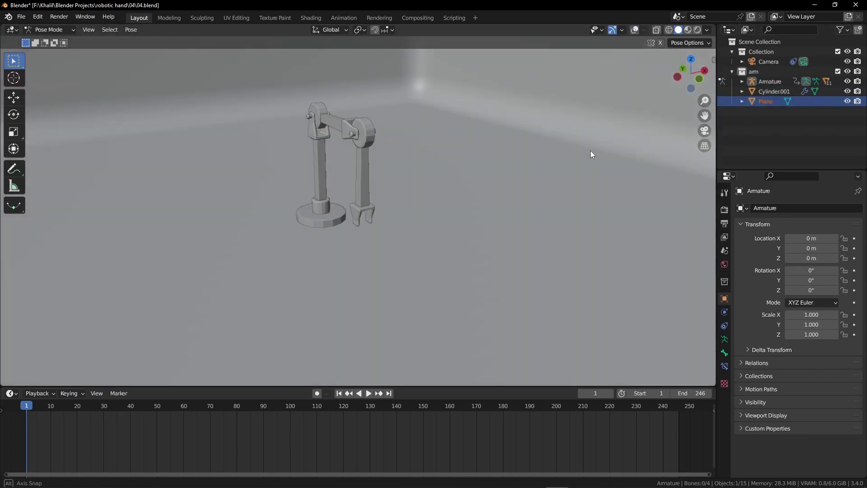
{"action": "left_click", "coordinate": [634, 30]}
{"action": "scroll", "coordinate": [521, 127], "scroll_direction": "down", "scroll_amount": 3}
{"action": "middle_click_drag", "start_coordinate": [521, 127], "coordinate": [525, 119]}
{"action": "left_click_drag", "start_coordinate": [771, 102], "coordinate": [762, 53]}
{"action": "middle_click_drag", "start_coordinate": [490, 168], "coordinate": [372, 207]}
Add an area light in Object Mode and raise it about 6.31 m along Z above the arm.
{"action": "key", "text": "ctrl+Tab"}
{"action": "key", "text": "shift+a"}
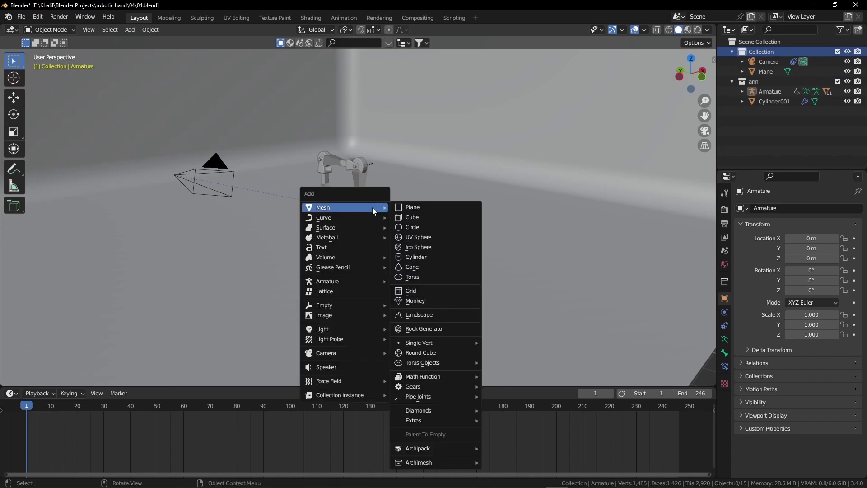
{"action": "mouse_move", "coordinate": [343, 329]}
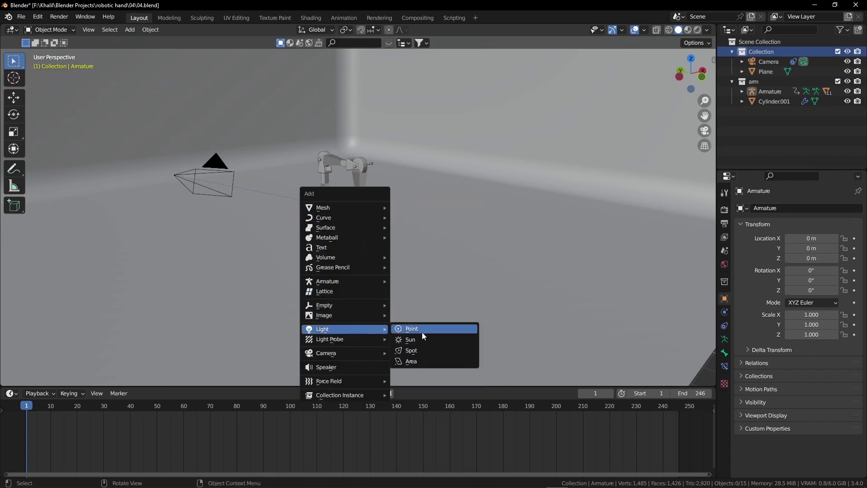
{"action": "left_click", "coordinate": [415, 361]}
{"action": "key", "text": "g"}
{"action": "key", "text": "z"}
{"action": "left_click", "coordinate": [377, 168]}
Add a Track To constraint to the area light with the arm's upright segment, Cube, as its target.
{"action": "left_click", "coordinate": [724, 325]}
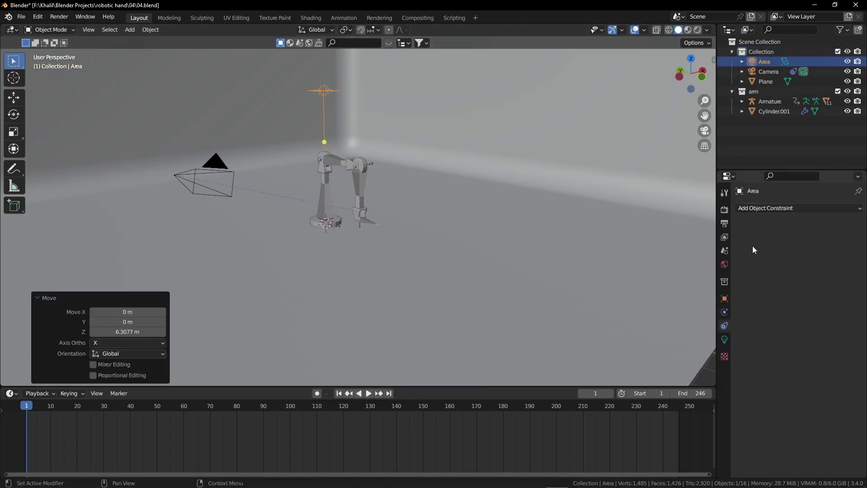
{"action": "left_click", "coordinate": [762, 209]}
{"action": "left_click", "coordinate": [775, 278]}
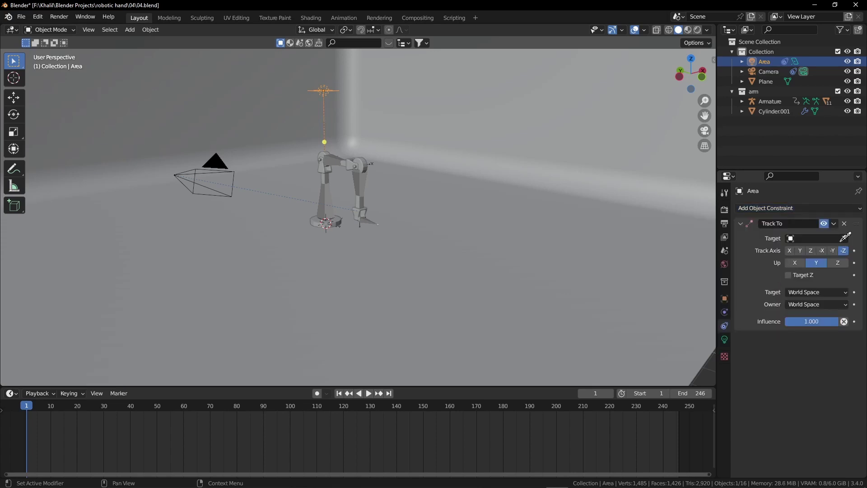
{"action": "left_click", "coordinate": [845, 236]}
{"action": "left_click", "coordinate": [326, 178]}
Move the area light about 3.8 m away to the arm's side and scale it up to about 1.25.
{"action": "middle_click_drag", "start_coordinate": [326, 178], "coordinate": [388, 206]}
{"action": "key", "text": "g"}
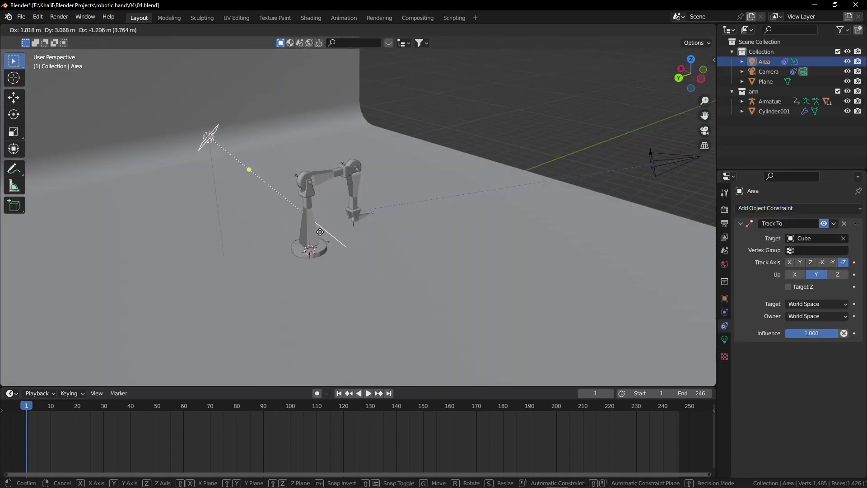
{"action": "key", "text": "s"}
{"action": "left_click", "coordinate": [352, 267]}
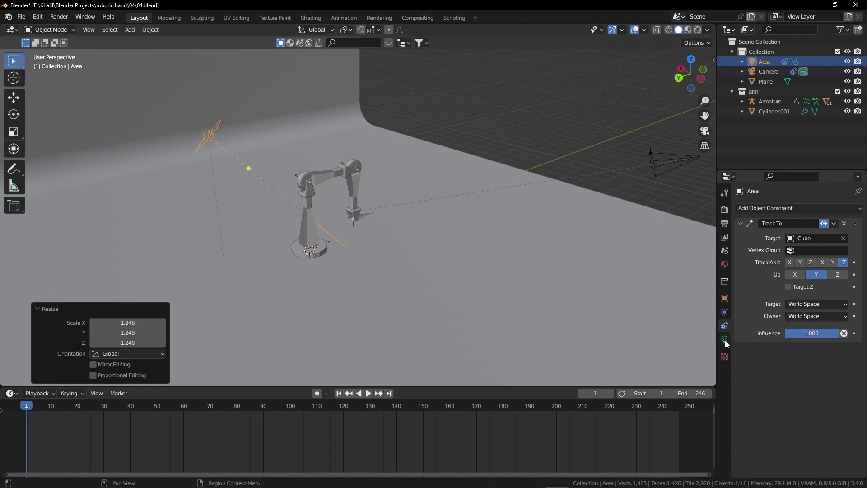
Set the area light's power to 500 W and preview the scene rendered through the camera with the armature hidden.
{"action": "left_click", "coordinate": [724, 339]}
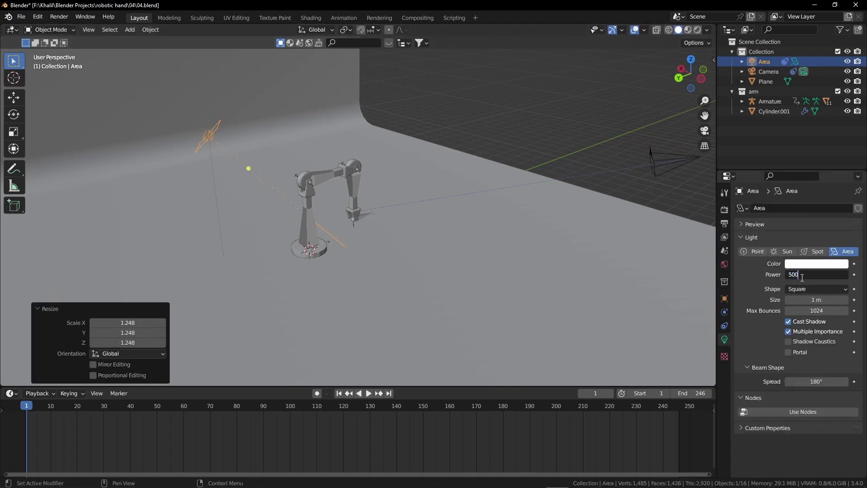
{"action": "key", "text": "KP_0"}
{"action": "key", "text": "z"}
{"action": "left_click", "coordinate": [470, 248]}
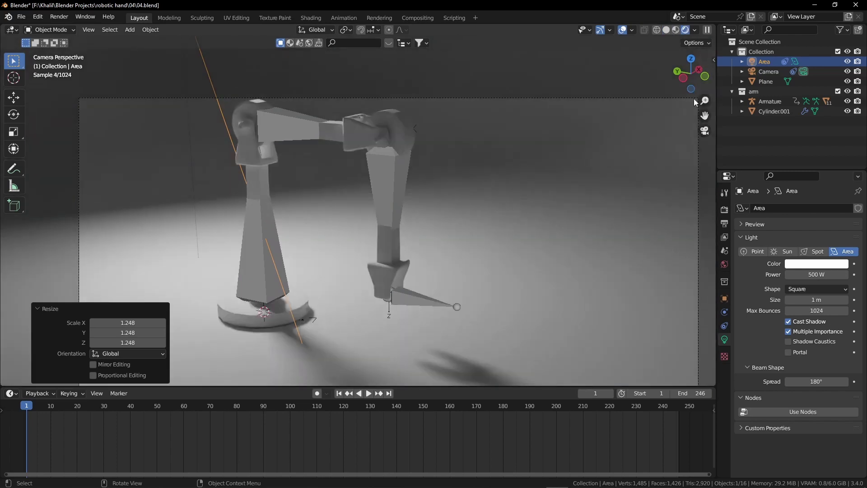
{"action": "left_click", "coordinate": [847, 102]}
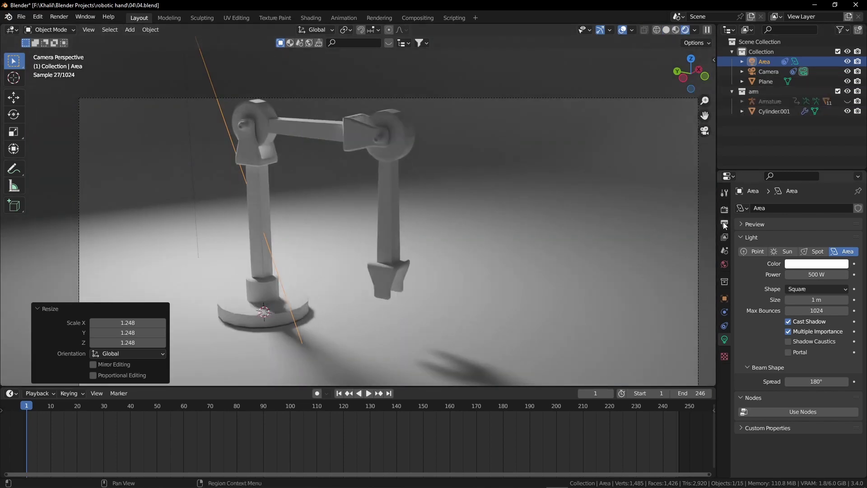
Set the Cycles maximum samples to 100 for both viewport and render.
{"action": "left_click", "coordinate": [724, 210]}
{"action": "left_click", "coordinate": [808, 288]}
{"action": "type", "text": "10"}
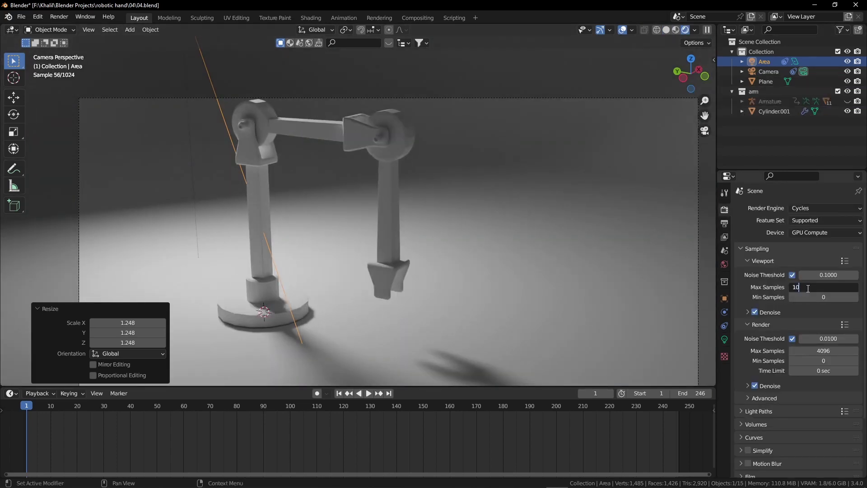
{"action": "type", "text": "0"}
{"action": "key", "text": "Return"}
{"action": "type", "text": "100"}
{"action": "key", "text": "Return"}
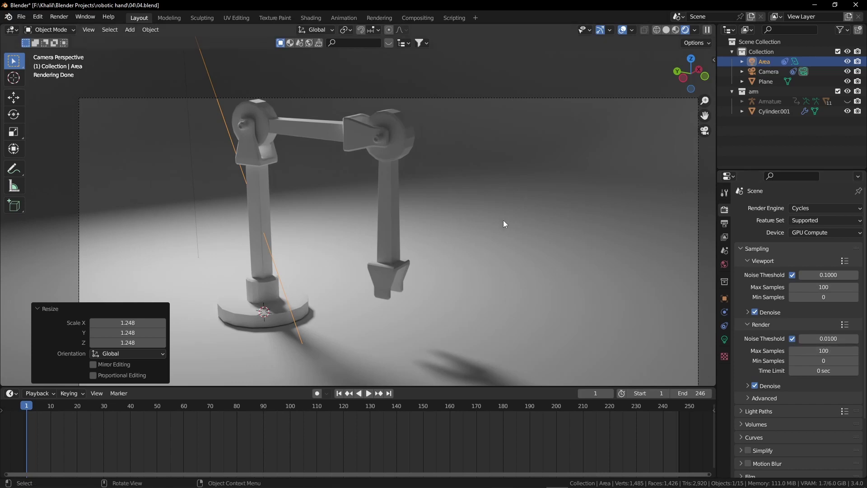
Rename the hanging arm segment's material to "red metal" and give it a dark red base color with value about 0.31.
{"action": "left_click", "coordinate": [394, 209]}
{"action": "left_click", "coordinate": [724, 379]}
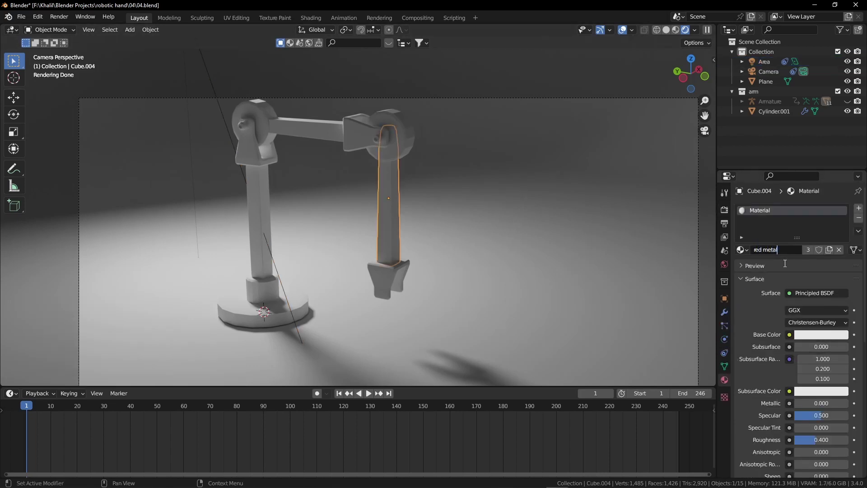
{"action": "left_click", "coordinate": [815, 335]}
{"action": "left_click", "coordinate": [802, 265]}
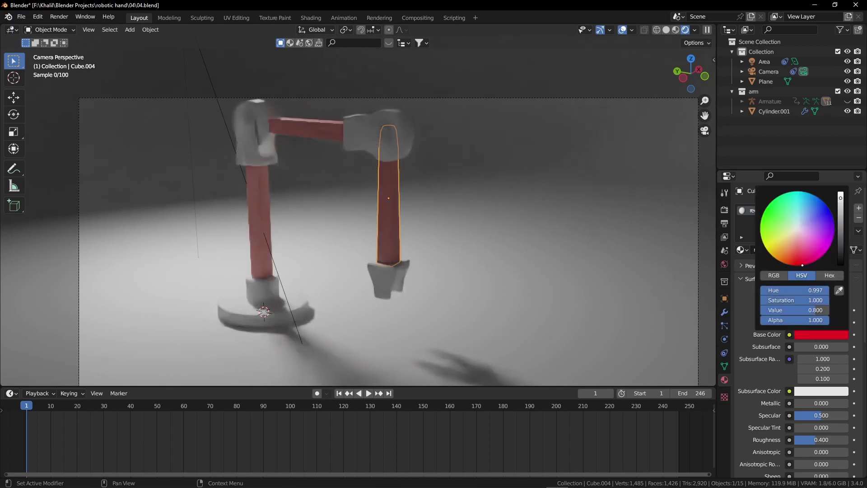
{"action": "left_click_drag", "start_coordinate": [840, 198], "coordinate": [840, 224]}
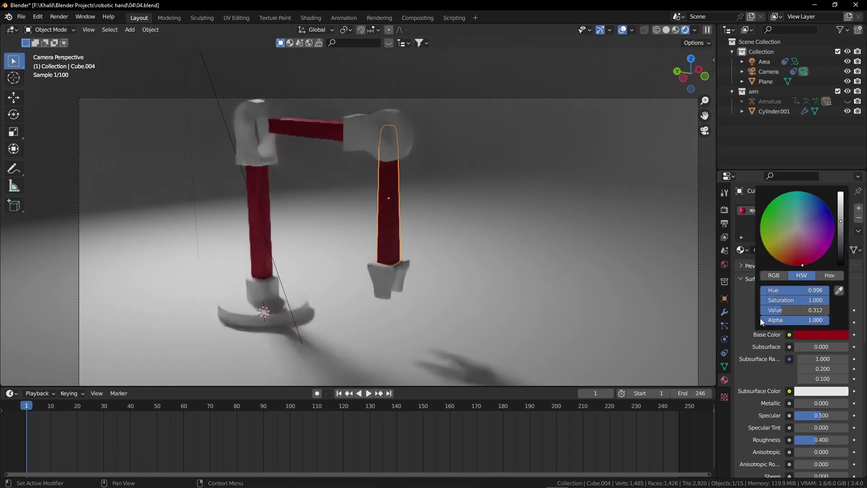
Set the red metal material's Metallic to 1 and Roughness to 0.1.
{"action": "scroll", "coordinate": [765, 354], "scroll_direction": "down", "scroll_amount": 2}
{"action": "left_click_drag", "start_coordinate": [800, 365], "coordinate": [853, 366]}
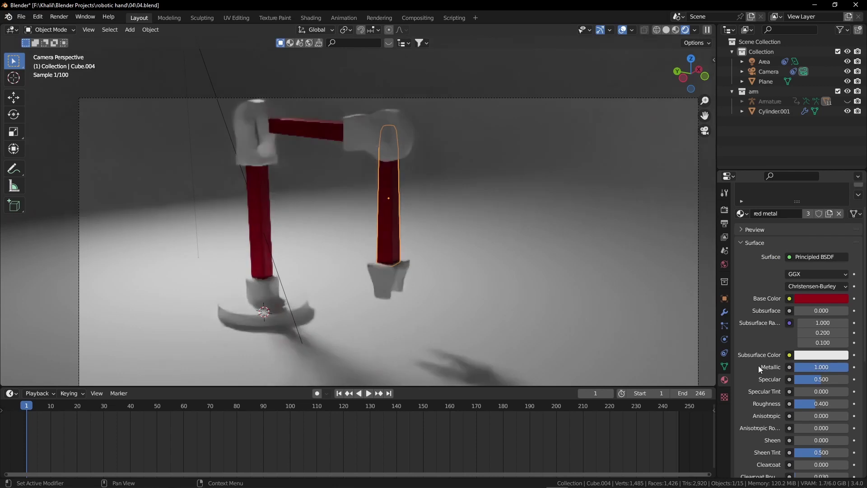
{"action": "scroll", "coordinate": [758, 364], "scroll_direction": "down", "scroll_amount": 5}
{"action": "left_click", "coordinate": [811, 315]}
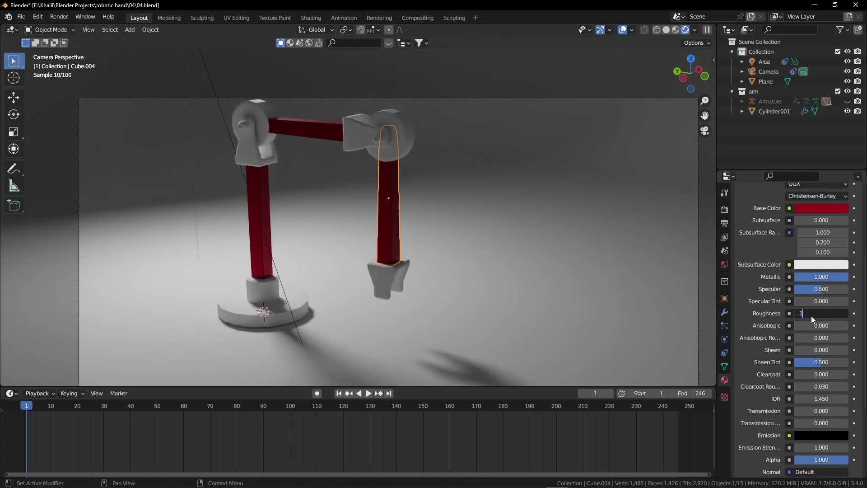
{"action": "key", "text": "Return"}
Create a material named "wheel" on the second joint's disc with an orange base color.
{"action": "left_click", "coordinate": [407, 136]}
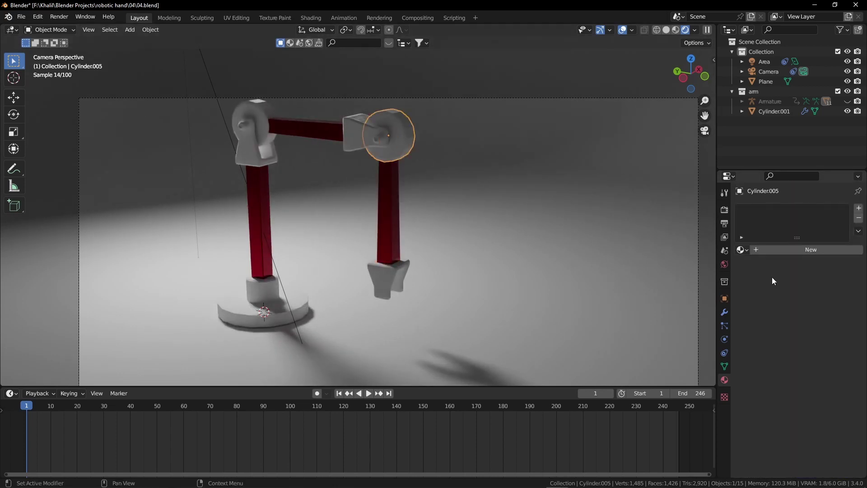
{"action": "left_click", "coordinate": [773, 251]}
{"action": "double_click", "coordinate": [773, 251]}
{"action": "type", "text": "white"}
{"action": "key", "text": "Return"}
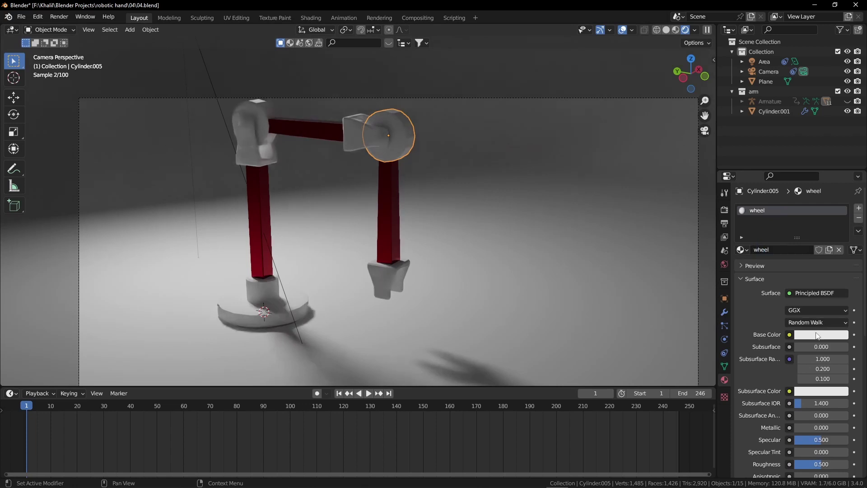
{"action": "left_click", "coordinate": [814, 335]}
{"action": "left_click", "coordinate": [793, 264]}
Set the wheel material's Metallic to 1 and Roughness to 0.1.
{"action": "scroll", "coordinate": [777, 368], "scroll_direction": "down", "scroll_amount": 3}
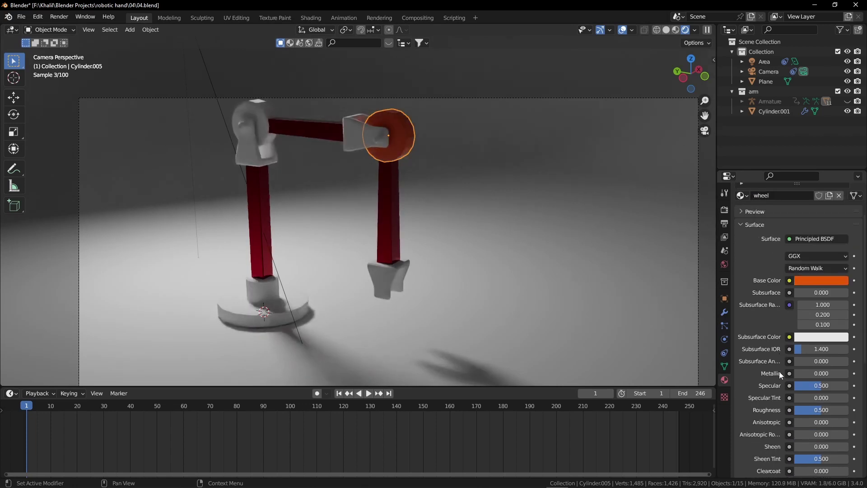
{"action": "left_click", "coordinate": [800, 373]}
{"action": "type", "text": "1"}
{"action": "key", "text": "Return"}
{"action": "scroll", "coordinate": [800, 366], "scroll_direction": "down", "scroll_amount": 3}
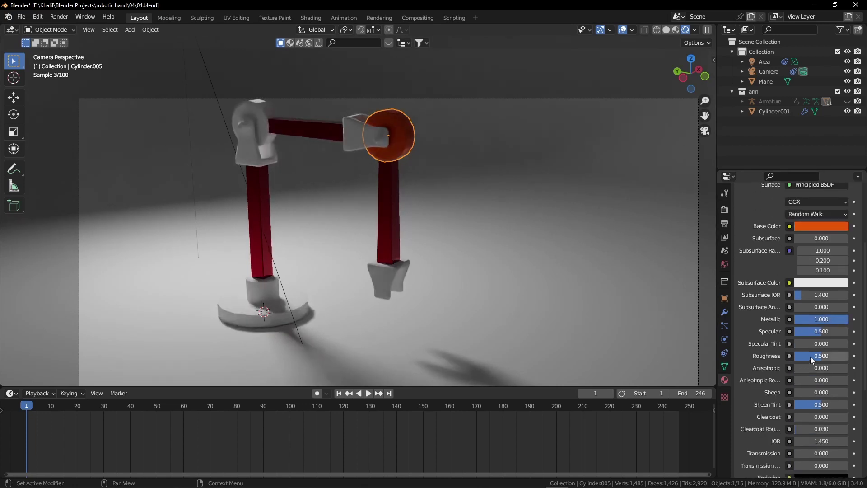
{"action": "left_click", "coordinate": [811, 355]}
{"action": "key", "text": "BackSpace"}
{"action": "type", "text": ".2"}
{"action": "key", "text": "Return"}
Assign the existing wheel material to the first joint's disc, Cylinder.004.
{"action": "left_click", "coordinate": [264, 121]}
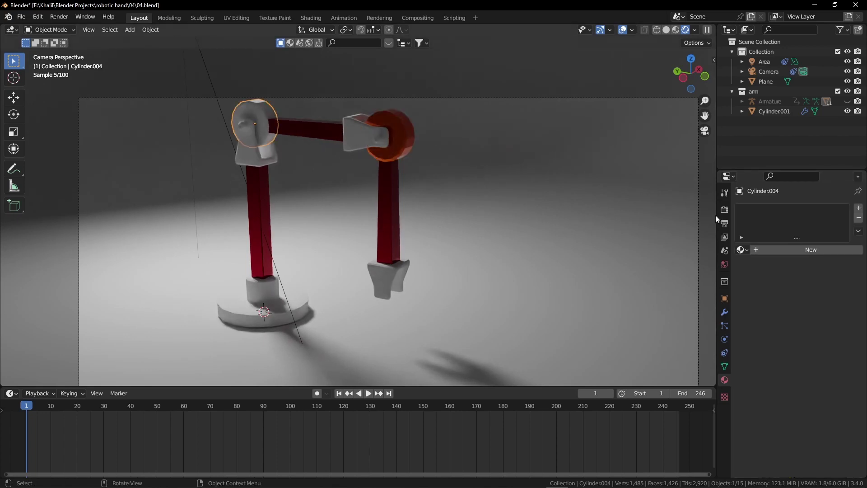
{"action": "left_click", "coordinate": [741, 250]}
{"action": "left_click", "coordinate": [694, 274]}
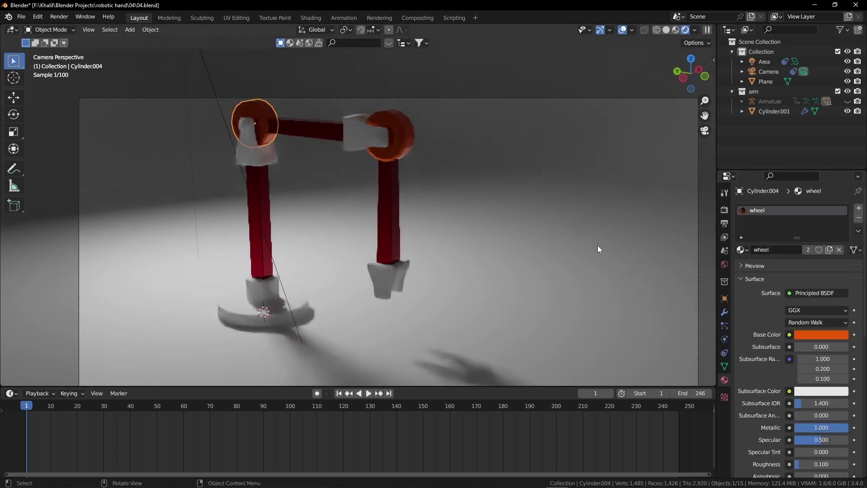
Rename the material of the second joint's bracket, Cube.003, to "blacl metal" and make its base color black.
{"action": "left_click", "coordinate": [408, 175]}
{"action": "left_click", "coordinate": [770, 250]}
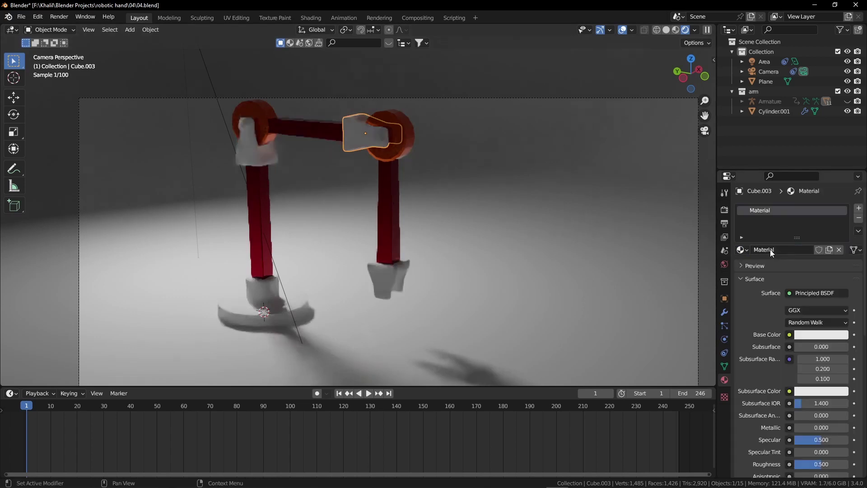
{"action": "double_click", "coordinate": [770, 250]}
{"action": "type", "text": "blacl metal"}
{"action": "key", "text": "Return"}
{"action": "left_click", "coordinate": [813, 333]}
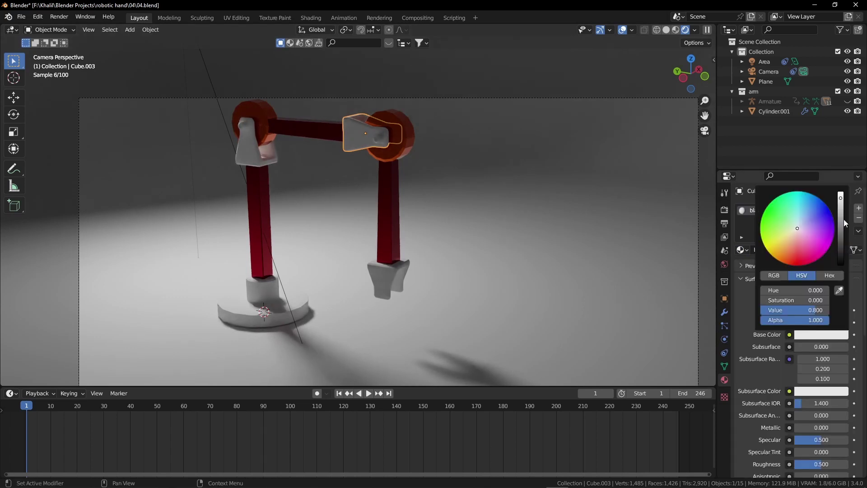
{"action": "left_click_drag", "start_coordinate": [843, 219], "coordinate": [840, 268]}
Set the blacl metal material's Metallic to 1 and Roughness to 0.1.
{"action": "scroll", "coordinate": [780, 371], "scroll_direction": "down", "scroll_amount": 2}
{"action": "scroll", "coordinate": [780, 371], "scroll_direction": "down", "scroll_amount": 1}
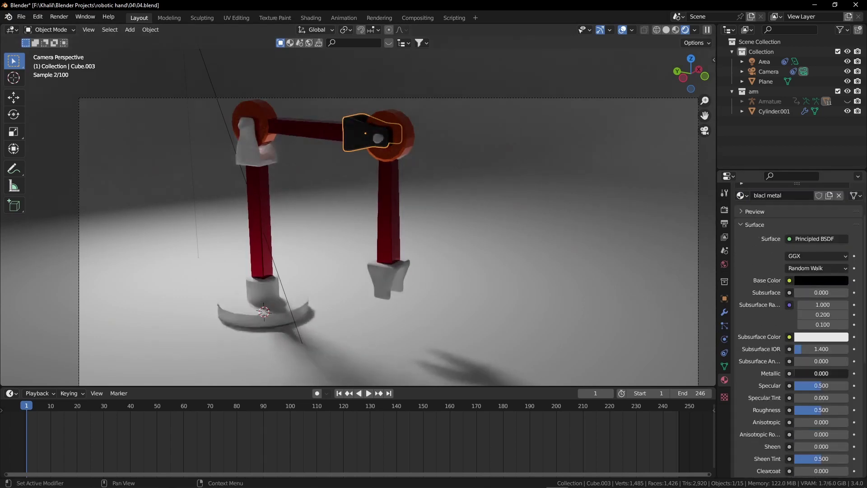
{"action": "left_click_drag", "start_coordinate": [813, 374], "coordinate": [847, 373]}
{"action": "scroll", "coordinate": [818, 326], "scroll_direction": "down", "scroll_amount": 6}
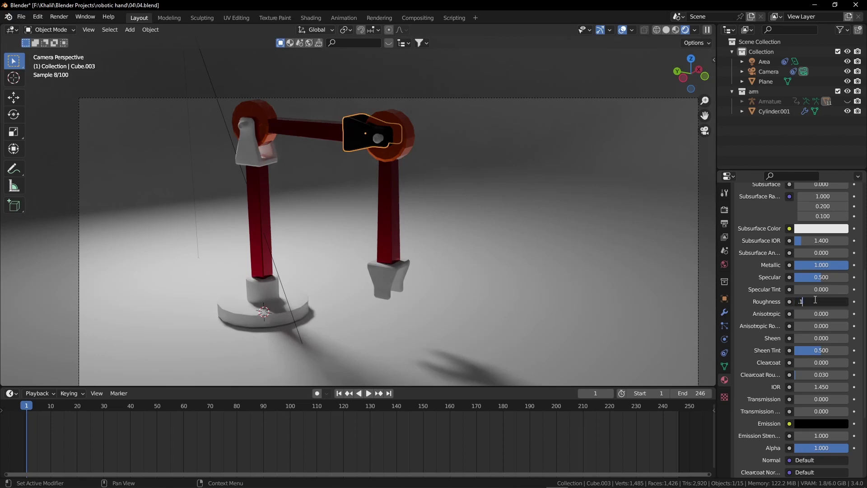
{"action": "left_click", "coordinate": [815, 299]}
{"action": "type", "text": ".1"}
{"action": "key", "text": "Return"}
Assign the existing blacl metal material to the first joint's bracket, Cube.001, and to the gripper, Cube.005.
{"action": "left_click", "coordinate": [254, 159]}
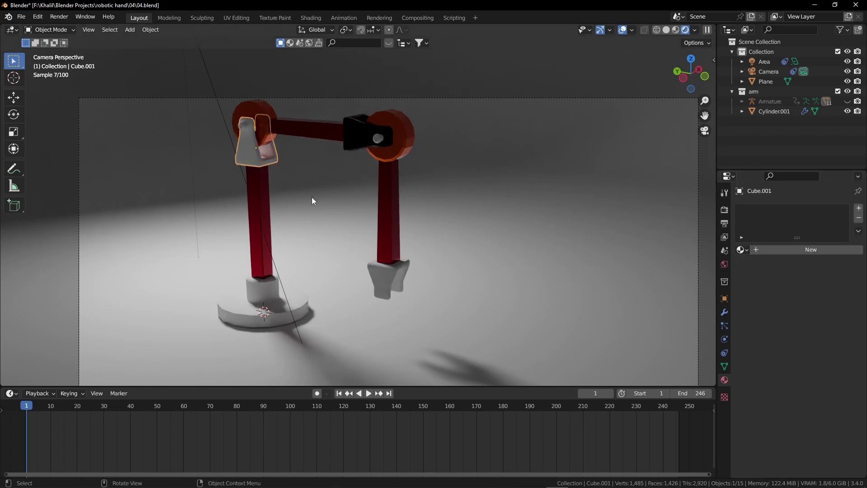
{"action": "left_click", "coordinate": [743, 250]}
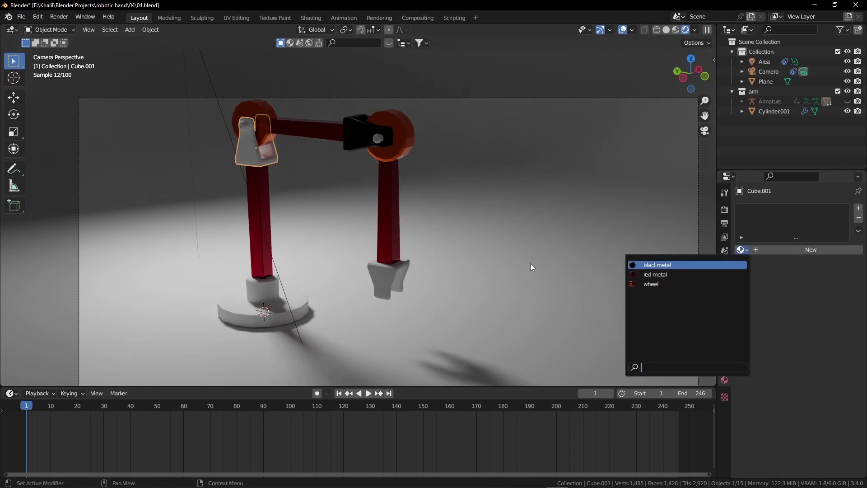
{"action": "key", "text": "Return"}
{"action": "left_click", "coordinate": [386, 283]}
{"action": "left_click", "coordinate": [742, 250]}
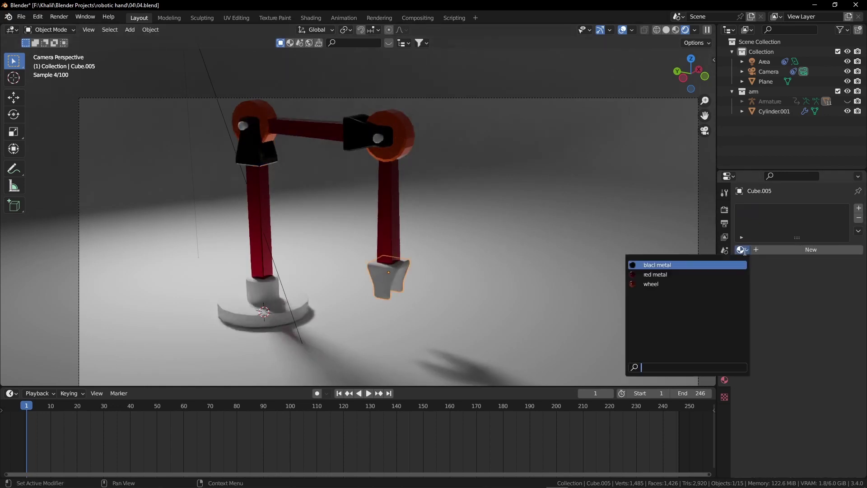
{"action": "key", "text": "Return"}
Assign the blacl metal material to the short base column, Cylinder, and the wheel material to the base disc, Cylinder.001.
{"action": "left_click", "coordinate": [265, 286]}
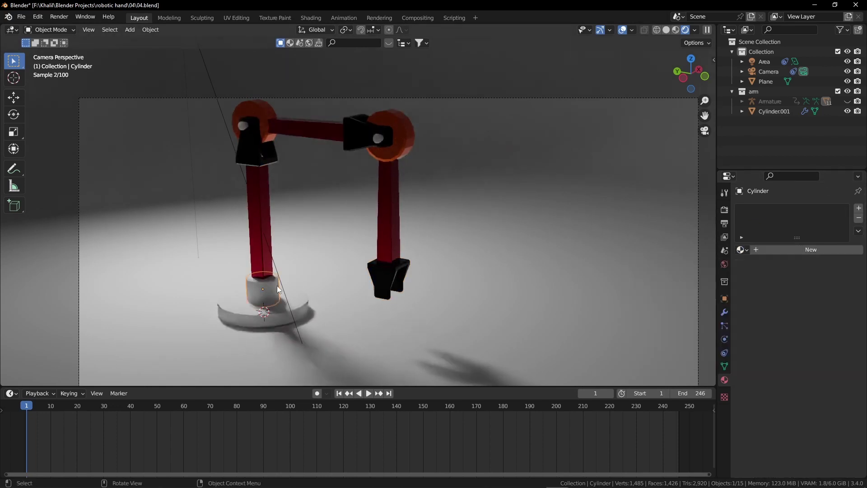
{"action": "left_click", "coordinate": [741, 250]}
{"action": "key", "text": "Return"}
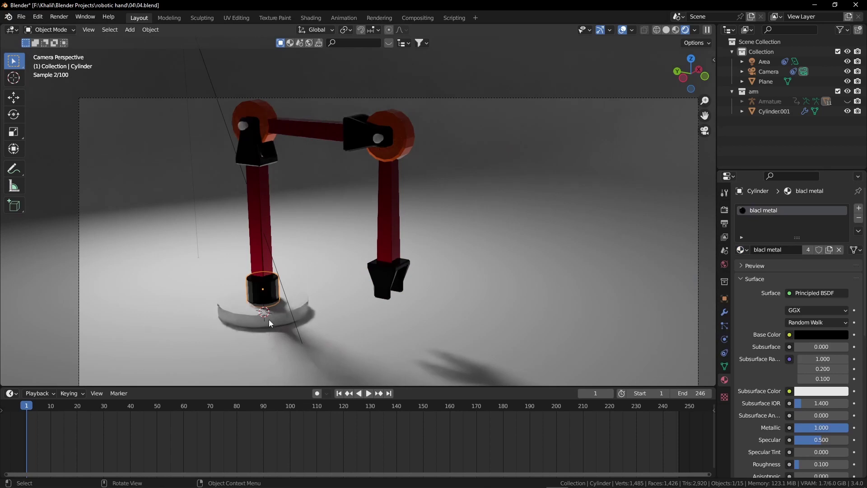
{"action": "left_click", "coordinate": [271, 322]}
{"action": "left_click", "coordinate": [747, 249]}
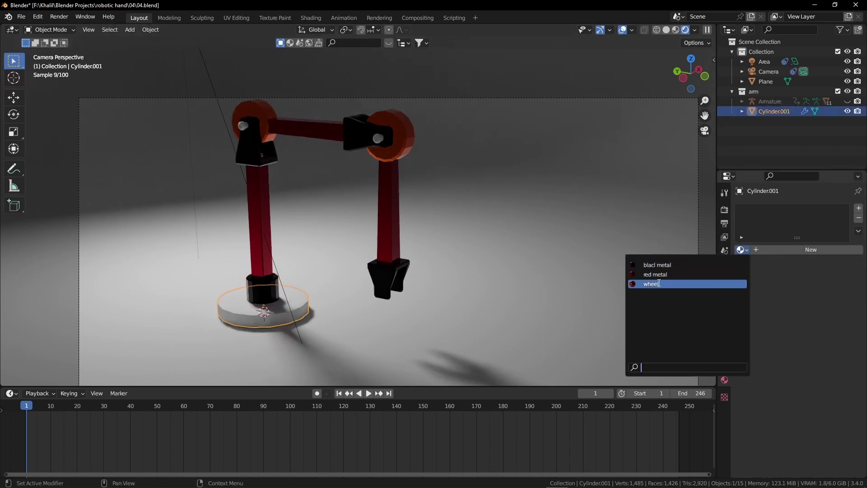
{"action": "left_click", "coordinate": [658, 283]}
Replace the material on both joint discs, Cylinder.004 and Cylinder.005, with blacl metal.
{"action": "left_click", "coordinate": [271, 131]}
{"action": "left_click", "coordinate": [740, 250]}
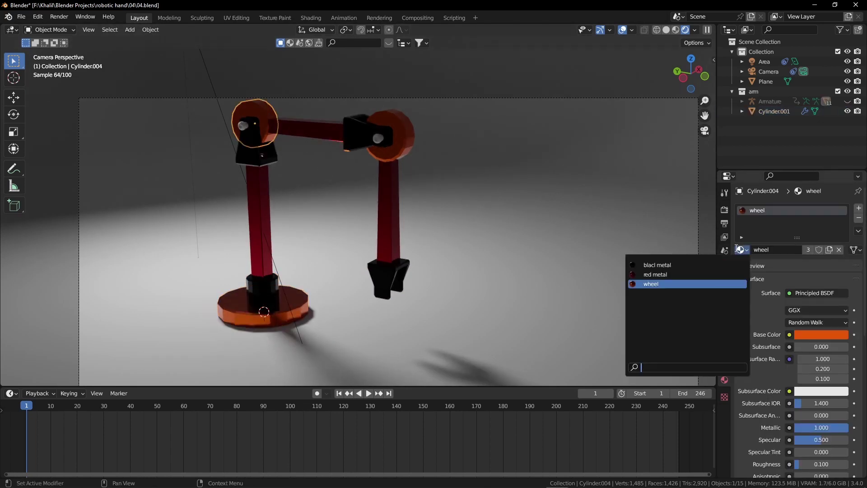
{"action": "left_click", "coordinate": [665, 264]}
{"action": "left_click", "coordinate": [408, 147]}
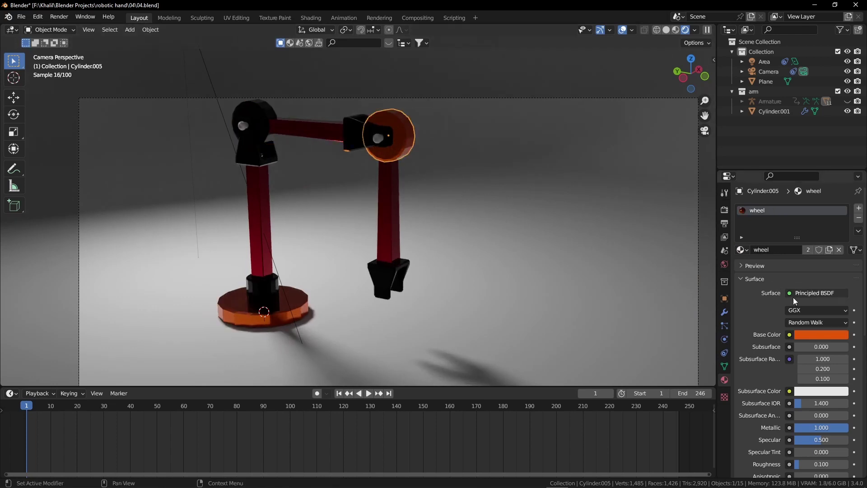
{"action": "left_click", "coordinate": [740, 250]}
{"action": "left_click", "coordinate": [683, 265]}
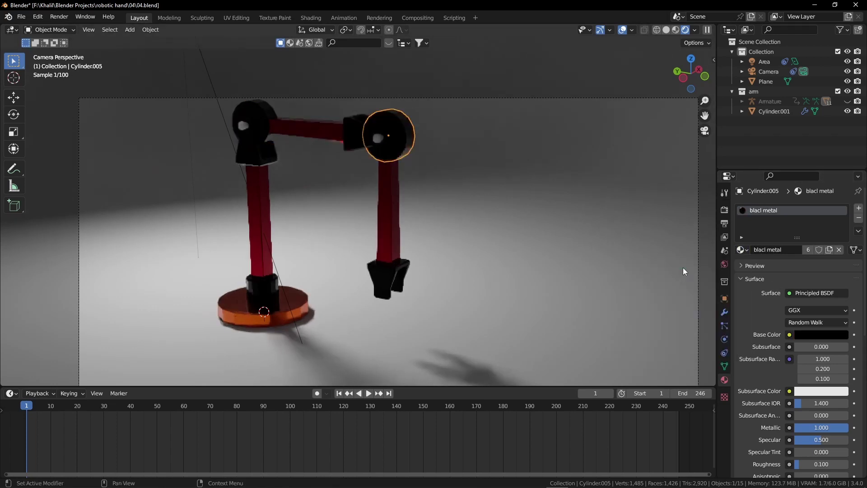
Assign the wheel material to the gripper, Cube.005, and link its materials to the two joint brackets.
{"action": "left_click", "coordinate": [279, 162]}
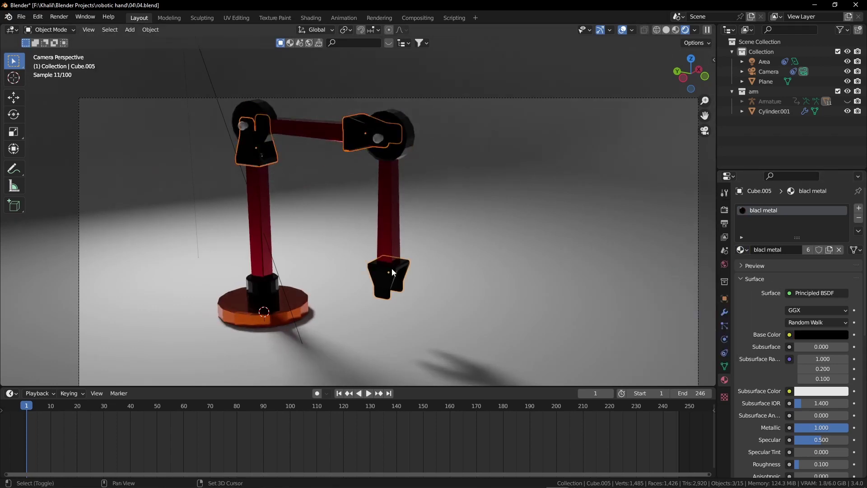
{"action": "left_click", "coordinate": [740, 250]}
{"action": "left_click", "coordinate": [657, 283]}
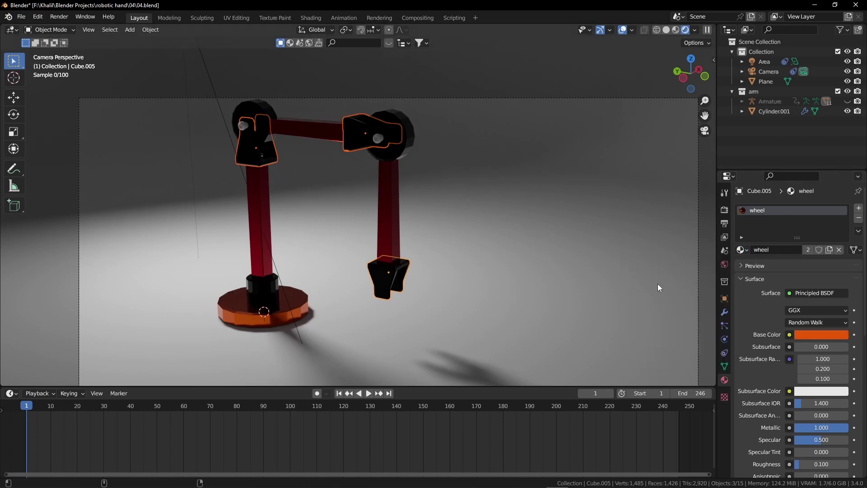
{"action": "key", "text": "ctrl+l"}
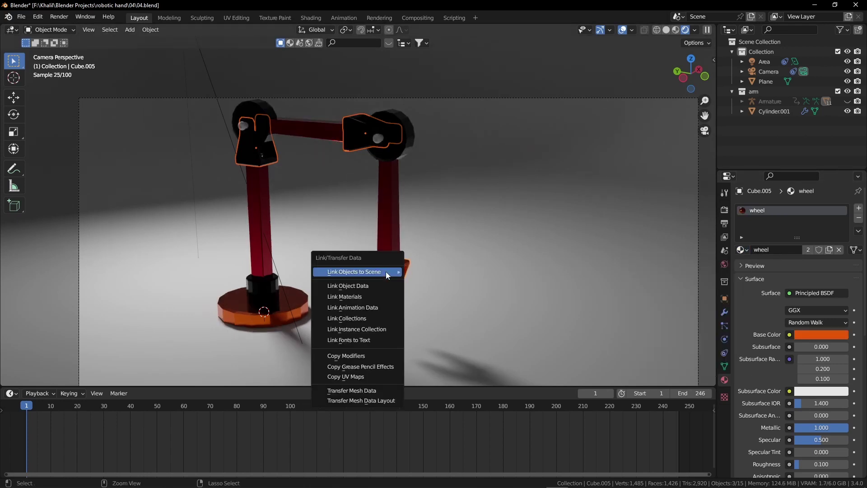
{"action": "left_click", "coordinate": [356, 296]}
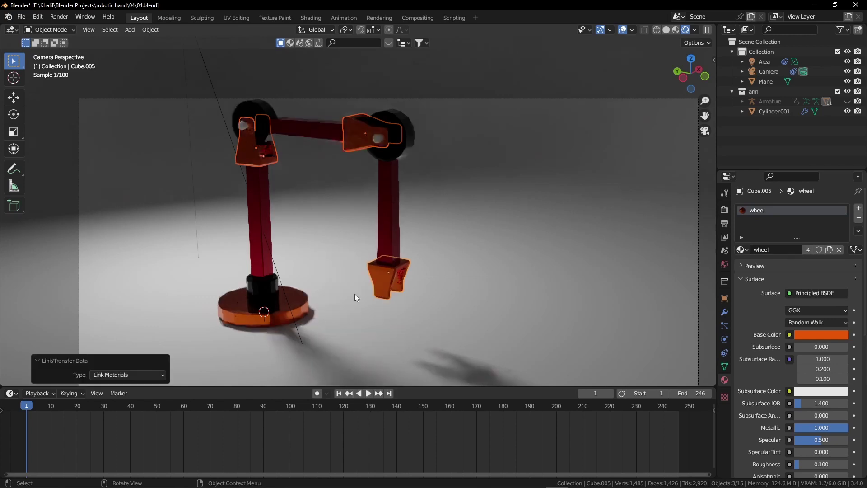
Create a new material on the backdrop plane with a darkened blue base color, Hue 0.598 and Saturation 0.933.
{"action": "left_click", "coordinate": [537, 207]}
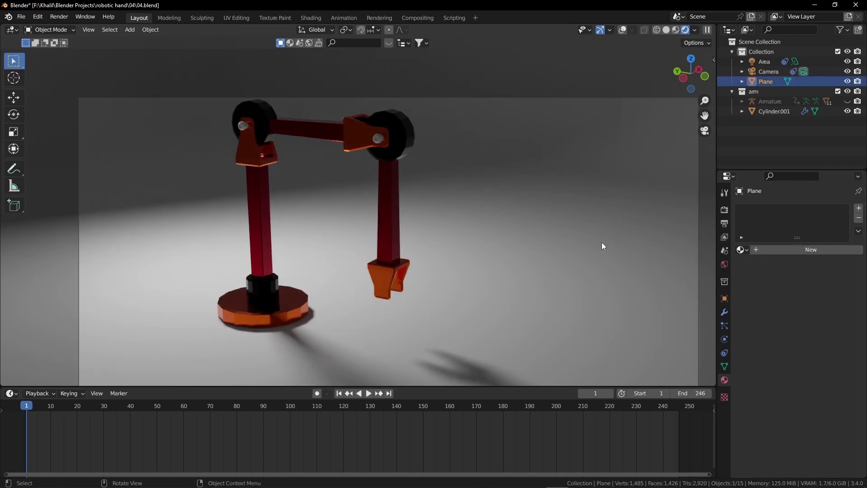
{"action": "left_click", "coordinate": [763, 250]}
{"action": "left_click", "coordinate": [812, 335]}
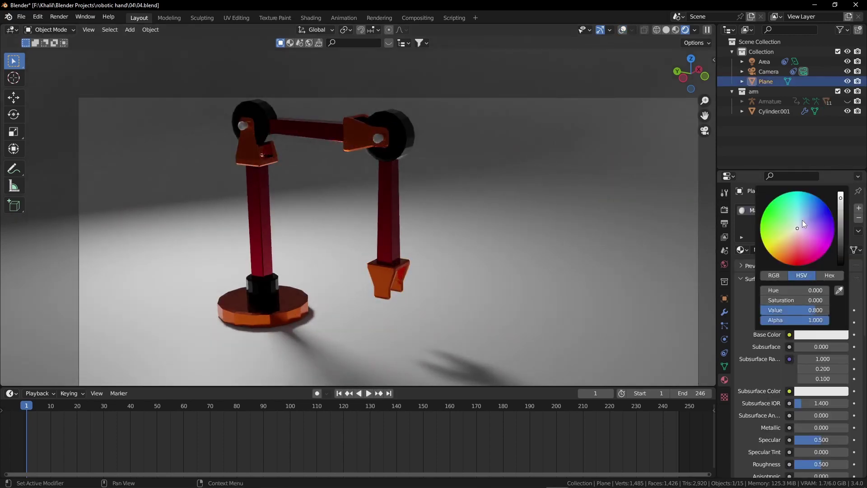
{"action": "left_click", "coordinate": [808, 204]}
{"action": "left_click", "coordinate": [841, 219]}
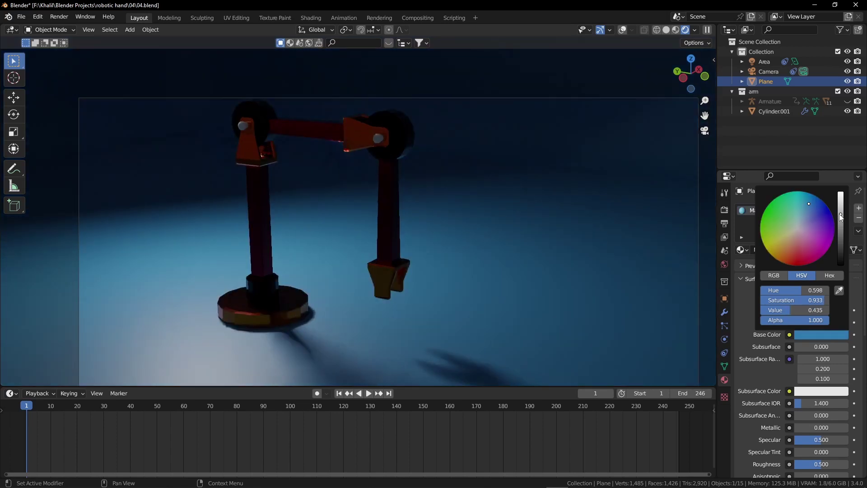
Set the world background to a dark red, Hue 0.009, Saturation 0.878, Value 0.031, with a Strength of 5.
{"action": "left_click", "coordinate": [724, 265]}
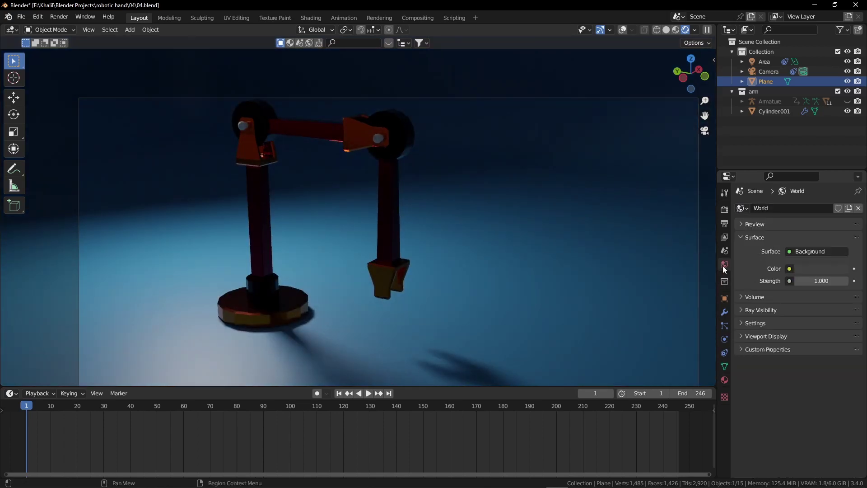
{"action": "left_click", "coordinate": [804, 268]}
{"action": "mouse_move", "coordinate": [784, 140]}
{"action": "left_mouse_down"}
{"action": "mouse_move", "coordinate": [810, 170]}
{"action": "mouse_move", "coordinate": [794, 190]}
{"action": "mouse_move", "coordinate": [840, 174]}
{"action": "left_mouse_up"}
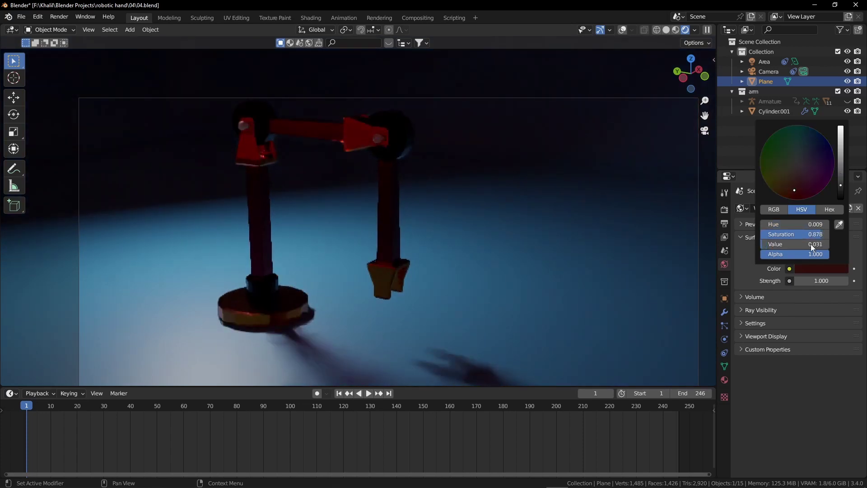
{"action": "left_click", "coordinate": [820, 281]}
{"action": "type", "text": "5"}
{"action": "key", "text": "Return"}
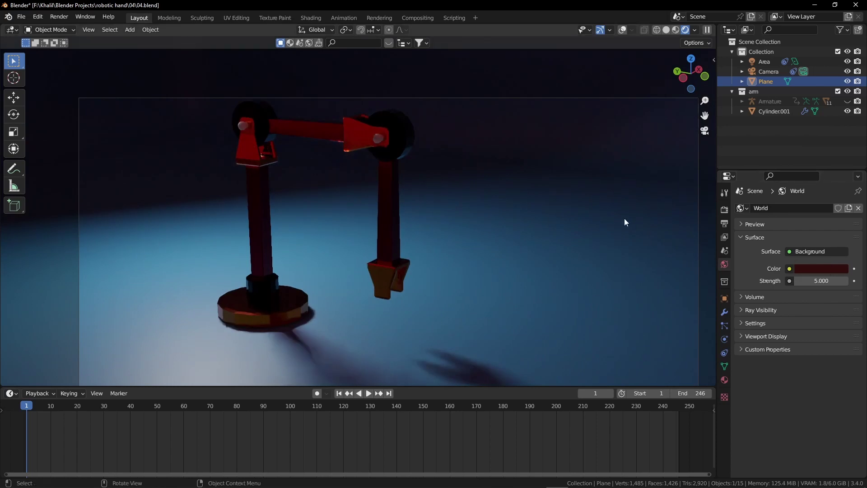
Switch the viewport to solid shading outside the camera view and turn the overlays back on.
{"action": "key", "text": "z"}
{"action": "left_click", "coordinate": [391, 221]}
{"action": "scroll", "coordinate": [391, 221], "scroll_direction": "down", "scroll_amount": 2}
{"action": "middle_click_drag", "start_coordinate": [391, 221], "coordinate": [424, 225]}
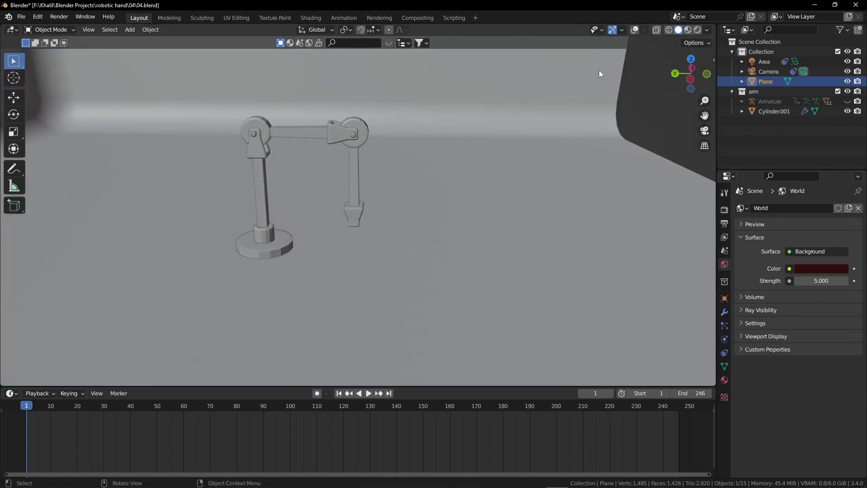
{"action": "left_click", "coordinate": [634, 29]}
Enter Edit Mode on the backdrop plane and circle-select all the rounded corner strips between the floor and walls.
{"action": "scroll", "coordinate": [383, 147], "scroll_direction": "down", "scroll_amount": 2}
{"action": "middle_click_drag", "start_coordinate": [395, 156], "coordinate": [324, 147]}
{"action": "scroll", "coordinate": [352, 150], "scroll_direction": "down", "scroll_amount": 2}
{"action": "key", "text": "Tab"}
{"action": "scroll", "coordinate": [342, 149], "scroll_direction": "down", "scroll_amount": 2}
{"action": "key", "text": "c"}
{"action": "left_click", "coordinate": [296, 144]}
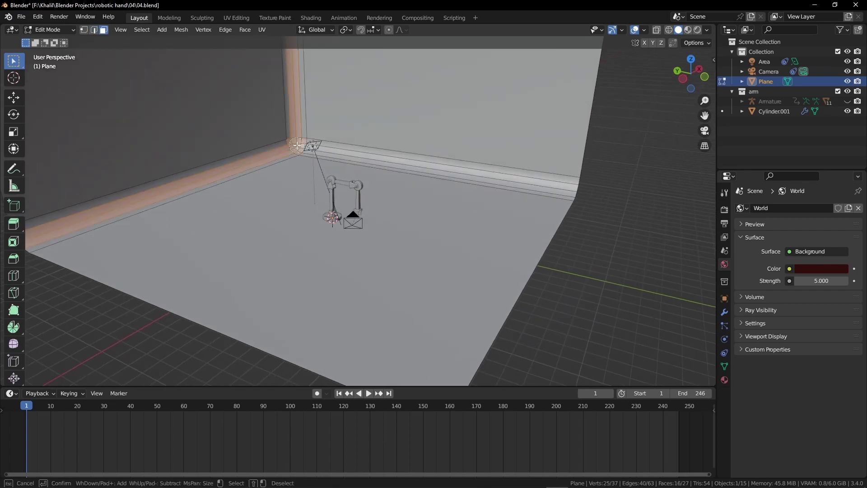
{"action": "left_click_drag", "start_coordinate": [301, 146], "coordinate": [284, 149]}
{"action": "key", "text": "Escape"}
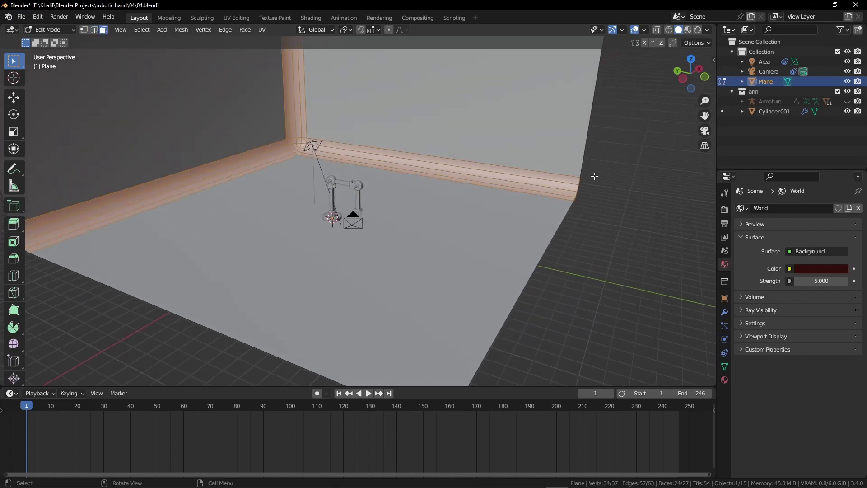
Add a second material slot to the backdrop plane with a new material named "light" and assign it to the selected strips.
{"action": "left_click", "coordinate": [724, 379]}
{"action": "left_click", "coordinate": [858, 208]}
{"action": "left_click", "coordinate": [763, 277]}
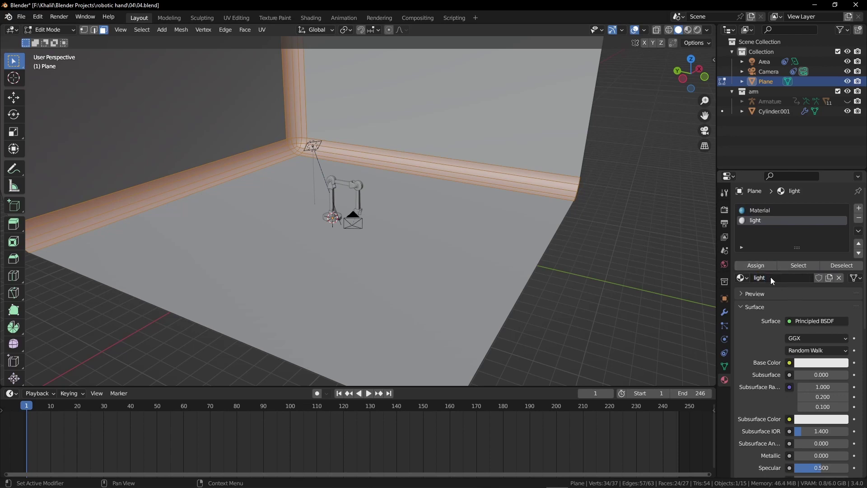
Show the rendered camera view and change the light material's surface shader to Emission.
{"action": "key", "text": "KP_0"}
{"action": "key", "text": "z"}
{"action": "left_click", "coordinate": [470, 248]}
{"action": "left_click", "coordinate": [798, 321]}
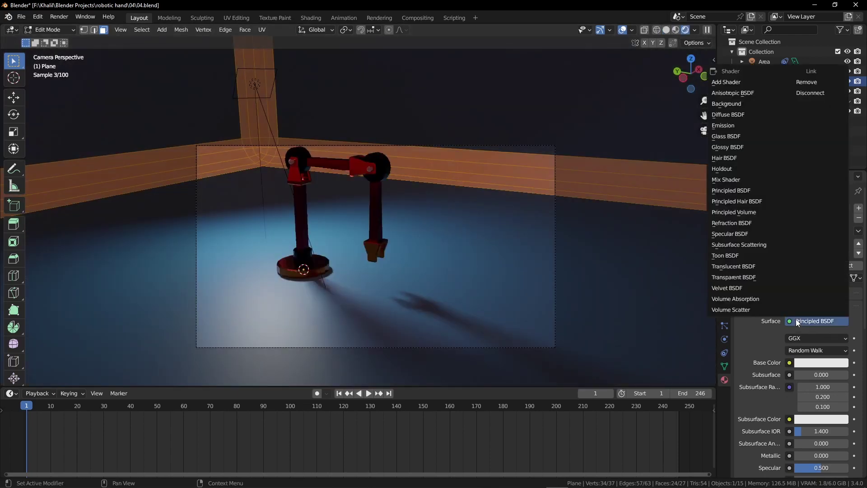
{"action": "left_click", "coordinate": [741, 126]}
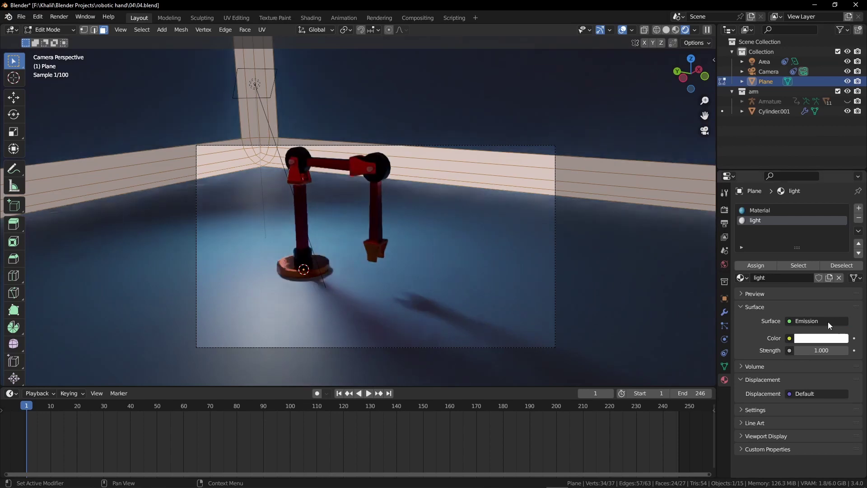
Make the light material's emission color pure blue and set its Strength to 500.
{"action": "left_click", "coordinate": [826, 338]}
{"action": "left_click_drag", "start_coordinate": [815, 234], "coordinate": [833, 233]}
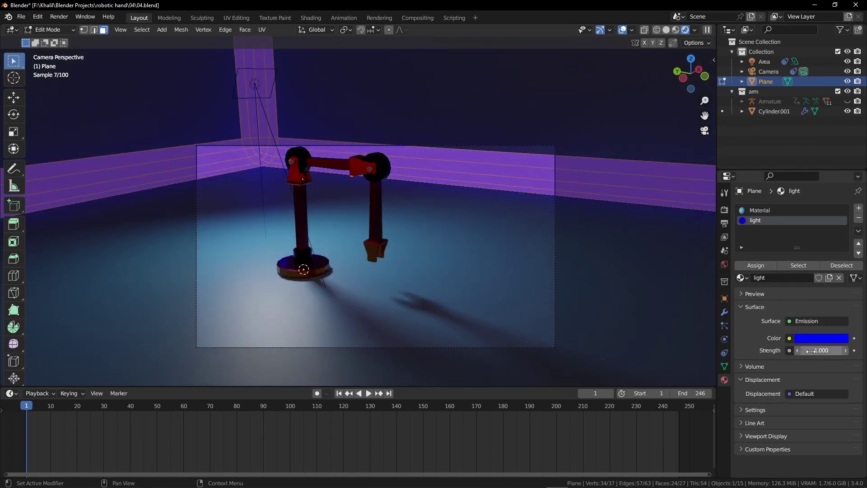
{"action": "left_click", "coordinate": [808, 350]}
{"action": "type", "text": "500"}
{"action": "key", "text": "Return"}
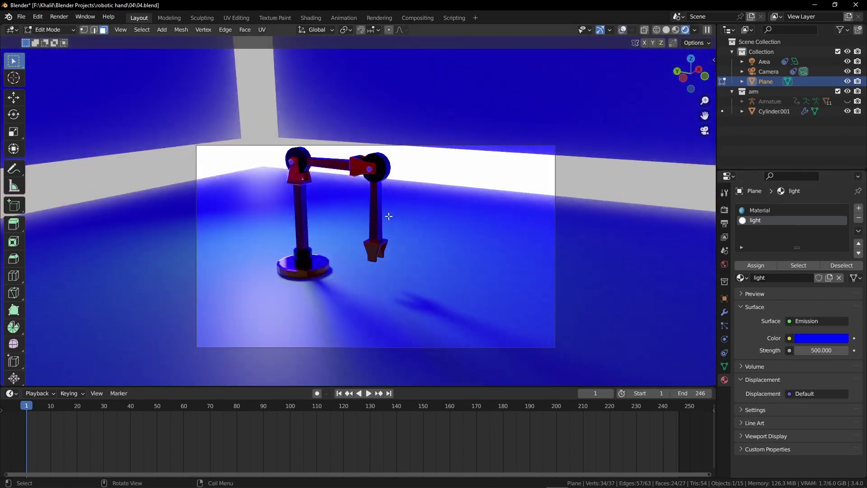
Return to solid shading with overlays, add a 2 m plane to the backdrop mesh and raise it along Z.
{"action": "key", "text": "z"}
{"action": "left_click", "coordinate": [507, 208]}
{"action": "mouse_move", "coordinate": [507, 209]}
{"action": "middle_mouse_down"}
{"action": "mouse_move", "coordinate": [495, 207]}
{"action": "mouse_move", "coordinate": [608, 72]}
{"action": "middle_mouse_up"}
{"action": "left_click", "coordinate": [634, 31]}
{"action": "key", "text": "shift+a"}
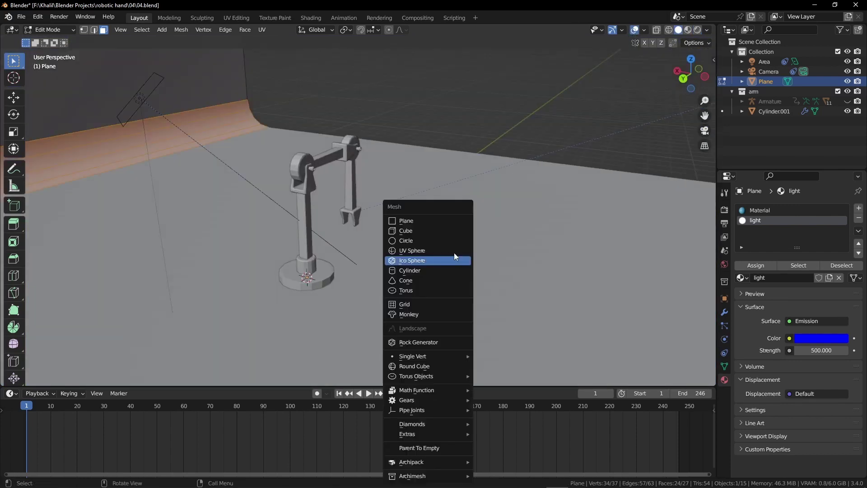
{"action": "left_click", "coordinate": [426, 220]}
{"action": "key", "text": "g"}
{"action": "key", "text": "z"}
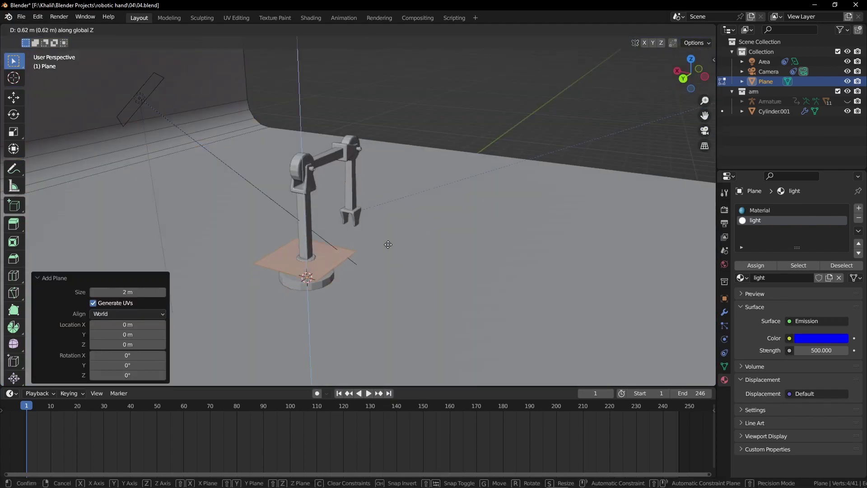
{"action": "left_click", "coordinate": [406, 252]}
Rotate the new plane 90° about the Y axis and move it along negative Y beyond the robotic arm.
{"action": "key", "text": "r"}
{"action": "key", "text": "y"}
{"action": "key", "text": "9"}
{"action": "key", "text": "0"}
{"action": "key", "text": "Return"}
{"action": "key", "text": "g"}
{"action": "key", "text": "y"}
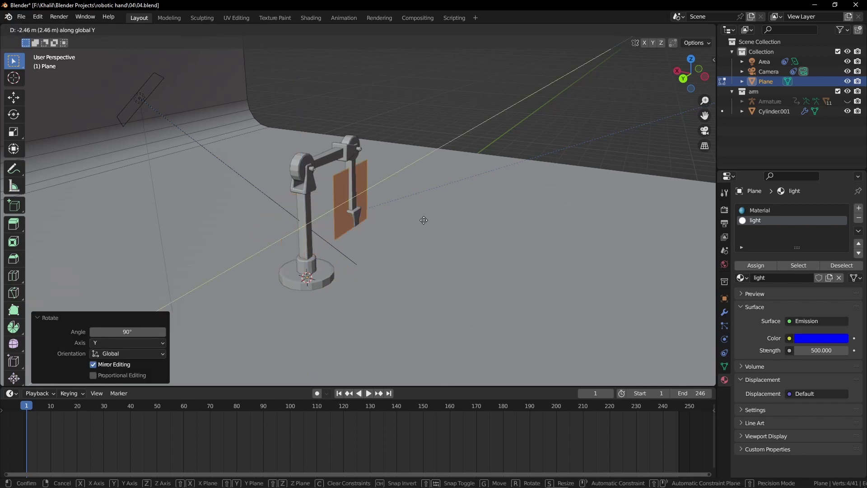
{"action": "left_click", "coordinate": [398, 162]}
Extrude the upright plane's outer vertical edge along X and then along Y to form a three-sided panel.
{"action": "key", "text": "2"}
{"action": "left_click", "coordinate": [403, 164]}
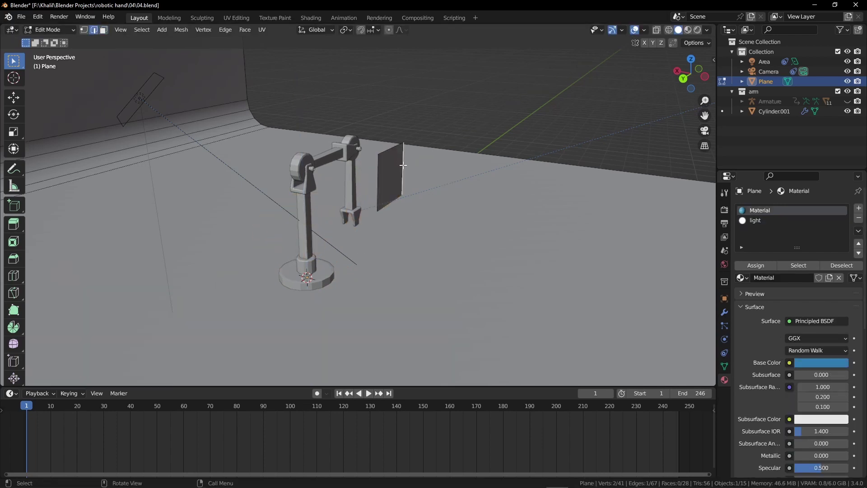
{"action": "key", "text": "e"}
{"action": "key", "text": "x"}
{"action": "left_click", "coordinate": [493, 180]}
{"action": "key", "text": "e"}
{"action": "key", "text": "y"}
{"action": "left_click", "coordinate": [483, 202]}
Bevel the two vertical corners of the three-sided panel with 3 segments to round them.
{"action": "key", "text": "3"}
{"action": "left_click", "coordinate": [404, 163]}
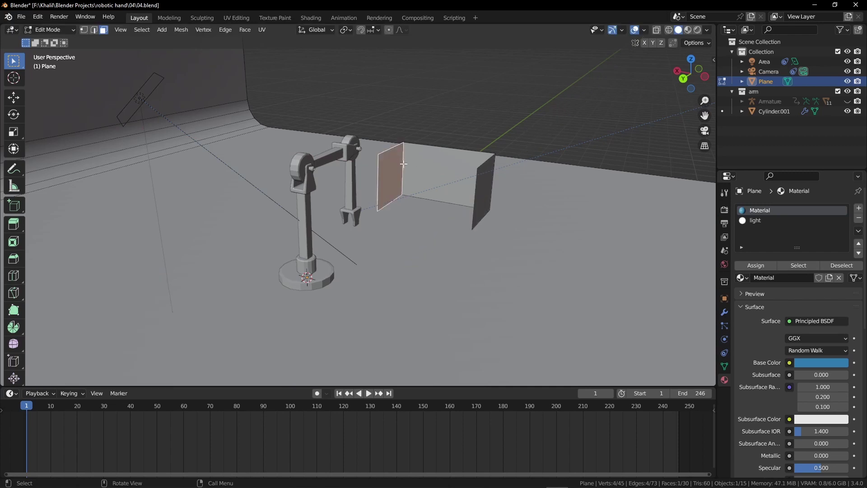
{"action": "left_click", "coordinate": [422, 170]}
{"action": "middle_click_drag", "start_coordinate": [422, 171], "coordinate": [432, 171]}
{"action": "key", "text": "ctrl+b"}
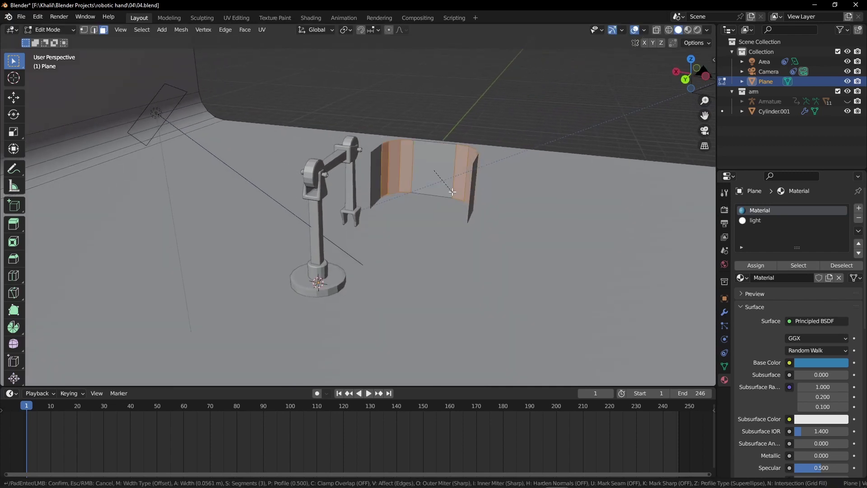
{"action": "left_click", "coordinate": [452, 192]}
{"action": "key", "text": "Tab"}
{"action": "middle_click_drag", "start_coordinate": [392, 146], "coordinate": [408, 141]}
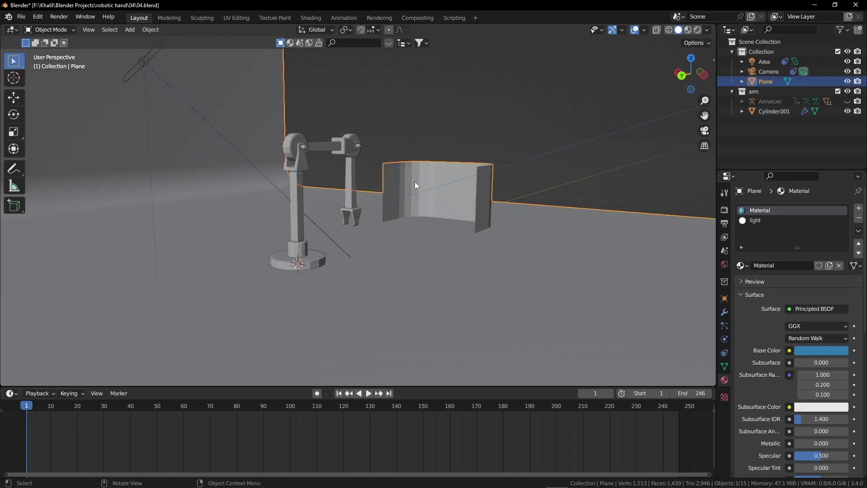
{"action": "mouse_move", "coordinate": [421, 174]}
{"action": "middle_mouse_down"}
{"action": "mouse_move", "coordinate": [391, 184]}
{"action": "mouse_move", "coordinate": [423, 185]}
{"action": "mouse_move", "coordinate": [434, 175]}
{"action": "middle_mouse_up"}
Select all geometry linked to the curved panel and separate it from the backdrop into its own object.
{"action": "key", "text": "Tab"}
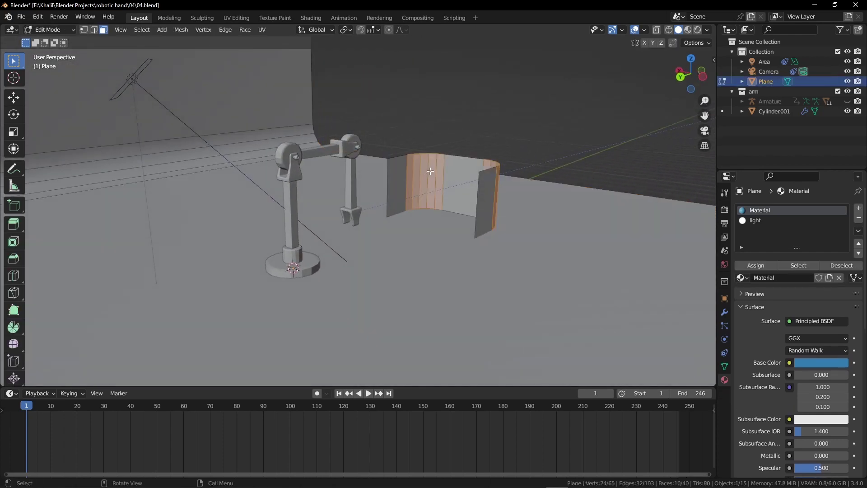
{"action": "key", "text": "ctrl+l"}
{"action": "key", "text": "p"}
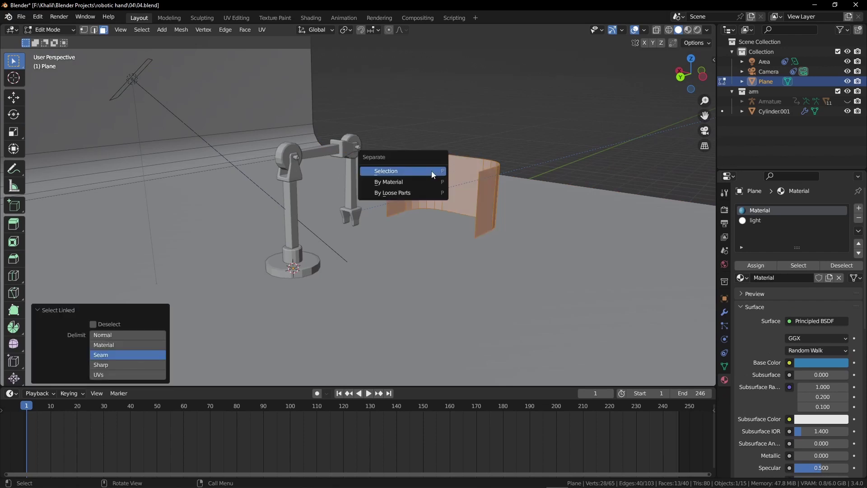
{"action": "left_click", "coordinate": [432, 171]}
{"action": "key", "text": "Tab"}
Rotate the separated curved panel about the Z axis and scale it by about 1.55 along its local X axis.
{"action": "left_click", "coordinate": [440, 175]}
{"action": "middle_click_drag", "start_coordinate": [446, 182], "coordinate": [522, 231]}
{"action": "key", "text": "r"}
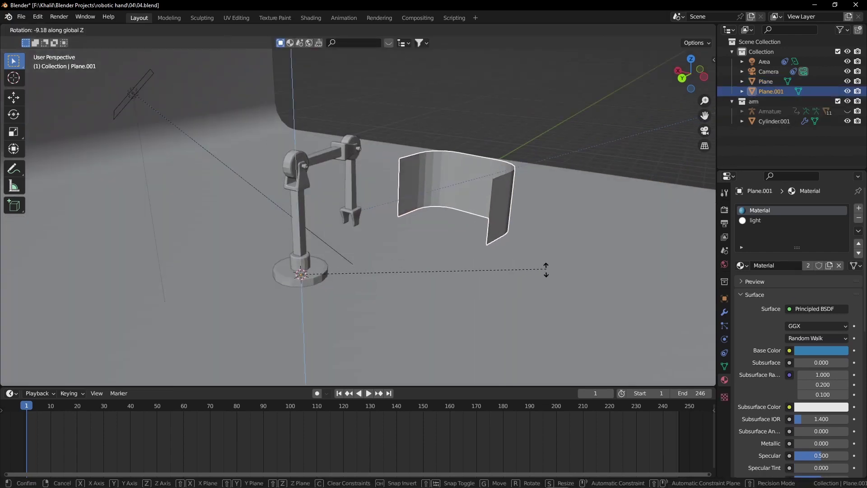
{"action": "left_click", "coordinate": [430, 332]}
{"action": "key", "text": "s"}
{"action": "key", "text": "x"}
{"action": "key", "text": "x"}
{"action": "left_click", "coordinate": [515, 281]}
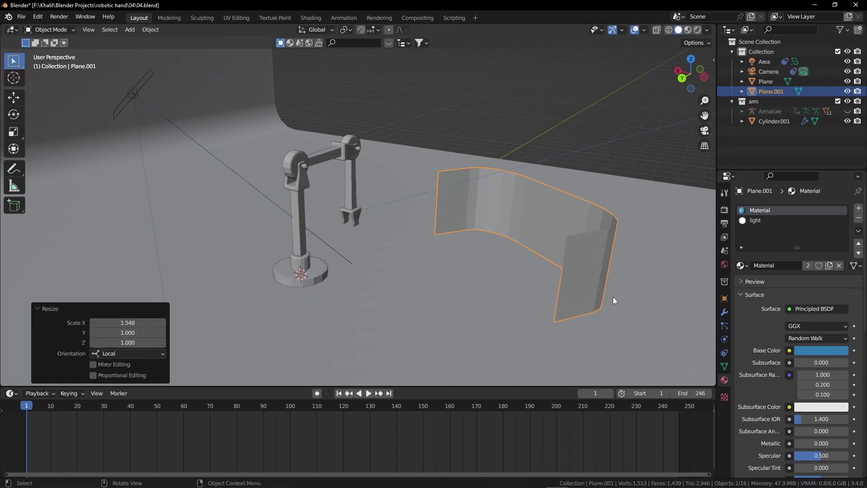
Rotate the curved panel by about -19.4° around Z and switch to a wireframe top view.
{"action": "key", "text": "r"}
{"action": "left_click", "coordinate": [504, 305]}
{"action": "middle_click_drag", "start_coordinate": [504, 304], "coordinate": [384, 296]}
{"action": "key", "text": "KP_7"}
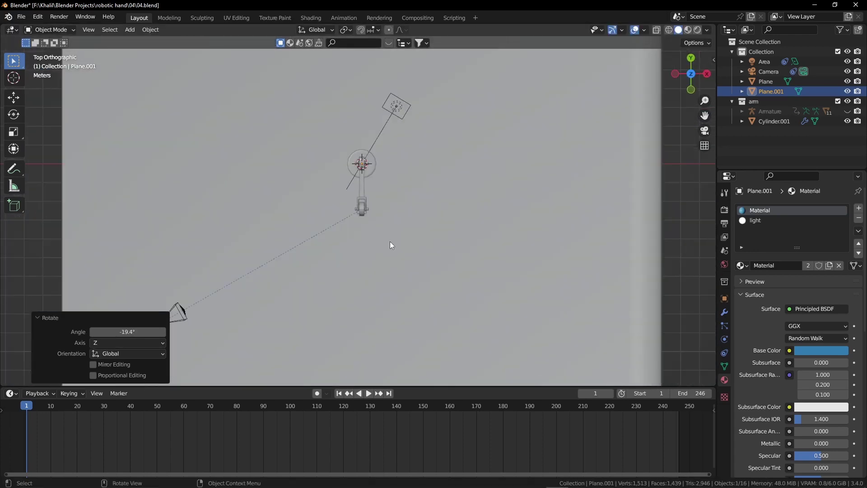
{"action": "key", "text": "z"}
{"action": "left_click", "coordinate": [240, 243]}
Move the curved panel beyond the arm on the negative Y side and rotate it by about -32° and -8.5° to open toward the arm.
{"action": "key", "text": "g"}
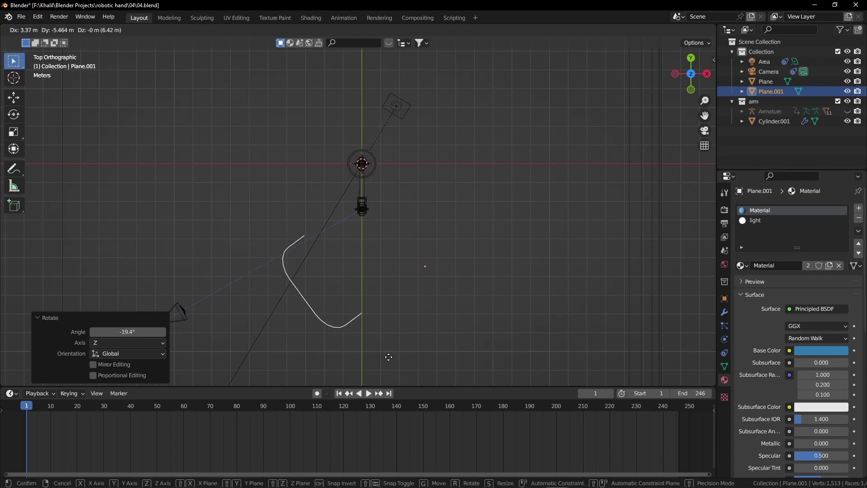
{"action": "left_click", "coordinate": [408, 368]}
{"action": "key", "text": "r"}
{"action": "key", "text": "g"}
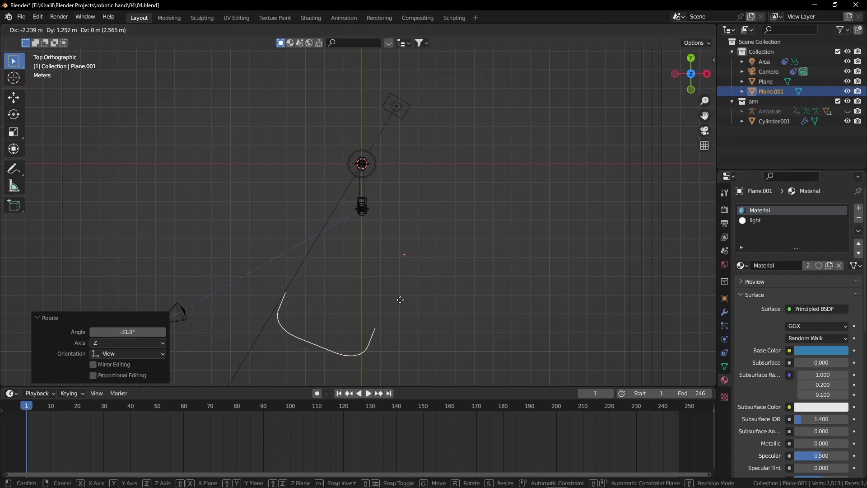
{"action": "left_click", "coordinate": [392, 303]}
{"action": "key", "text": "r"}
{"action": "left_click", "coordinate": [425, 323]}
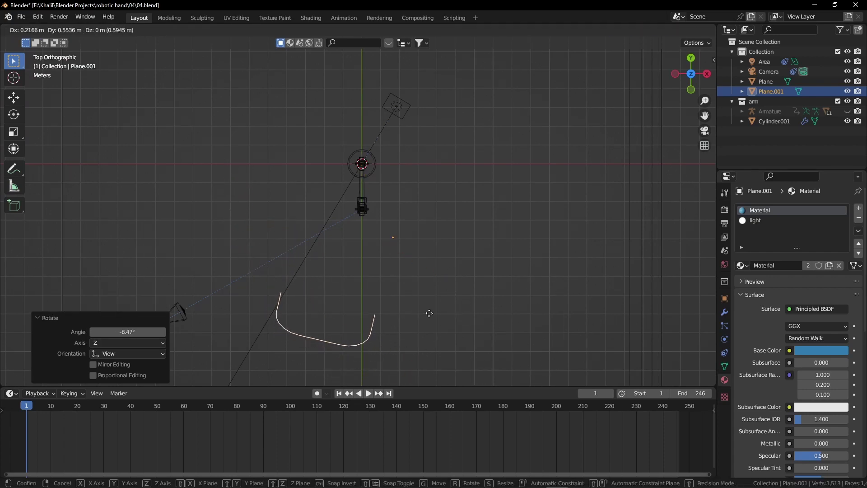
{"action": "left_click", "coordinate": [429, 312]}
From the camera view, remove the panel's blue Material slot, keeping only light, and switch to rendered shading.
{"action": "middle_click_drag", "start_coordinate": [429, 312], "coordinate": [467, 244]}
{"action": "key", "text": "shift+z"}
{"action": "key", "text": "KP_0"}
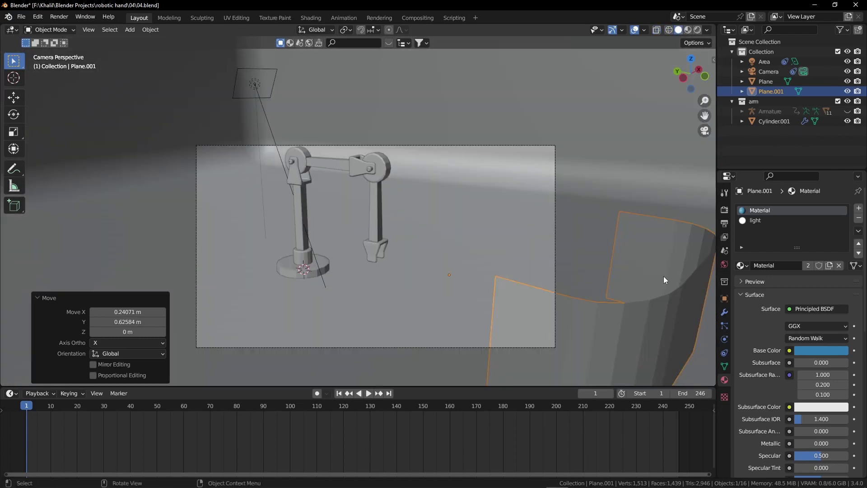
{"action": "left_click", "coordinate": [857, 218]}
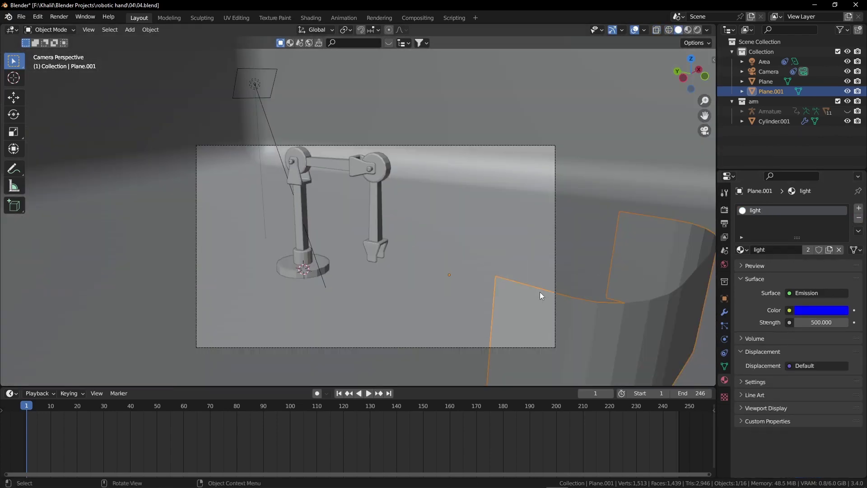
{"action": "key", "text": "z"}
{"action": "left_click", "coordinate": [560, 286]}
Set the light material's emission color to near-white and its Strength to 50.
{"action": "left_click", "coordinate": [808, 310]}
{"action": "left_click", "coordinate": [798, 204]}
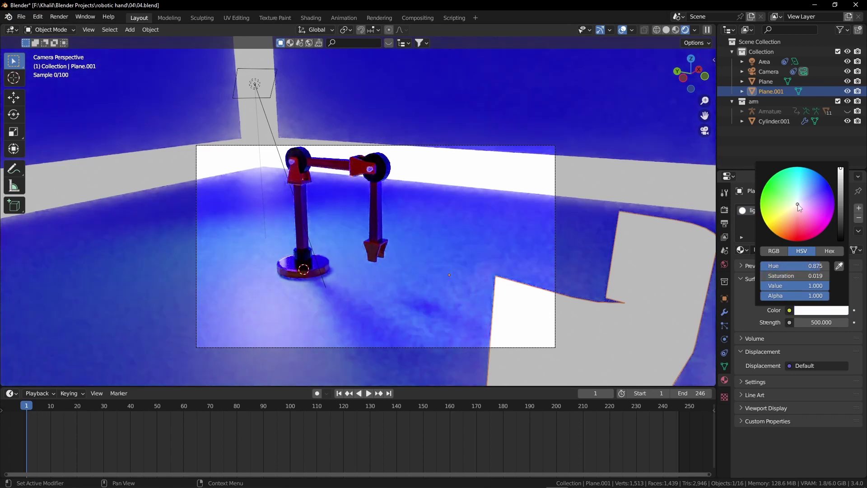
{"action": "left_click", "coordinate": [809, 322]}
{"action": "type", "text": "50"}
{"action": "key", "text": "Return"}
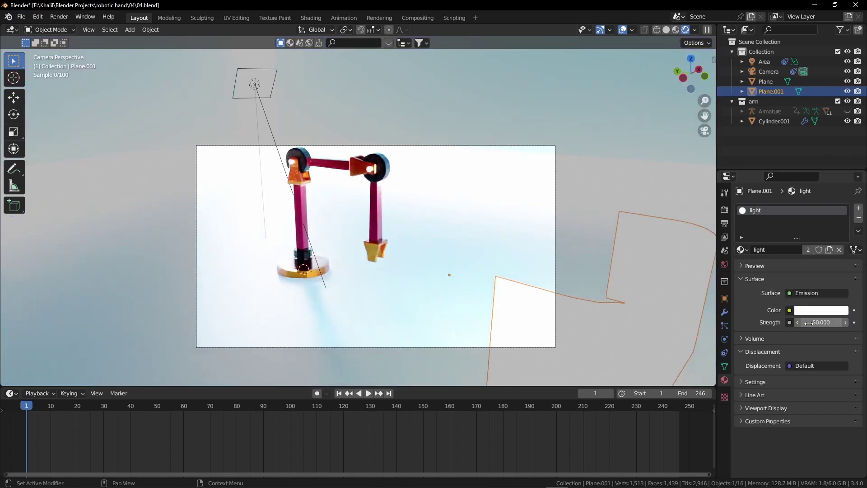
Move the curved light panel about -3 m along the X axis, out of the camera frame.
{"action": "key", "text": "g"}
{"action": "key", "text": "x"}
{"action": "left_click", "coordinate": [582, 339]}
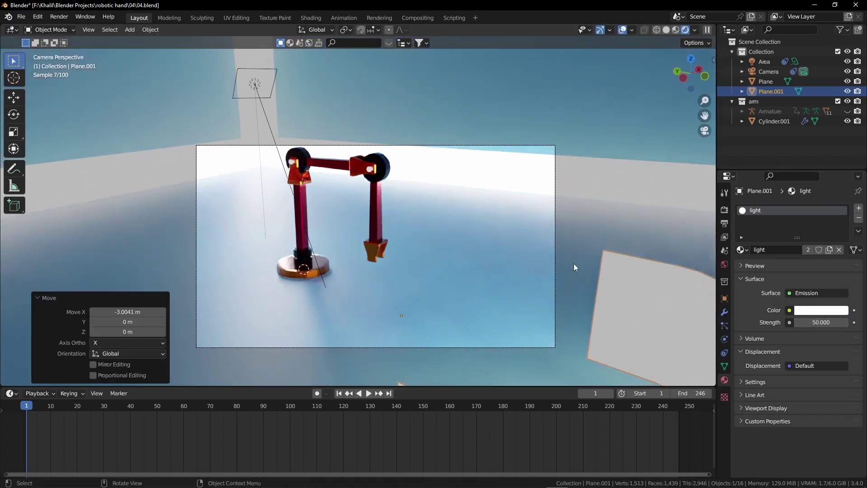
Change the World background color to a dark magenta-purple.
{"action": "left_click", "coordinate": [722, 264]}
{"action": "left_click", "coordinate": [814, 270]}
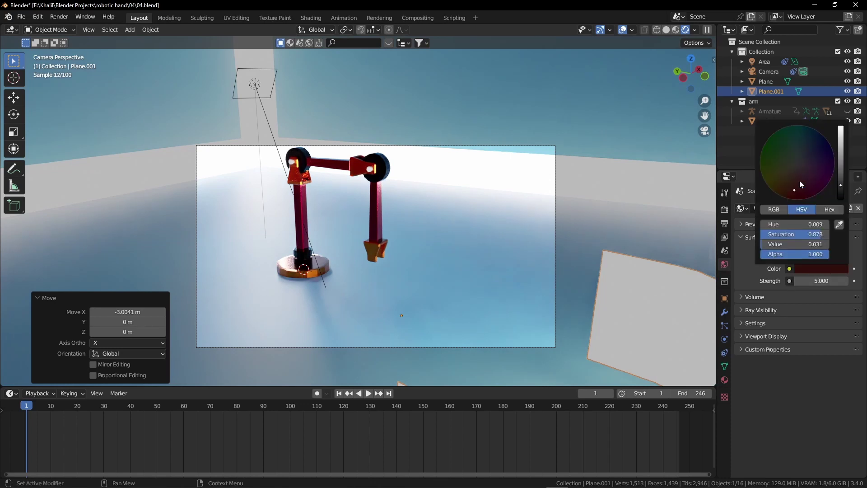
{"action": "left_click_drag", "start_coordinate": [794, 177], "coordinate": [840, 174]}
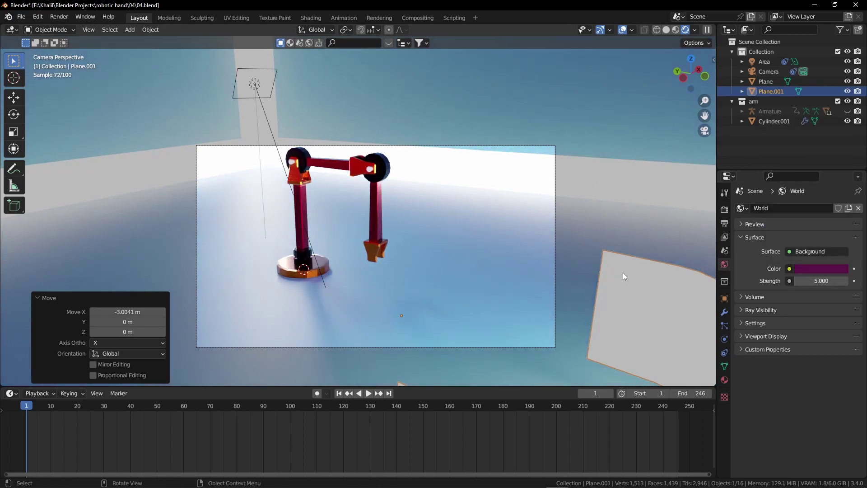
Set the light material's emission Strength to 10.
{"action": "left_click", "coordinate": [724, 379]}
{"action": "double_click", "coordinate": [809, 322]}
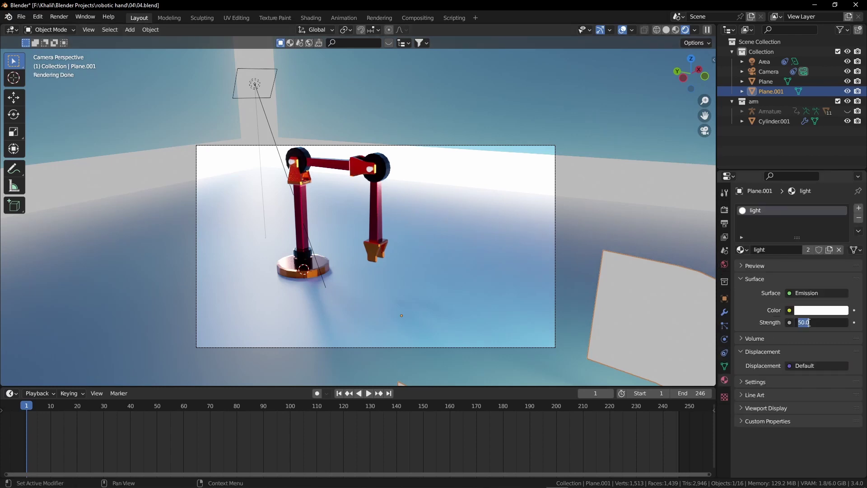
{"action": "type", "text": "10"}
{"action": "key", "text": "Return"}
Set the light material's emission color to pale yellow and its Strength to 25.
{"action": "left_click", "coordinate": [816, 310]}
{"action": "mouse_move", "coordinate": [800, 207]}
{"action": "left_mouse_down"}
{"action": "mouse_move", "coordinate": [807, 210]}
{"action": "mouse_move", "coordinate": [794, 223]}
{"action": "left_mouse_up"}
{"action": "double_click", "coordinate": [821, 322]}
{"action": "type", "text": "25"}
{"action": "key", "text": "Return"}
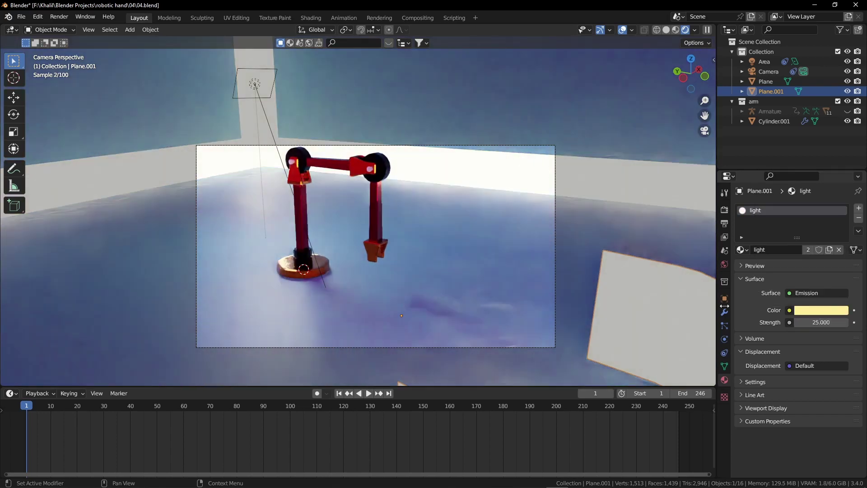
Set the curved panel's origin to its geometry and scale it to about 0.51 along the Z axis.
{"action": "right_click", "coordinate": [627, 296]}
{"action": "mouse_move", "coordinate": [602, 330]}
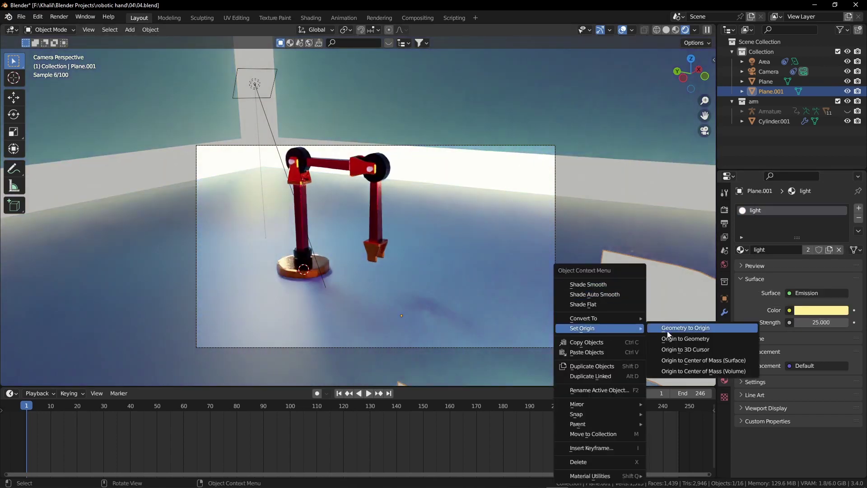
{"action": "left_click", "coordinate": [677, 338]}
{"action": "key", "text": "s"}
{"action": "key", "text": "z"}
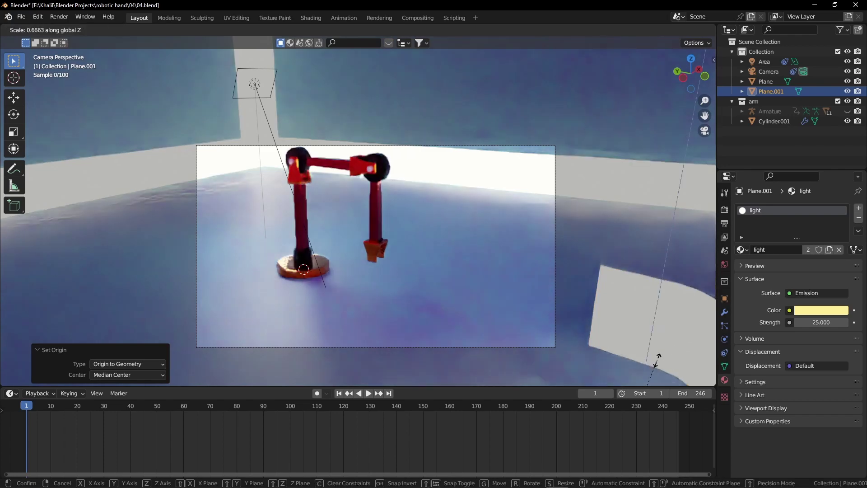
{"action": "left_click", "coordinate": [570, 323]}
Stretch the curved light panel by about 2.66 along its local X axis.
{"action": "scroll", "coordinate": [570, 321], "scroll_direction": "down", "scroll_amount": 1}
{"action": "key", "text": "s"}
{"action": "key", "text": "x"}
{"action": "key", "text": "x"}
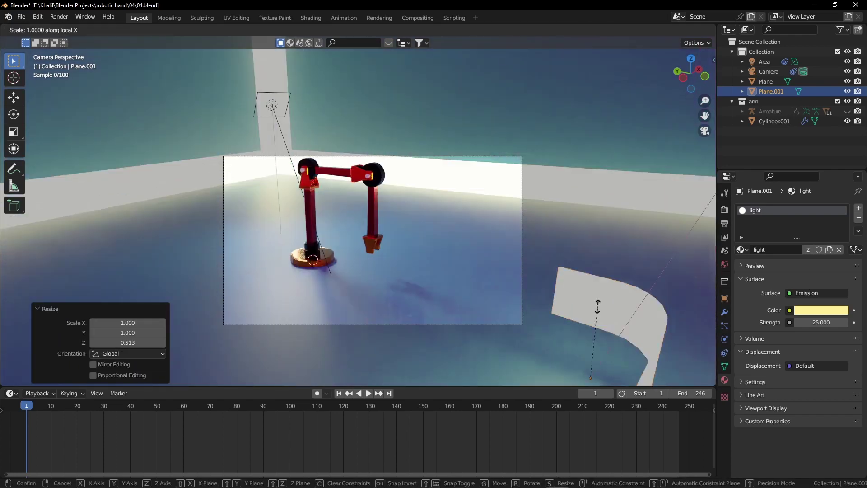
{"action": "left_click", "coordinate": [618, 259]}
Step back from the camera view, switch the viewport to solid shading and save the file.
{"action": "scroll", "coordinate": [592, 272], "scroll_direction": "down", "scroll_amount": 3}
{"action": "mouse_move", "coordinate": [592, 273]}
{"action": "middle_mouse_down"}
{"action": "mouse_move", "coordinate": [610, 284]}
{"action": "mouse_move", "coordinate": [585, 280]}
{"action": "middle_mouse_up"}
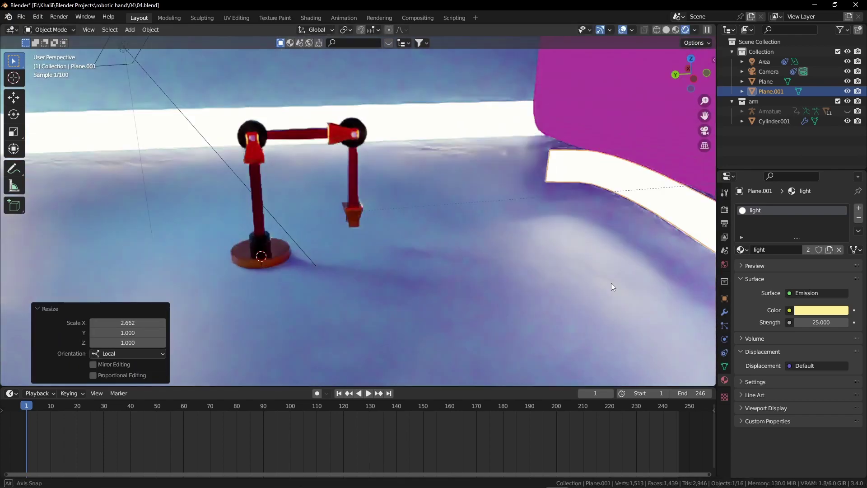
{"action": "scroll", "coordinate": [611, 283], "scroll_direction": "down", "scroll_amount": 2}
{"action": "key", "text": "z"}
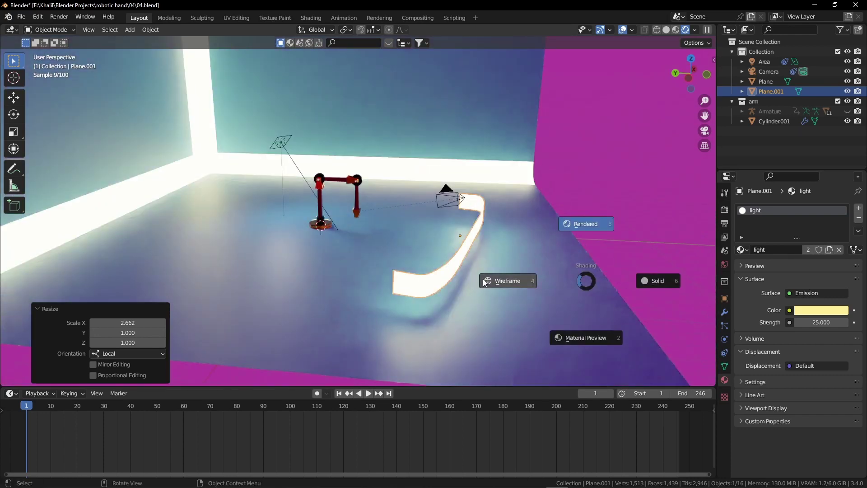
{"action": "left_click", "coordinate": [484, 281]}
{"action": "key", "text": "z"}
{"action": "left_click", "coordinate": [577, 270]}
{"action": "key", "text": "ctrl+s"}
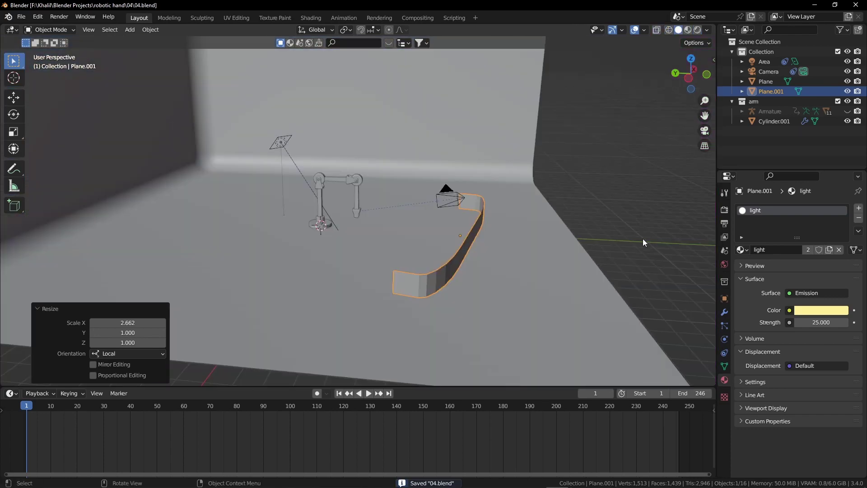
In the render settings, set the color management Look to Very High Contrast.
{"action": "left_click", "coordinate": [724, 210]}
{"action": "scroll", "coordinate": [775, 277], "scroll_direction": "down", "scroll_amount": 5}
{"action": "left_click", "coordinate": [761, 408]}
{"action": "scroll", "coordinate": [770, 417], "scroll_direction": "down", "scroll_amount": 4}
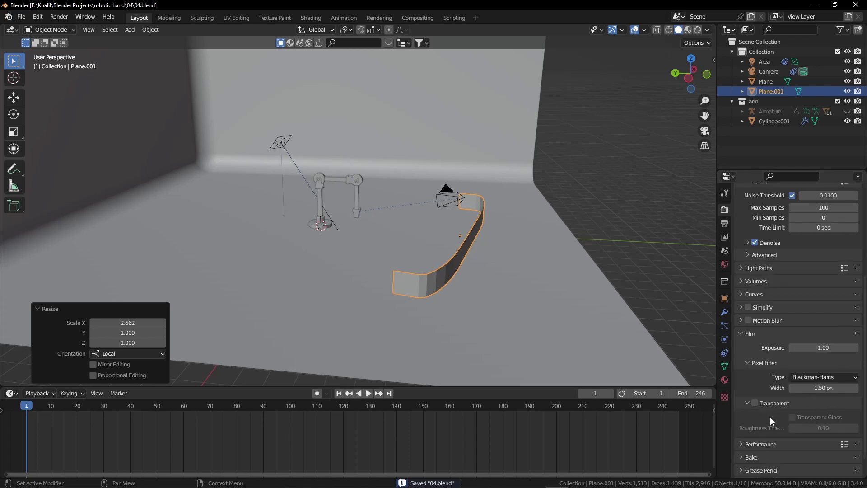
{"action": "scroll", "coordinate": [763, 449], "scroll_direction": "down", "scroll_amount": 2}
{"action": "left_click", "coordinate": [763, 471]}
{"action": "scroll", "coordinate": [767, 459], "scroll_direction": "down", "scroll_amount": 4}
{"action": "left_click", "coordinate": [810, 420]}
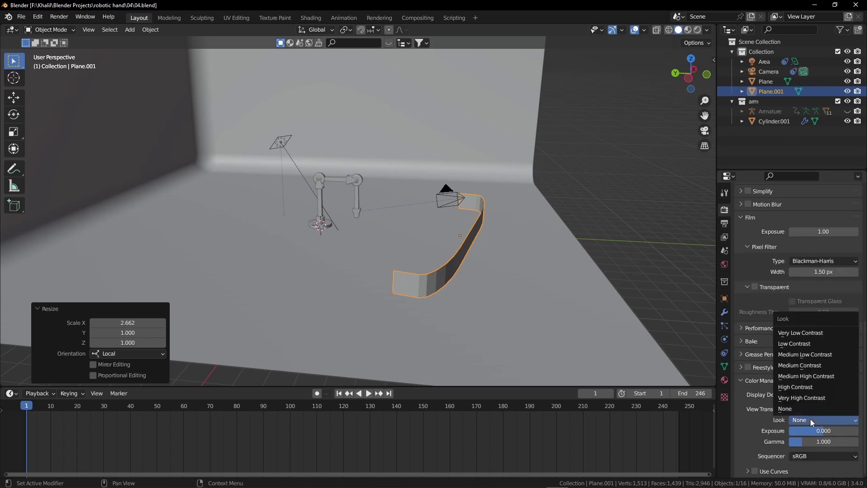
{"action": "left_click", "coordinate": [800, 397]}
Set the render output path to "video file" in the project's robotic hand\04 folder and the format to FFmpeg Video with the Xvid preset.
{"action": "left_click", "coordinate": [723, 224]}
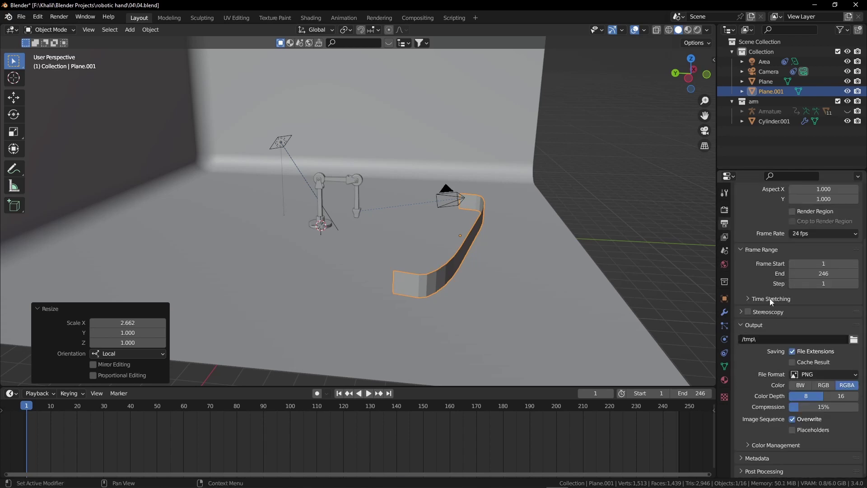
{"action": "type", "text": "F:\\Khalil\\Blender Projects\\robotic hand\\04\\video file"}
{"action": "left_click", "coordinate": [808, 374]}
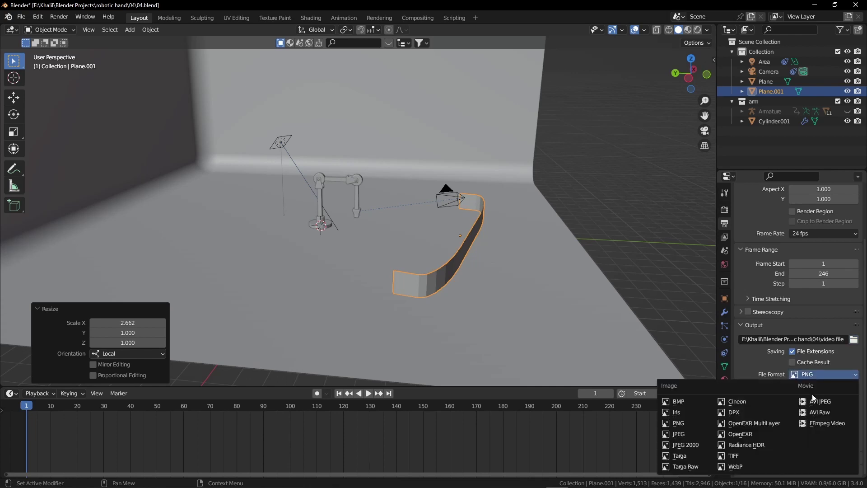
{"action": "left_click", "coordinate": [825, 425]}
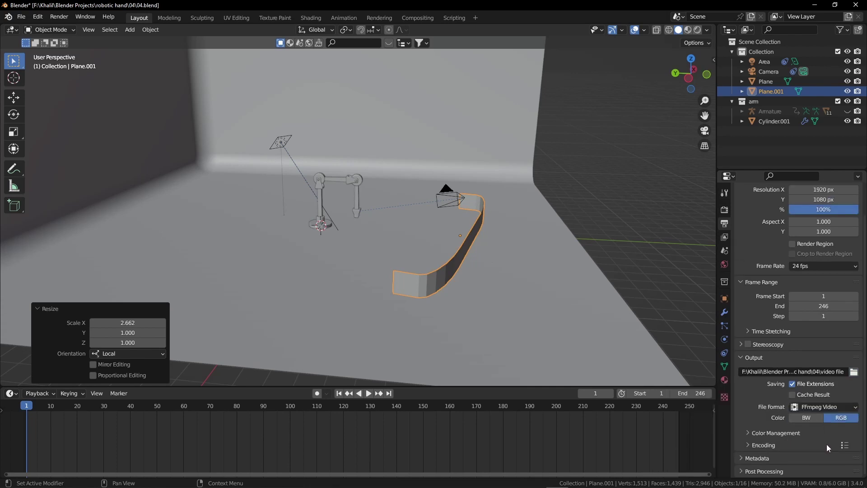
{"action": "left_click", "coordinate": [844, 445]}
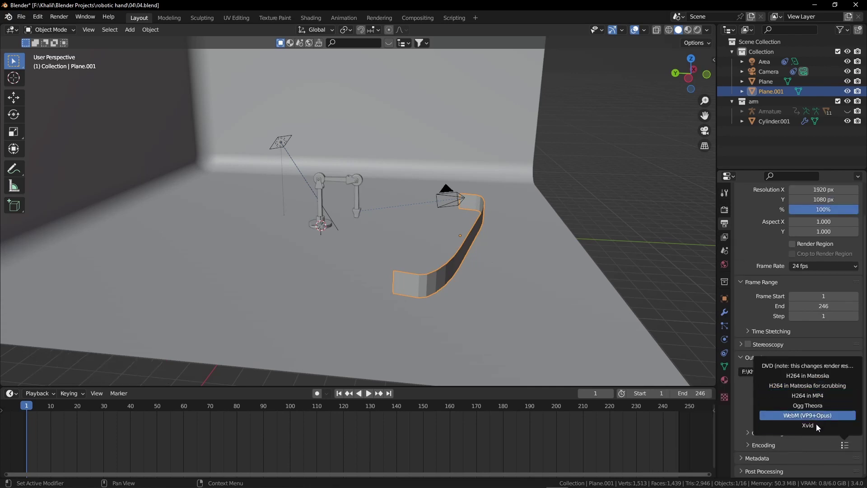
{"action": "left_click", "coordinate": [816, 425]}
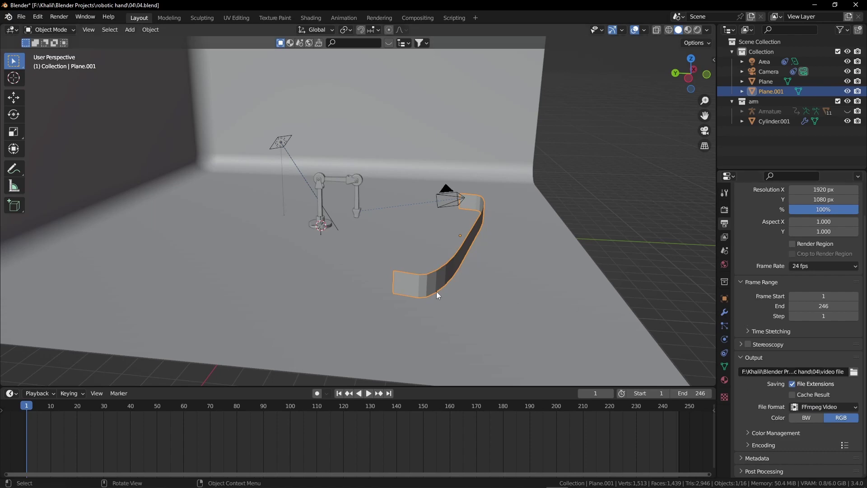